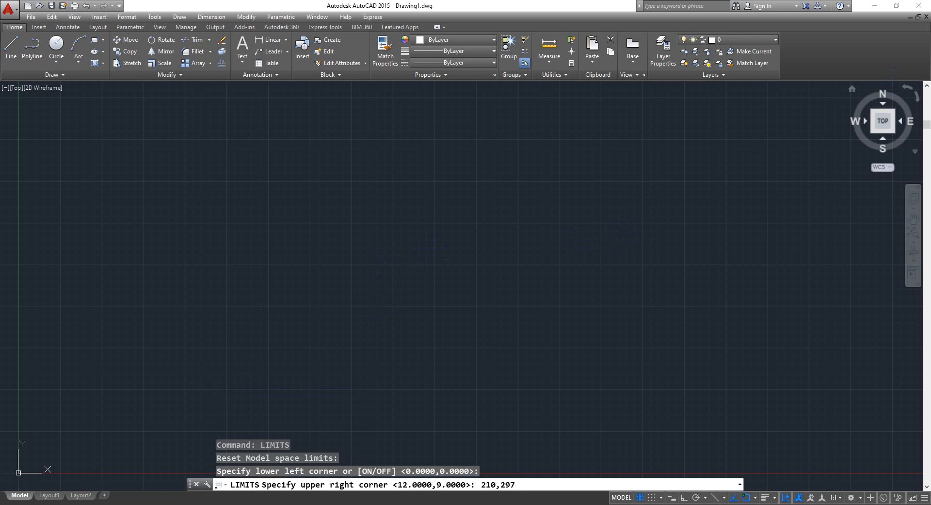
# Step: Set the upper right corner of the drawing limits to 210,297 and zoom to show all
pyautogui.press('Return')
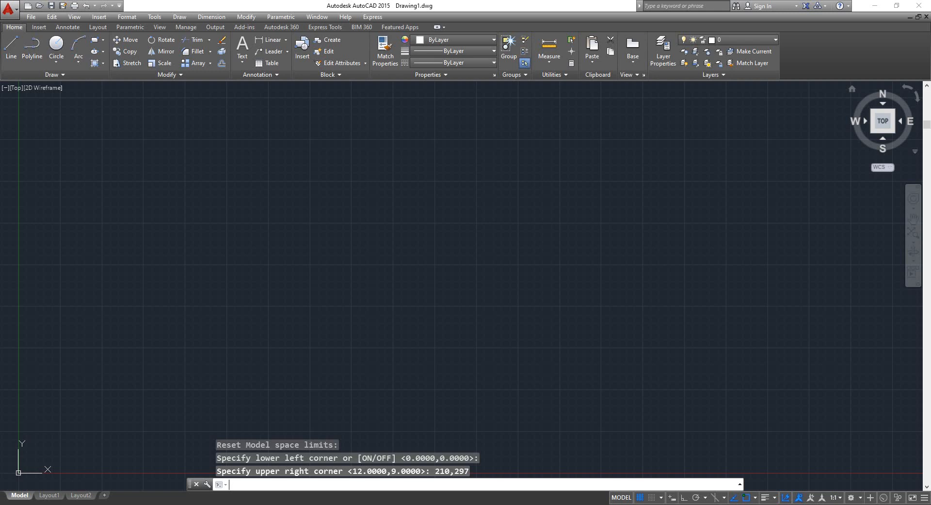
pyautogui.press('Return')
pyautogui.press('Return')
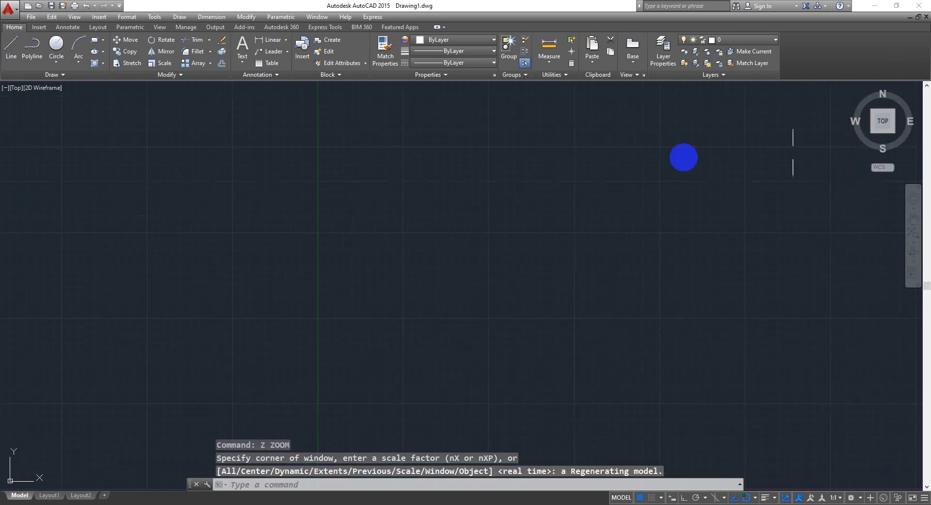
# Step: Turn off the grid display in the drawing area
pyautogui.scroll(-3, 362, 294)
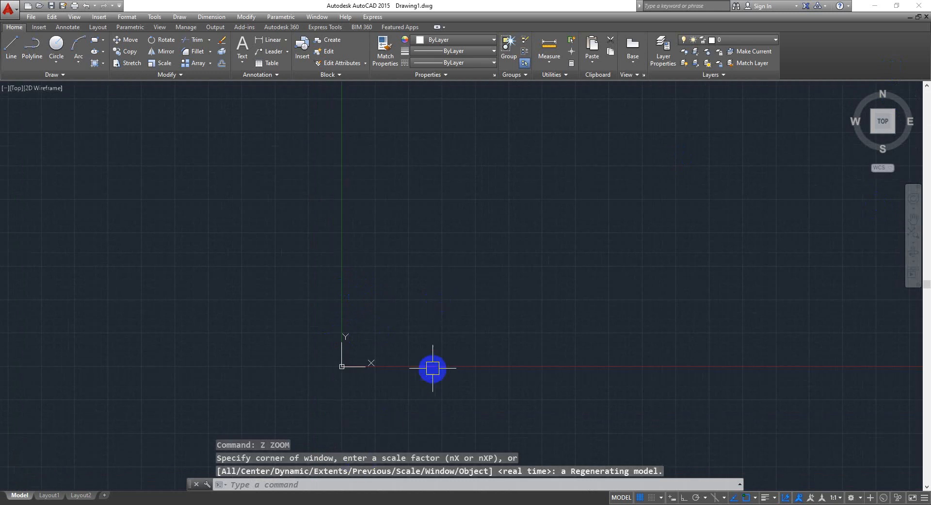
pyautogui.moveTo(431, 370); pyautogui.dragTo(287, 370, button='middle')
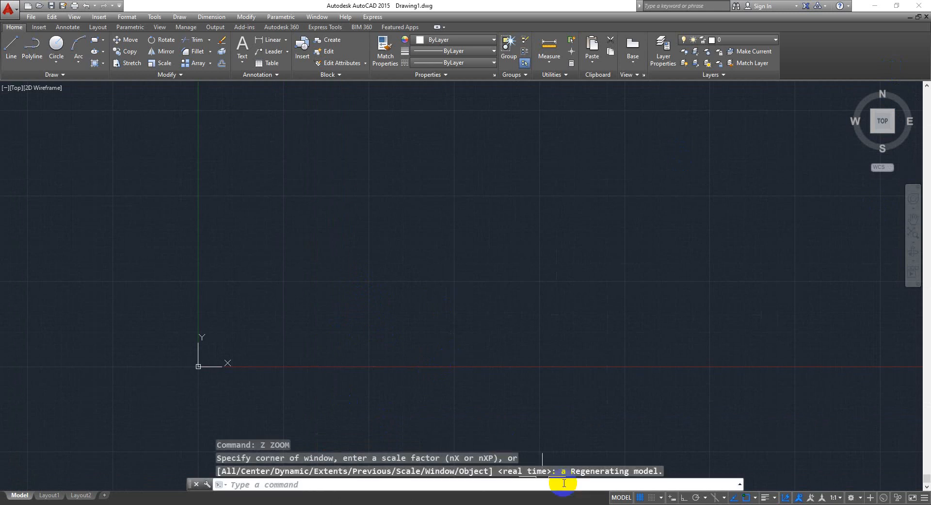
pyautogui.click(641, 497)
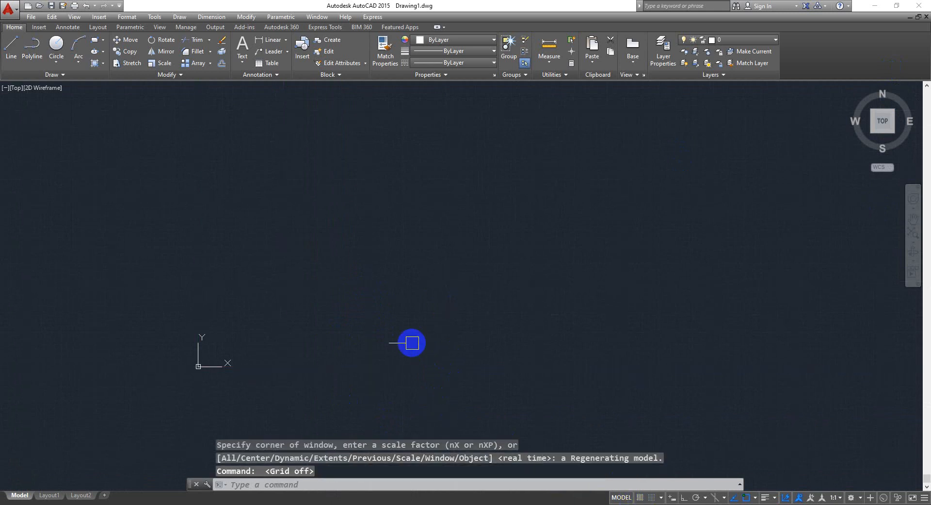
pyautogui.moveTo(410, 310); pyautogui.dragTo(395, 337, button='middle')
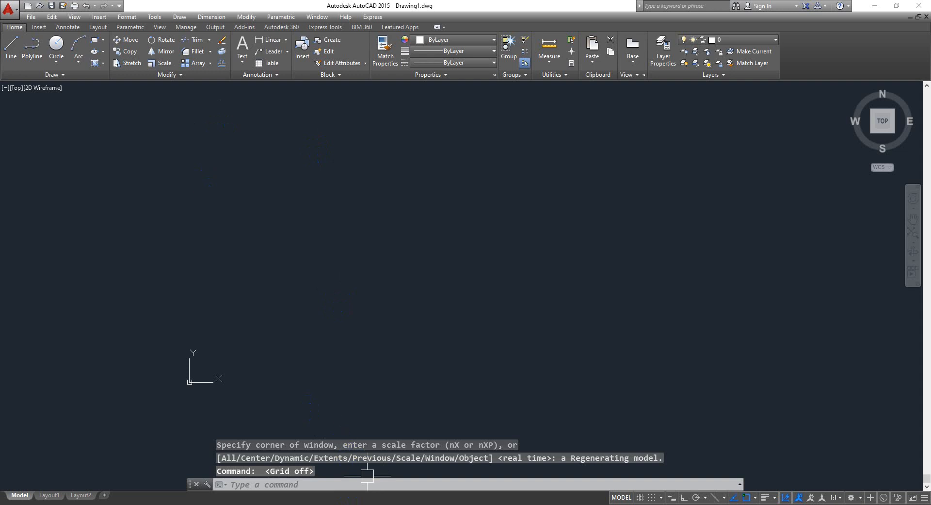
# Step: Switch to Chrome, view the Google Meet call, dismiss the notification and return to AutoCAD
pyautogui.click(376, 504)
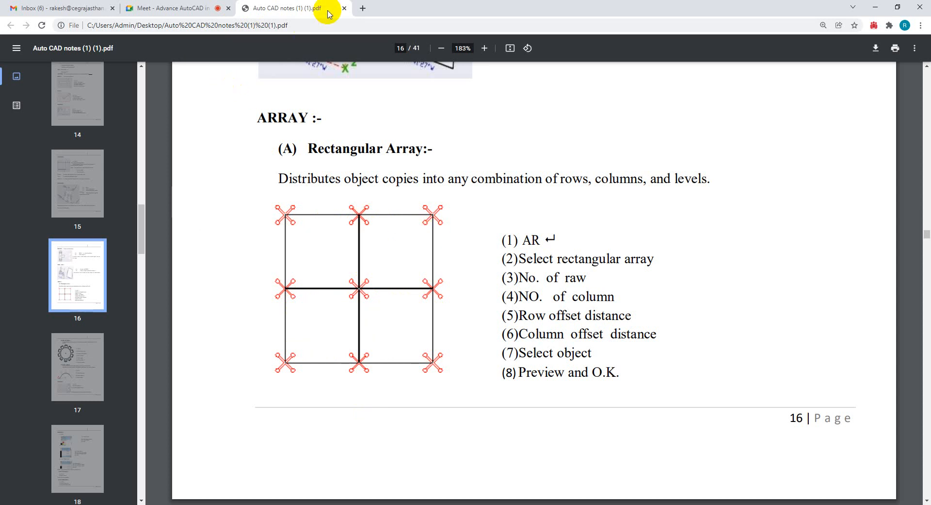
pyautogui.click(185, 9)
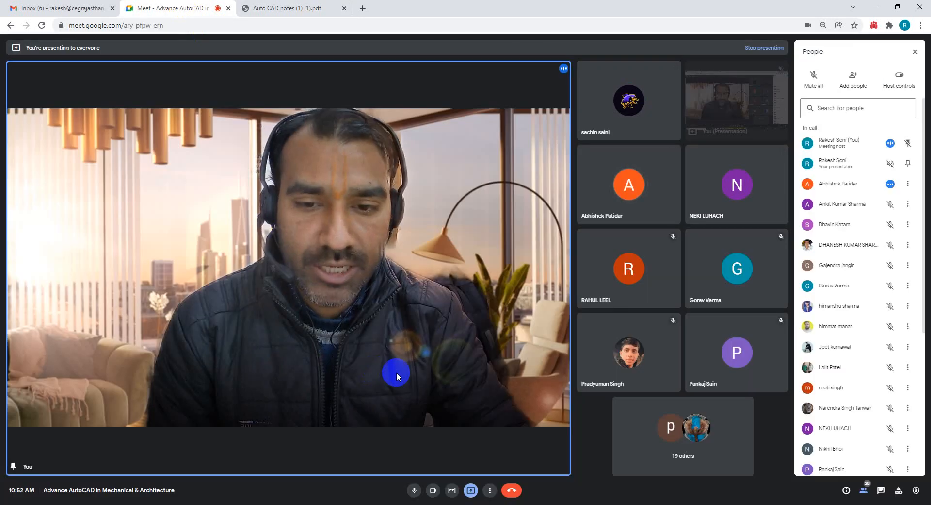
pyautogui.moveTo(345, 504)
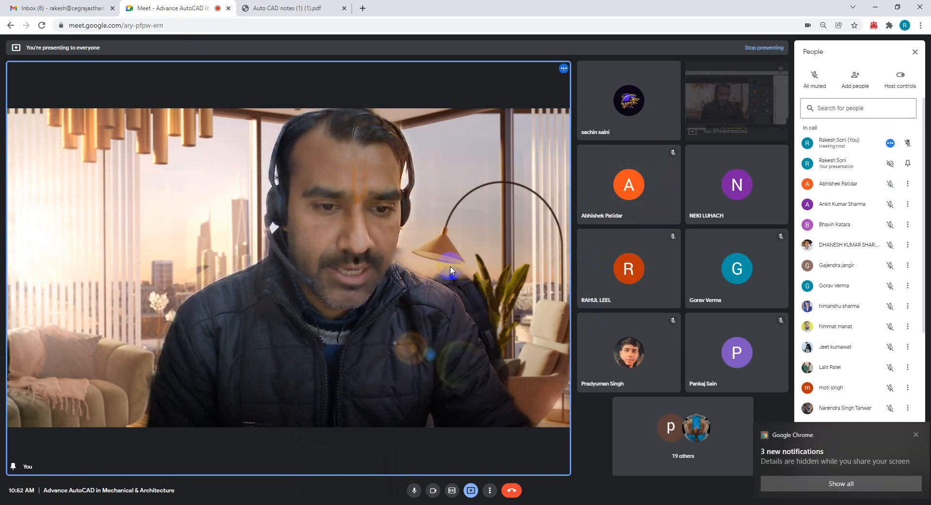
pyautogui.click(910, 435)
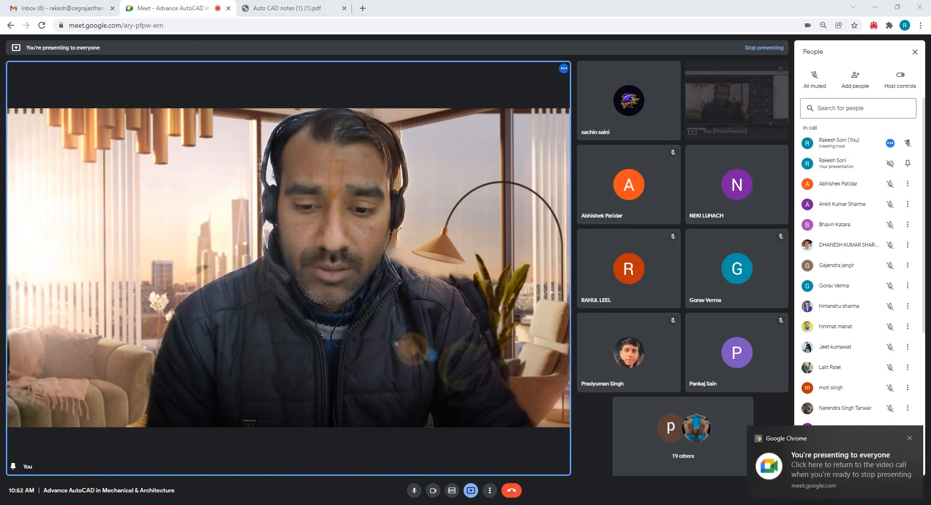
pyautogui.click(349, 477)
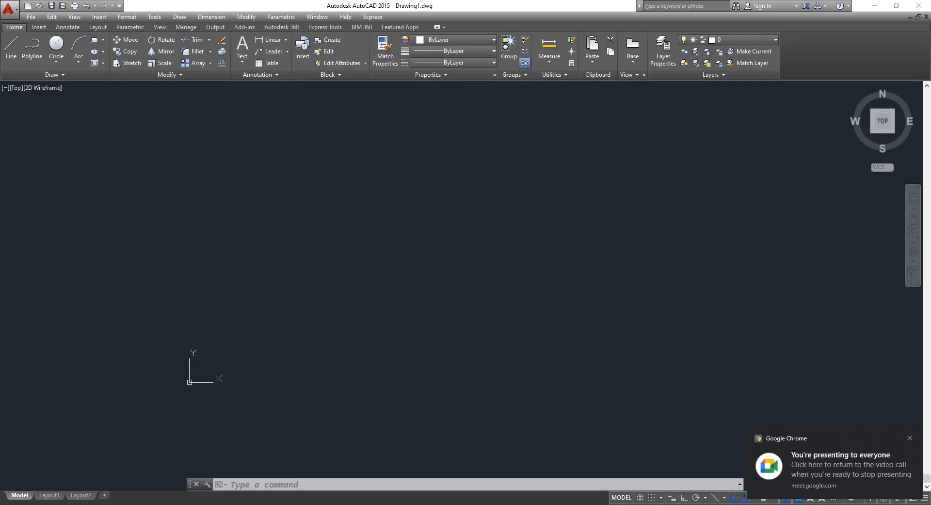
# Step: Draw a rectangle 10 wide and 12 high, with its first corner placed freely up and to the right of the origin
pyautogui.press('F7')
pyautogui.press('Escape')
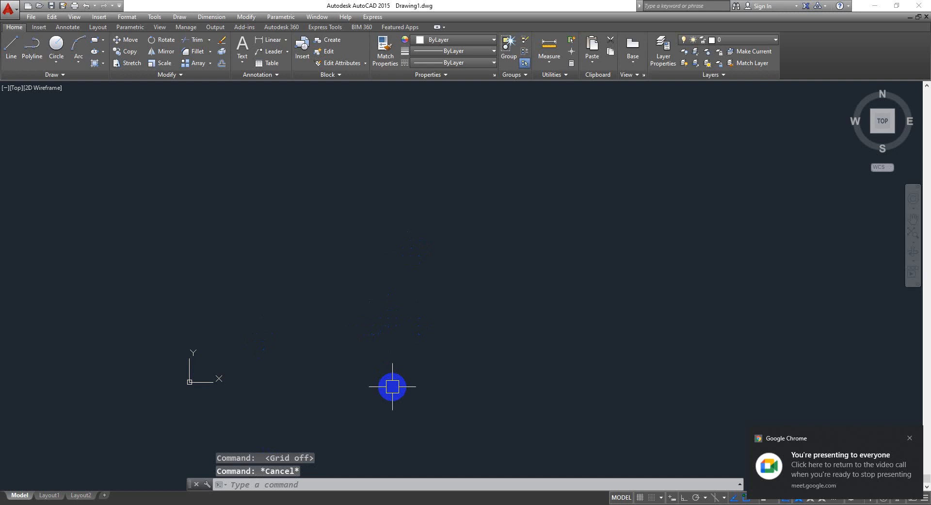
pyautogui.write('REC')
pyautogui.press('Return')
pyautogui.click(321, 366)
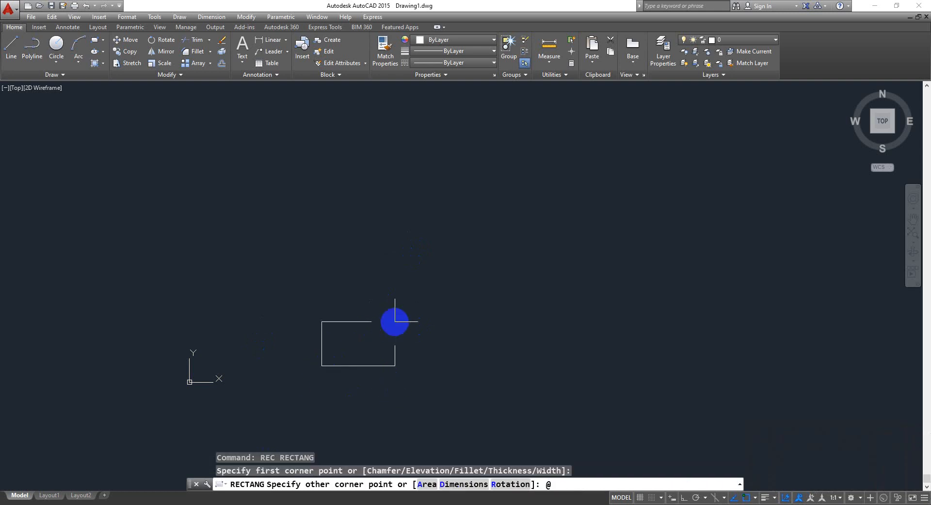
pyautogui.press('Return')
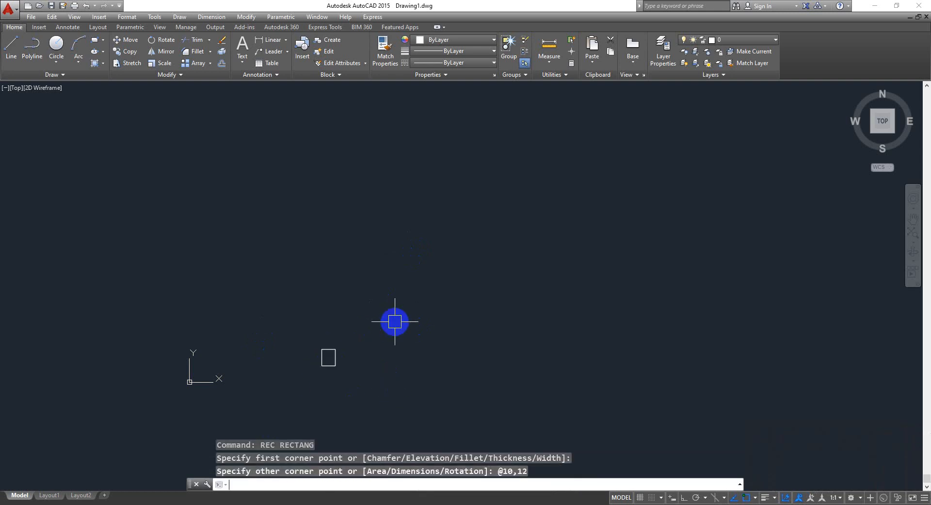
pyautogui.scroll(6, 314, 379)
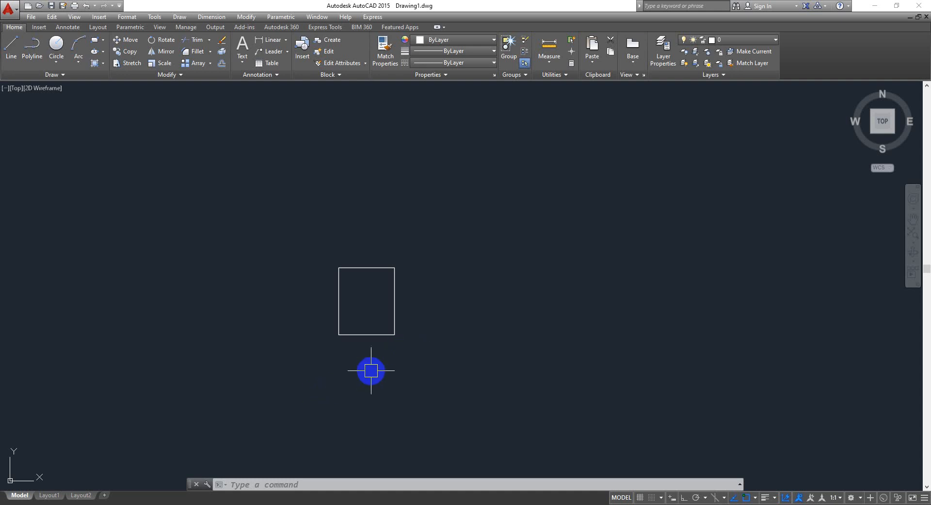
pyautogui.scroll(-4, 344, 301)
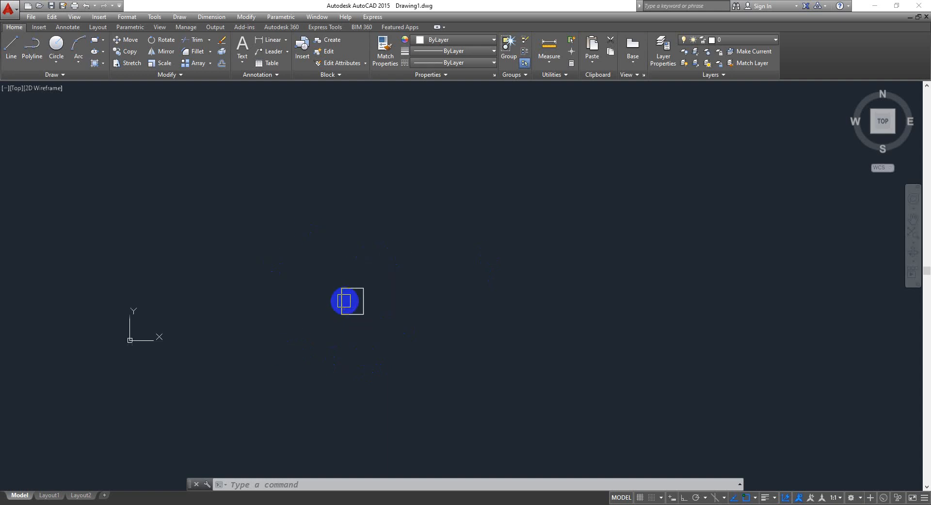
pyautogui.scroll(4, 376, 267)
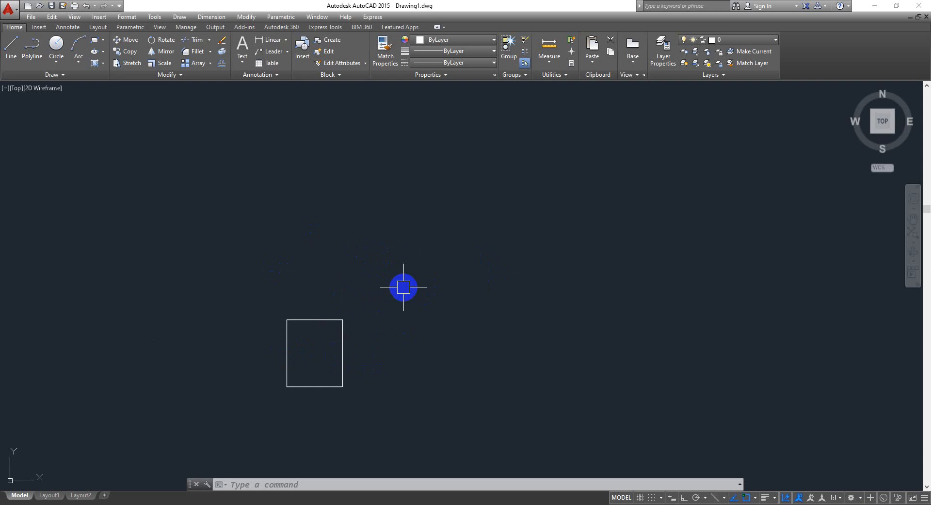
# Step: Switch to the Google Meet call, dismiss the notification, and check the network stability in its troubleshooting information
pyautogui.click(386, 504)
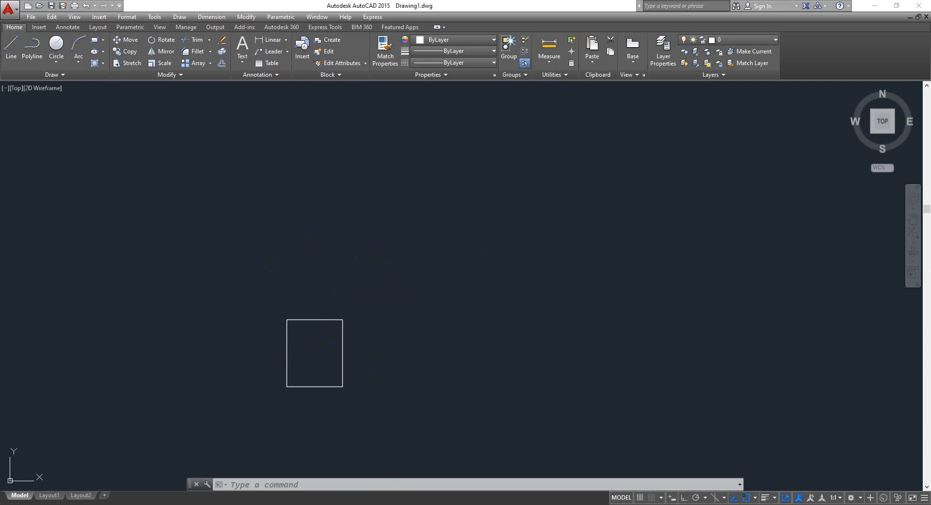
pyautogui.click(536, 78)
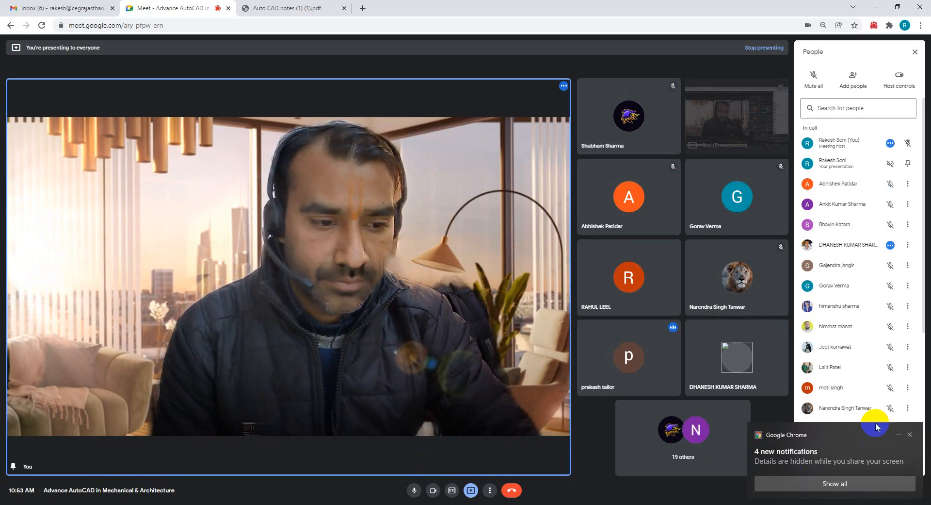
pyautogui.click(910, 435)
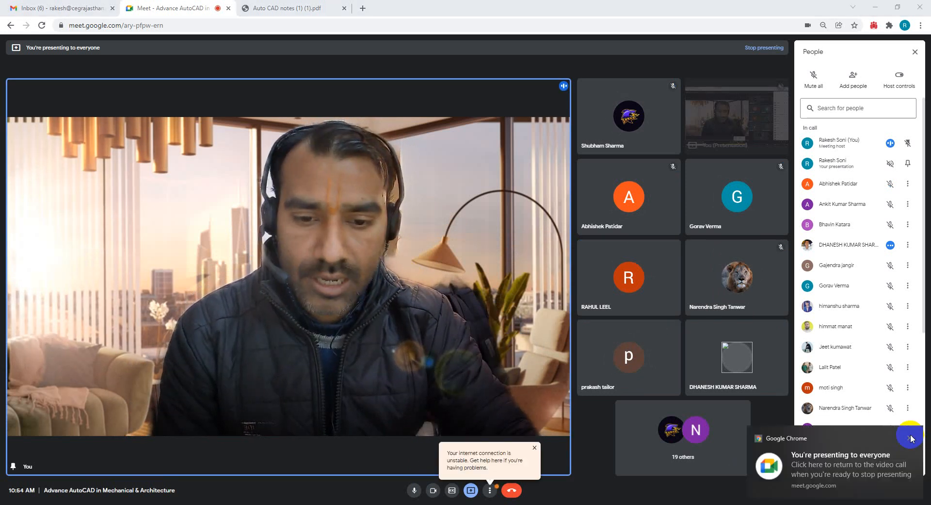
pyautogui.click(490, 490)
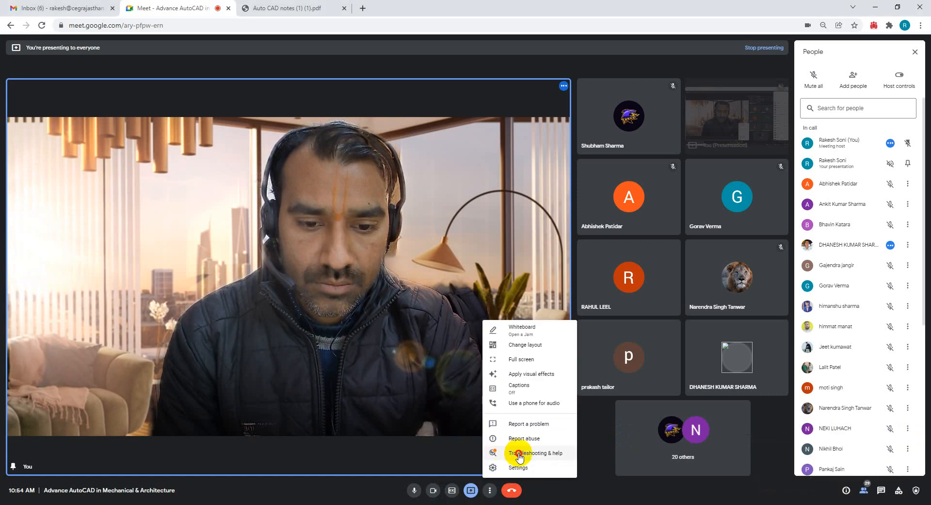
pyautogui.click(512, 453)
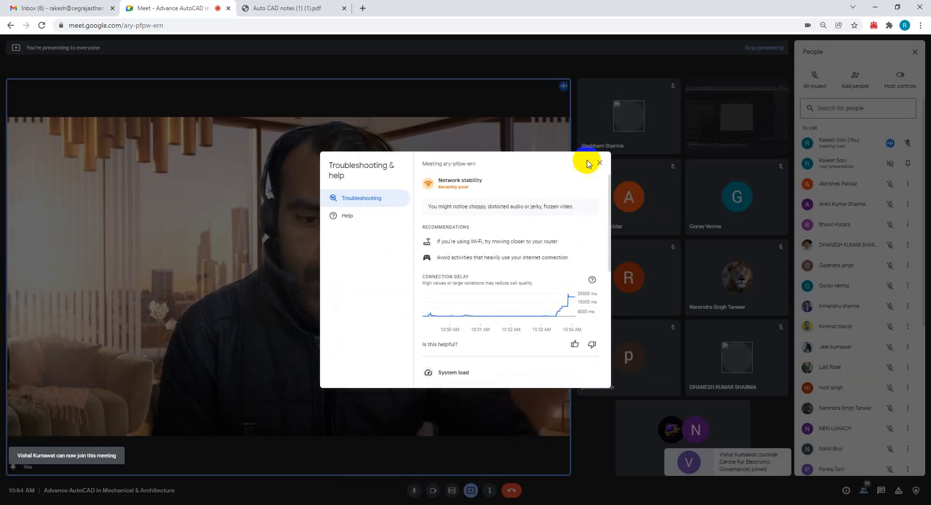
pyautogui.click(600, 163)
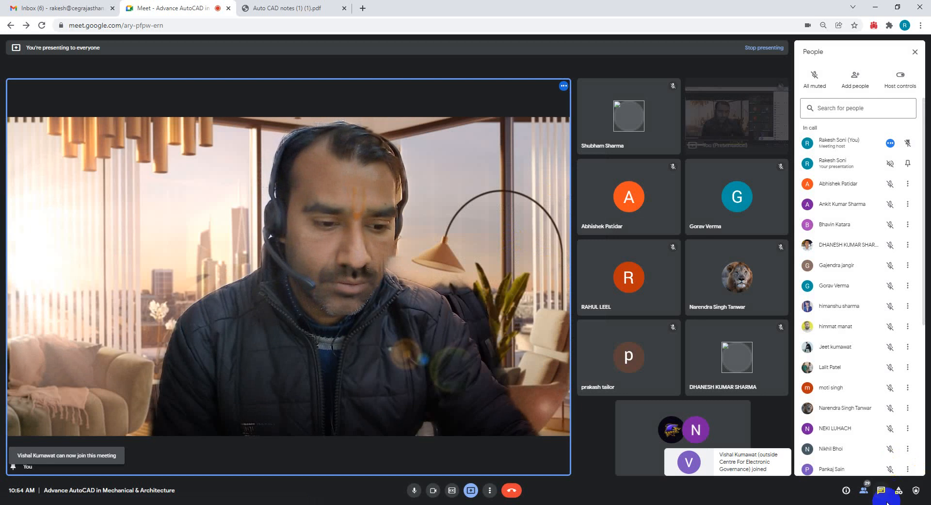
# Step: Check the computer's Wi-Fi connections, open the Network & Internet settings, and dismiss the presenting notifications
pyautogui.click(856, 504)
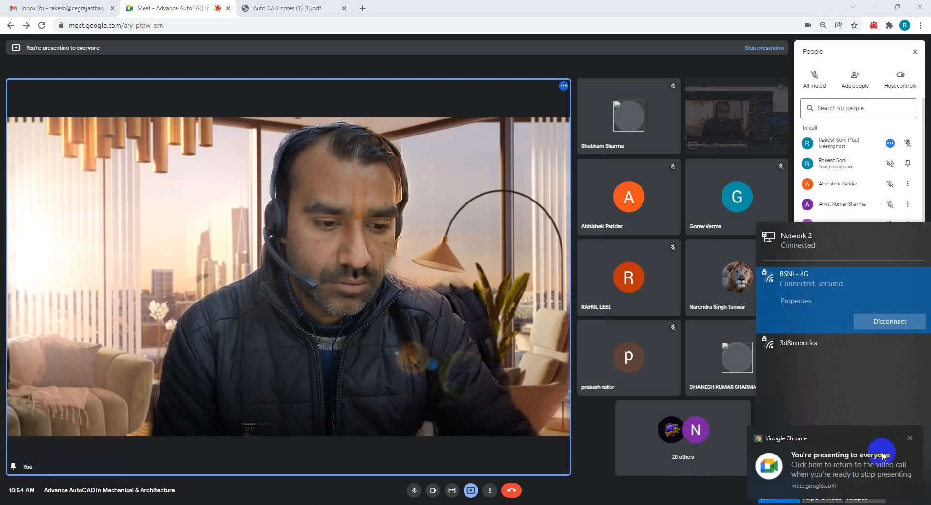
pyautogui.click(912, 439)
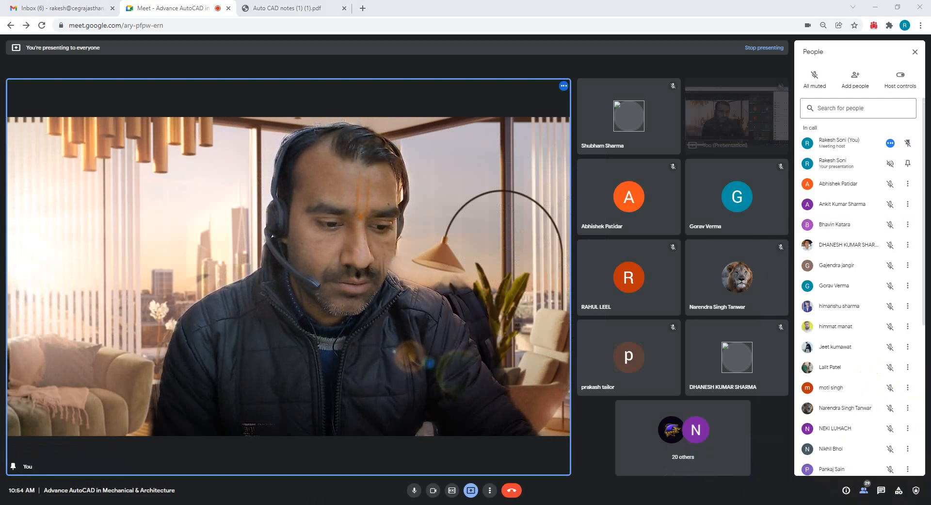
pyautogui.rightClick(857, 504)
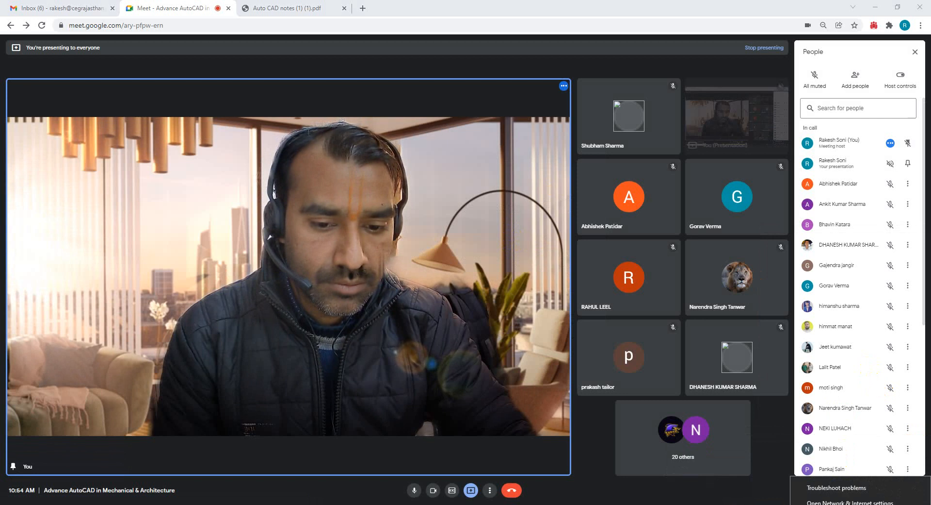
pyautogui.click(851, 502)
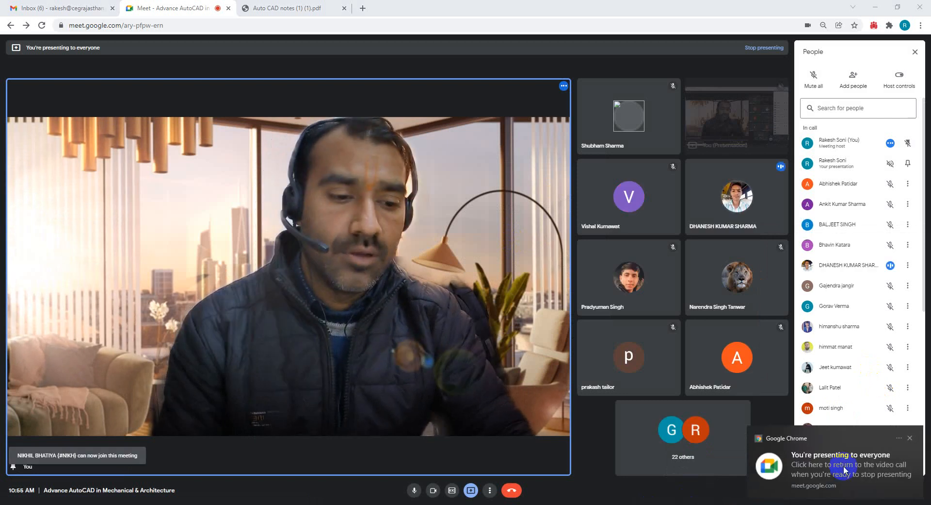
pyautogui.click(911, 438)
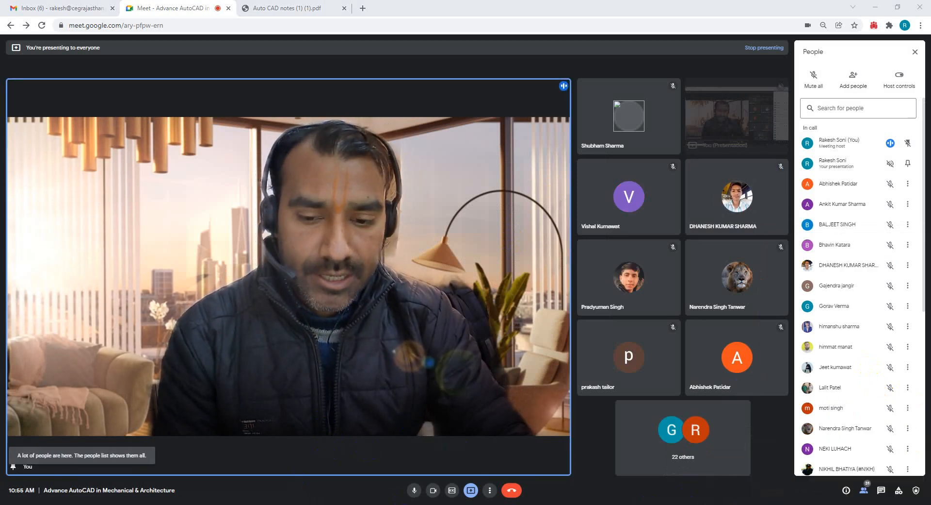
# Step: Return to AutoCAD and look at the available array types without choosing one
pyautogui.click(358, 502)
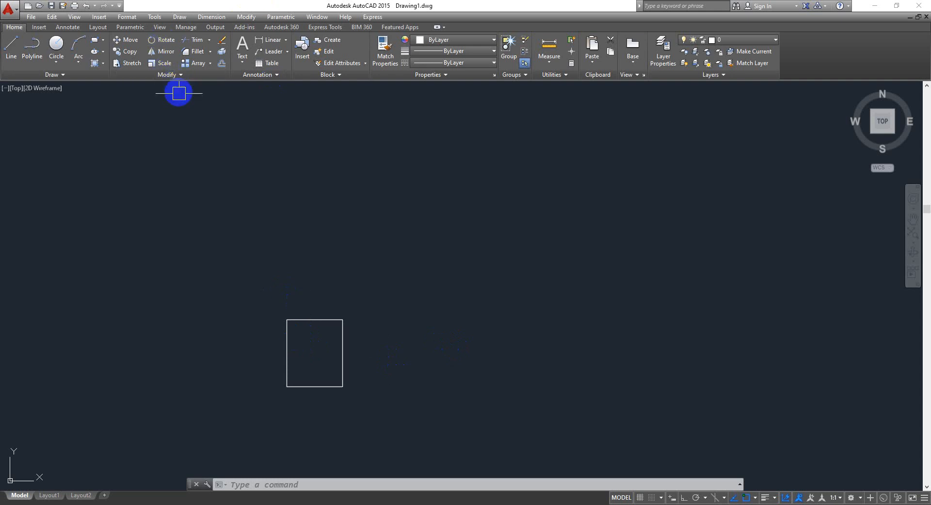
pyautogui.click(210, 63)
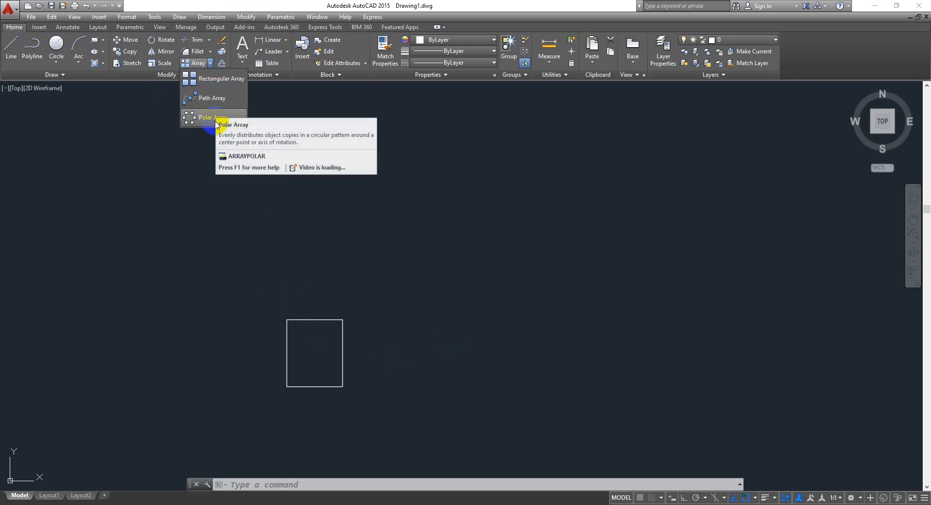
pyautogui.click(375, 157)
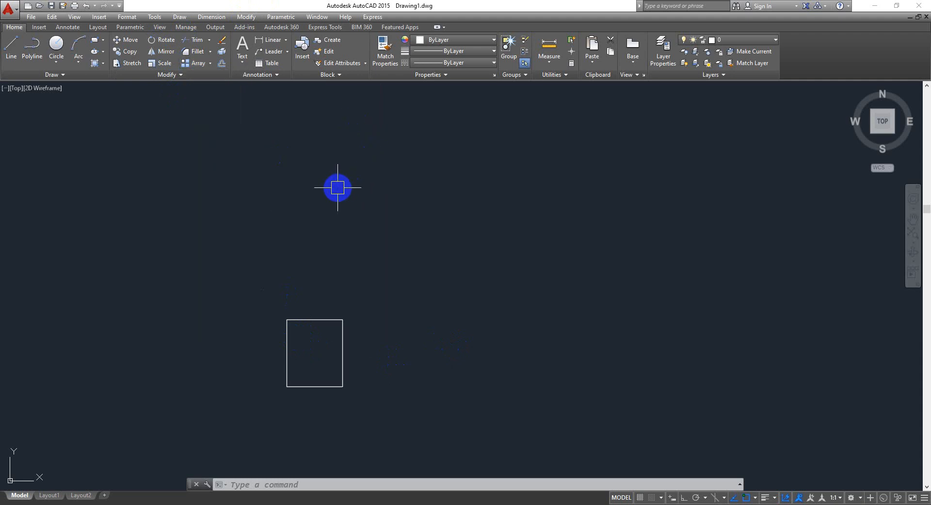
# Step: Create a rectangular array of the 10 by 12 rectangle, accepting the default columns, rows and spacing
pyautogui.write('ar')
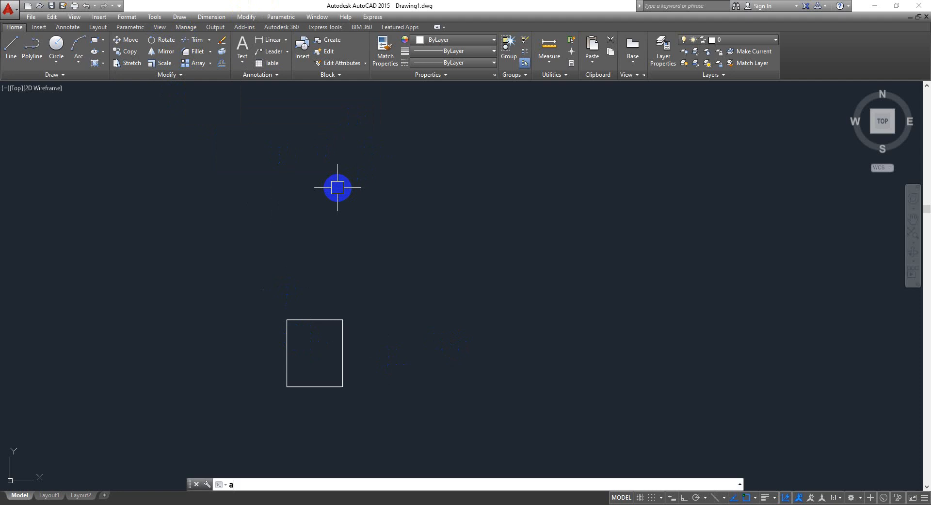
pyautogui.press('Return')
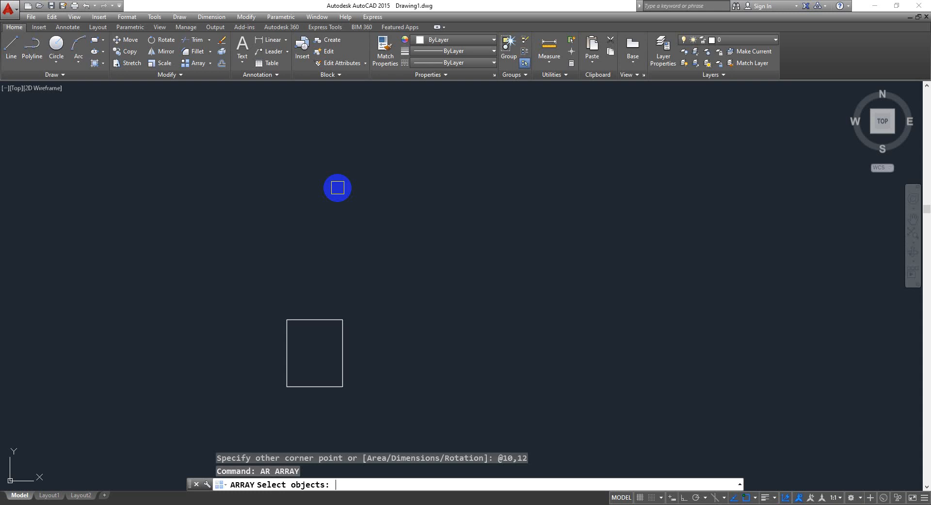
pyautogui.click(316, 319)
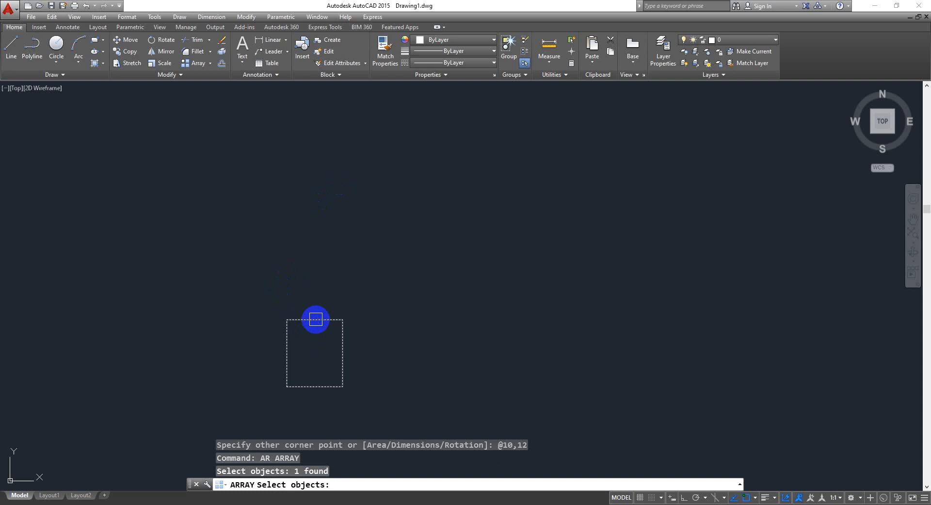
pyautogui.press('Return')
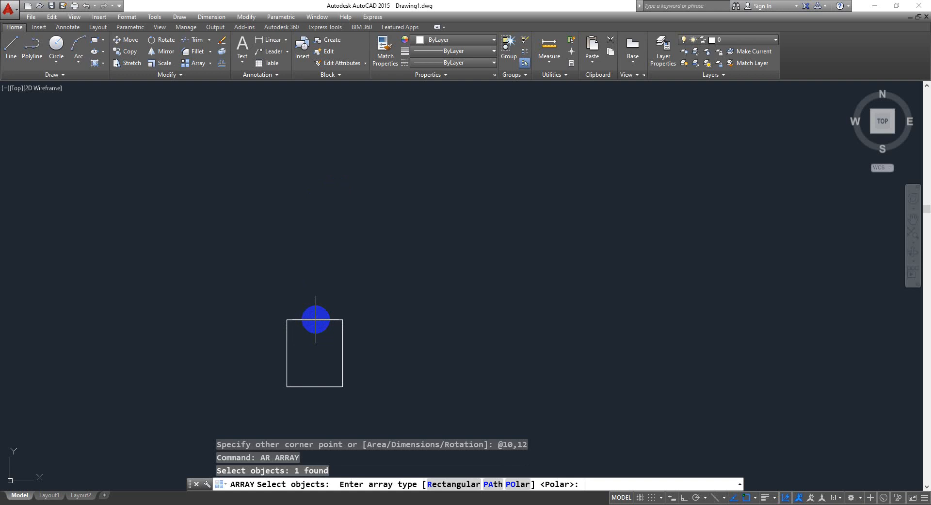
pyautogui.write('r')
pyautogui.press('Return')
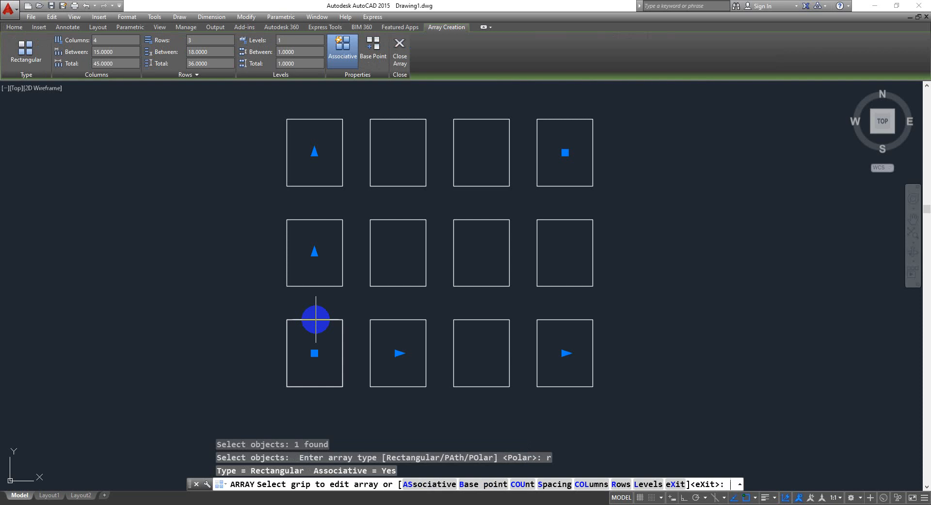
pyautogui.press('Return')
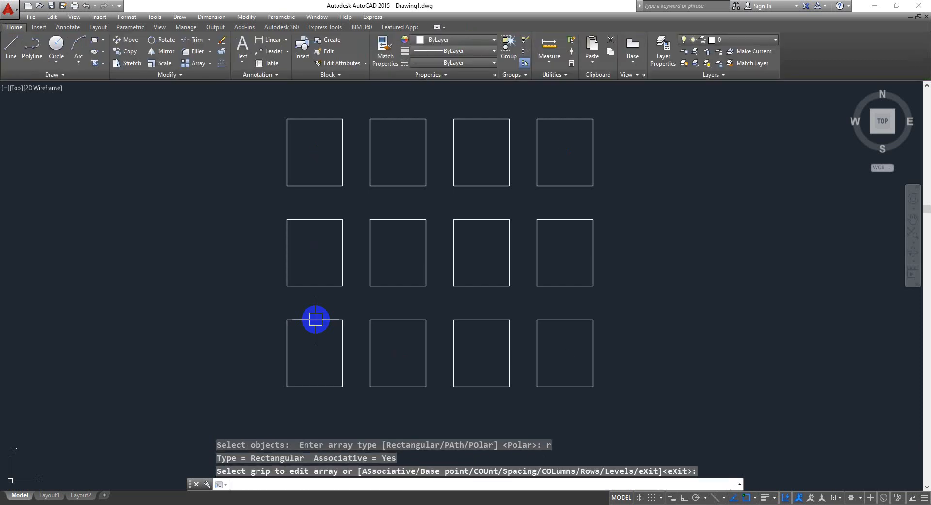
# Step: Select the rectangular array and set its number of rows to 5
pyautogui.scroll(-4, 536, 317)
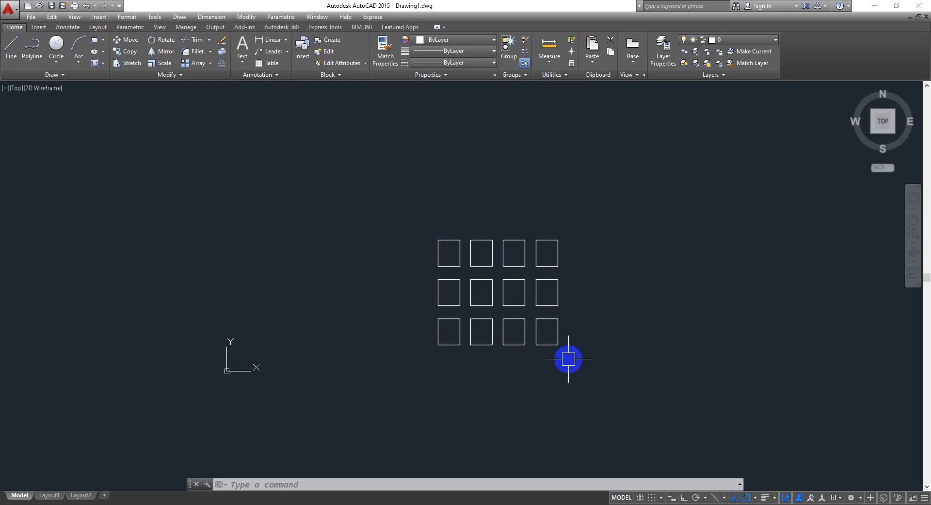
pyautogui.click(483, 239)
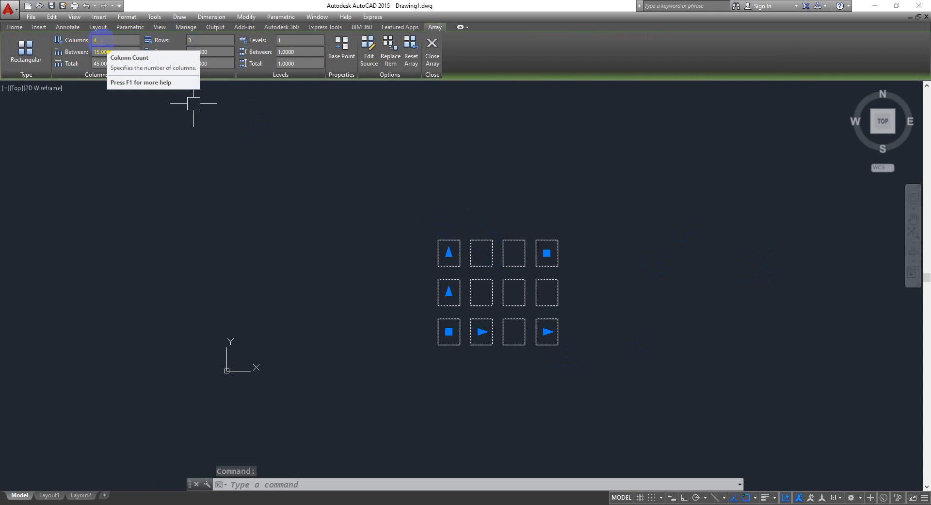
pyautogui.click(188, 39)
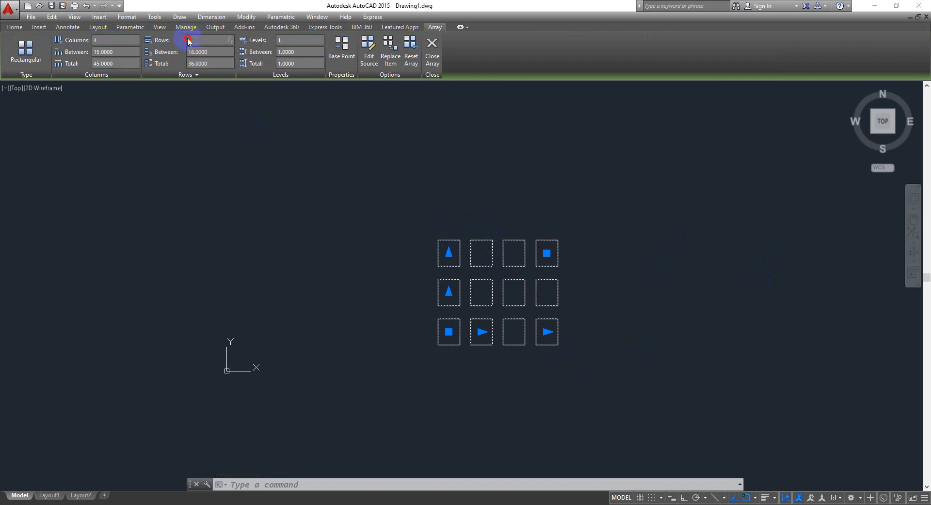
pyautogui.moveTo(188, 38); pyautogui.dragTo(183, 38)
pyautogui.press('Return')
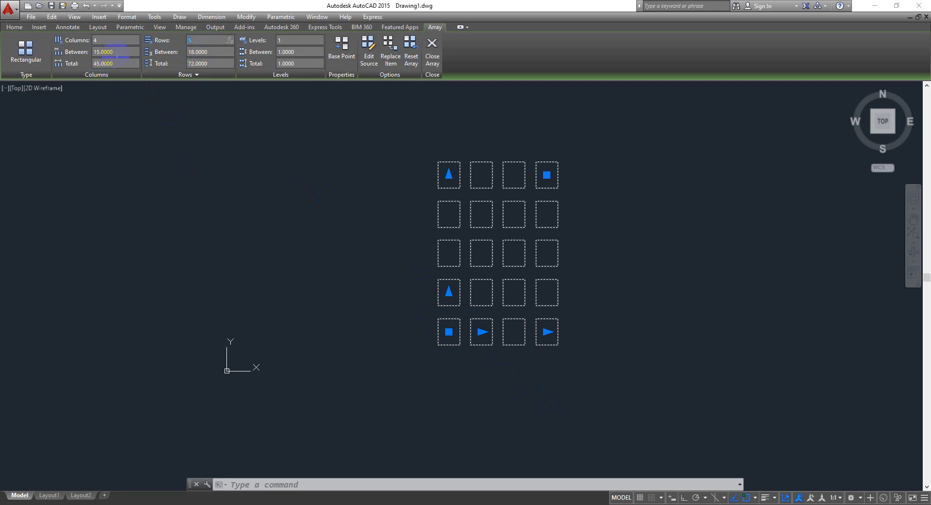
# Step: Set the array's column spacing to 10 and row spacing to 12, and clear the selection
pyautogui.click(117, 52)
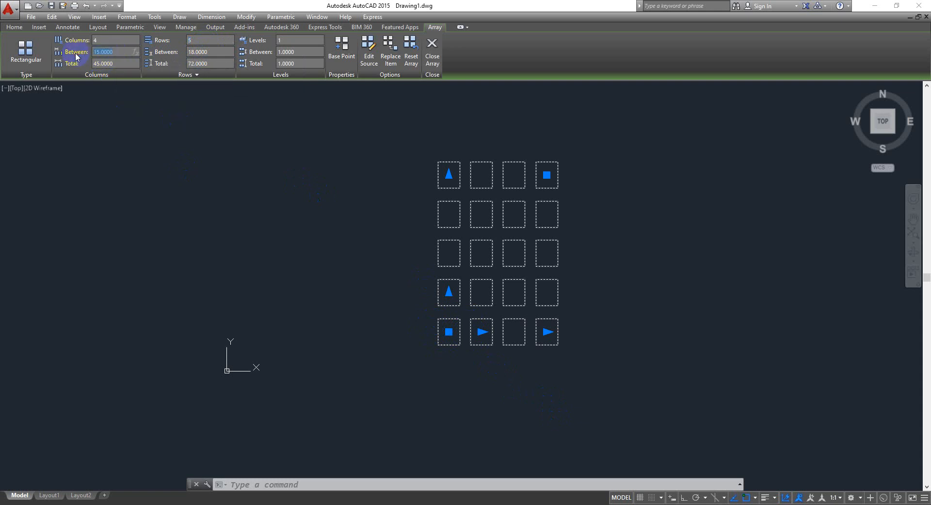
pyautogui.write('10')
pyautogui.click(214, 52)
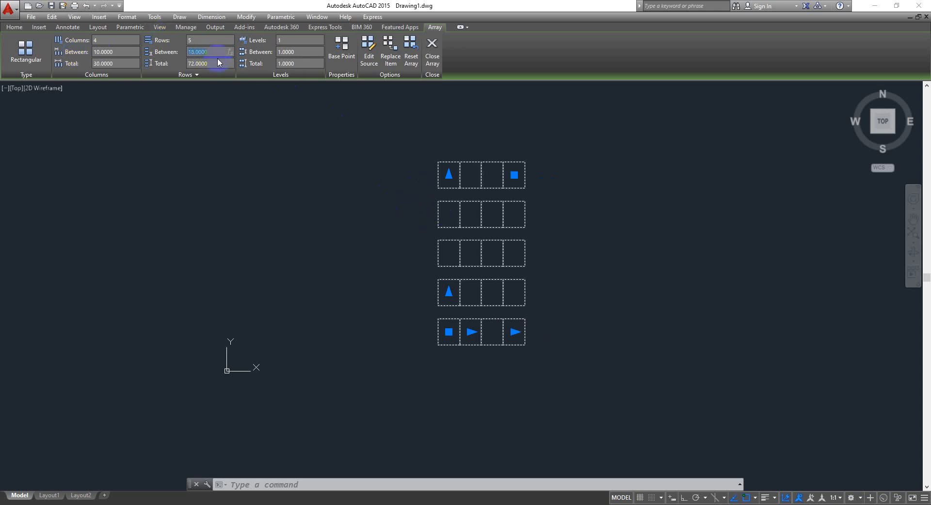
pyautogui.write('1')
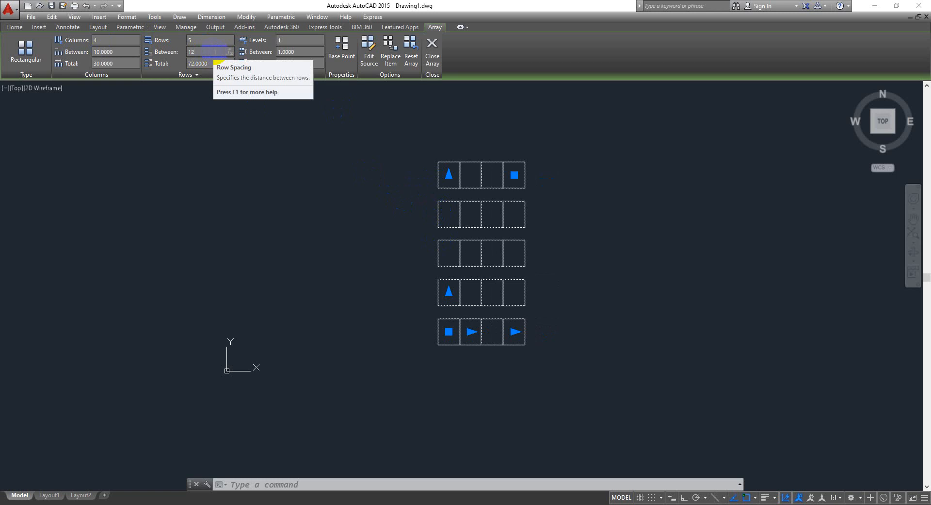
pyautogui.write('2')
pyautogui.press('Return')
pyautogui.click(398, 295)
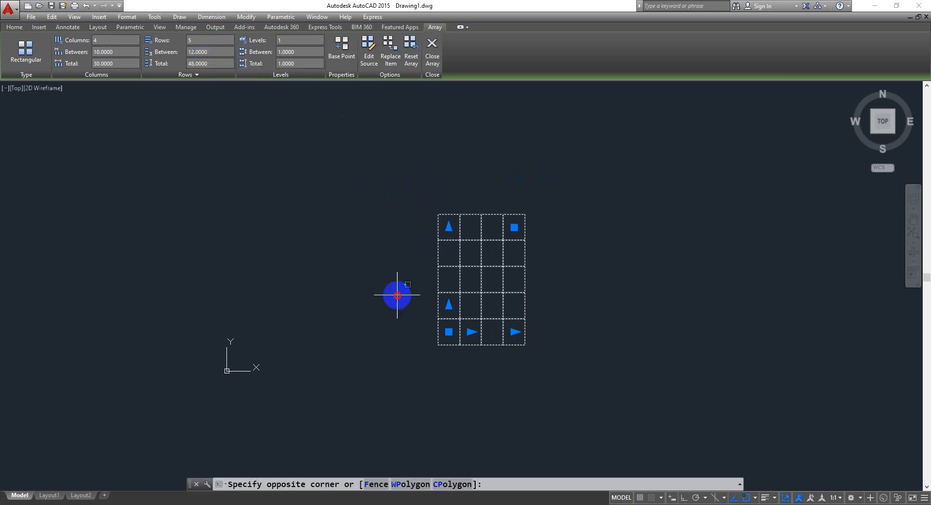
pyautogui.click(384, 367)
pyautogui.press('Escape')
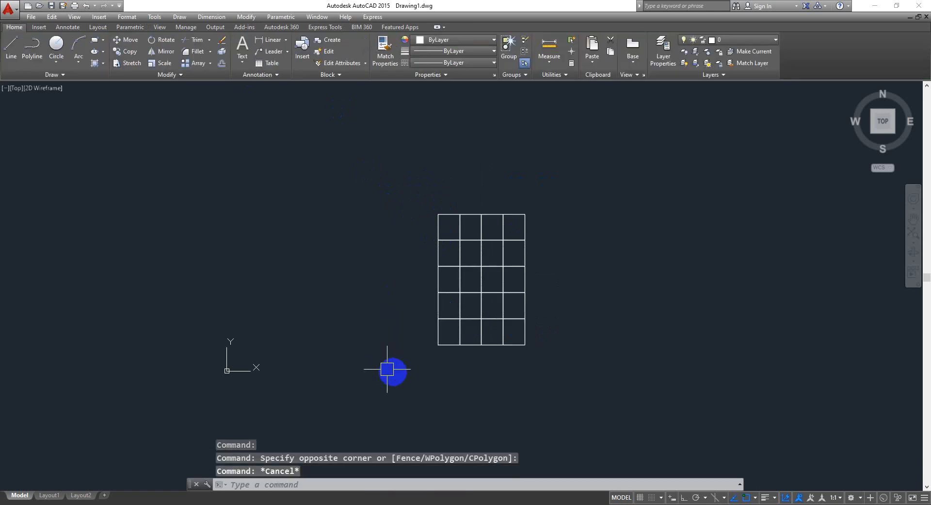
pyautogui.scroll(4, 455, 345)
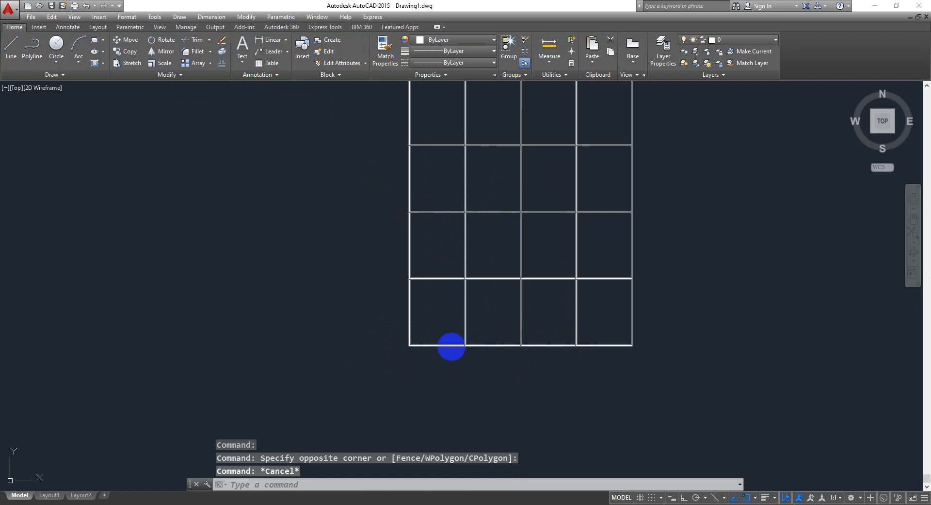
pyautogui.scroll(-2, 377, 344)
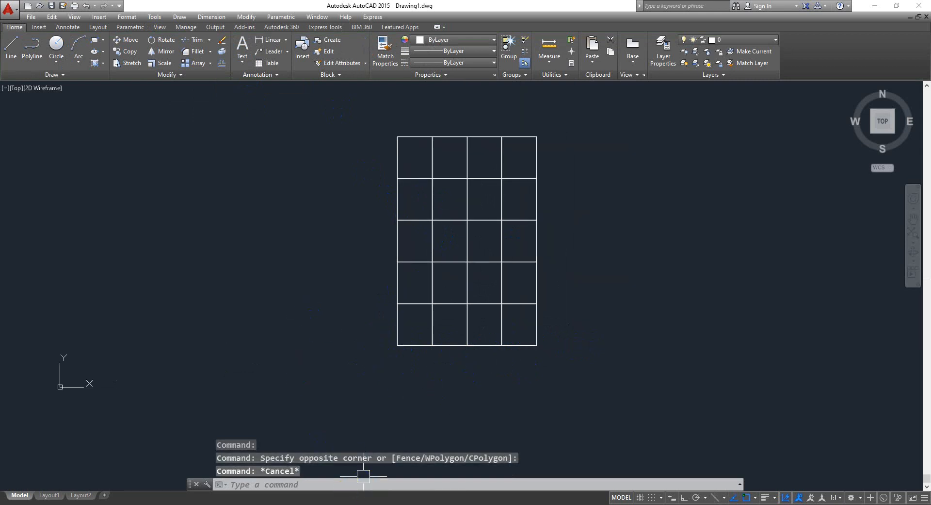
# Step: Check the Google Meet call, return to AutoCAD, and dismiss the presenting notification
pyautogui.click(363, 504)
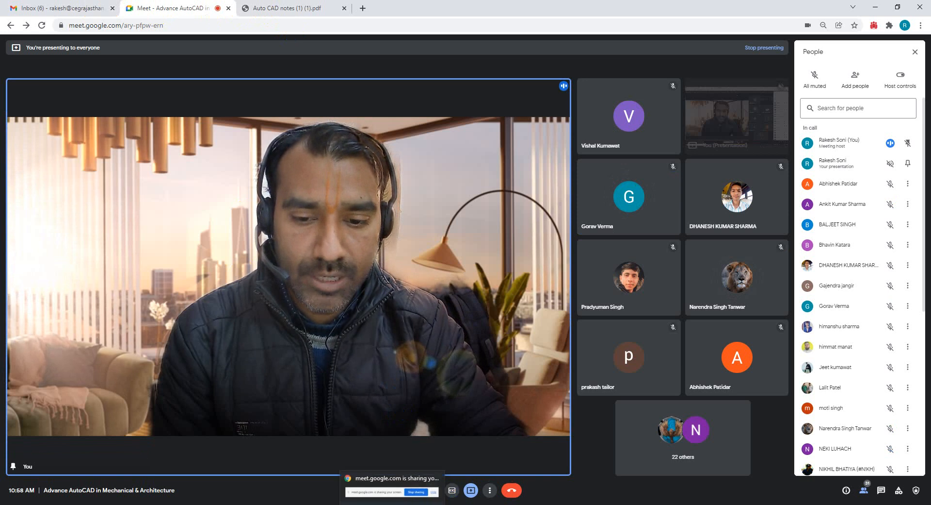
pyautogui.click(360, 503)
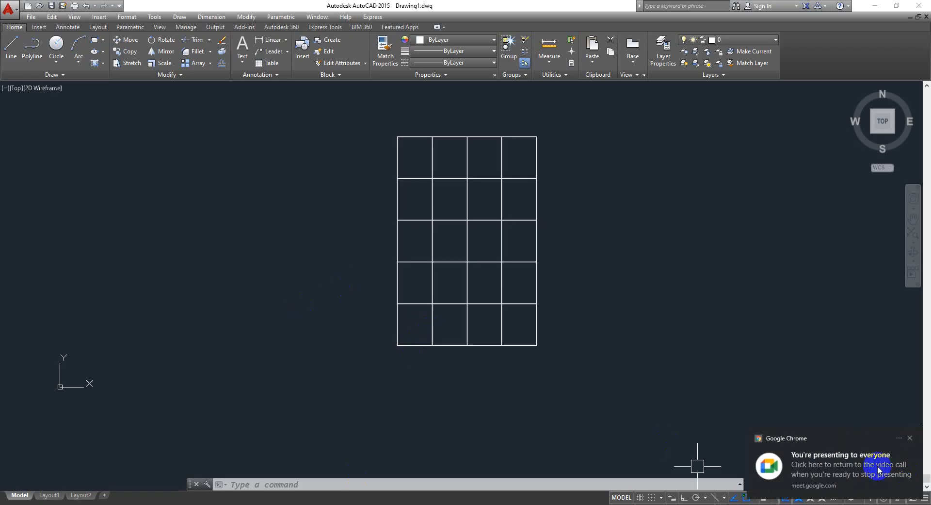
pyautogui.click(911, 439)
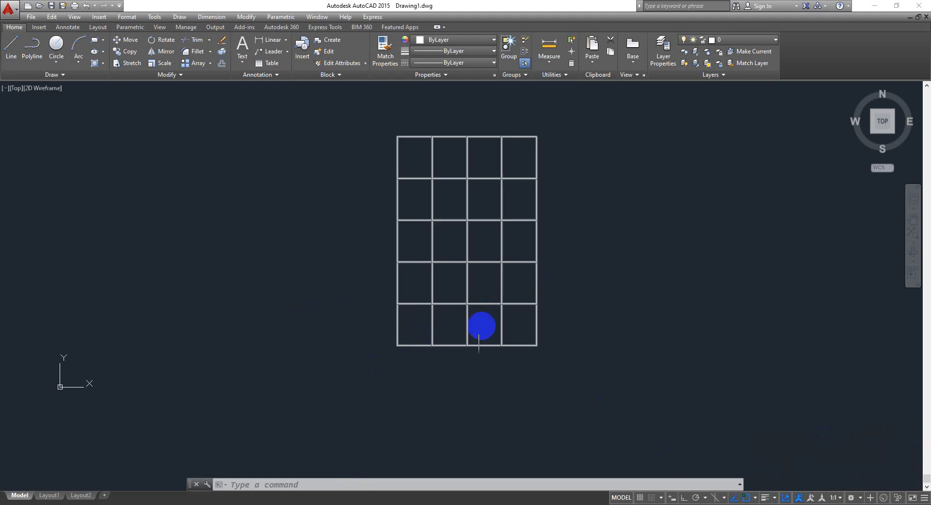
# Step: Set the array's column spacing to 12 and row spacing to 14, and clear the selection
pyautogui.moveTo(476, 354); pyautogui.dragTo(479, 378, button='middle')
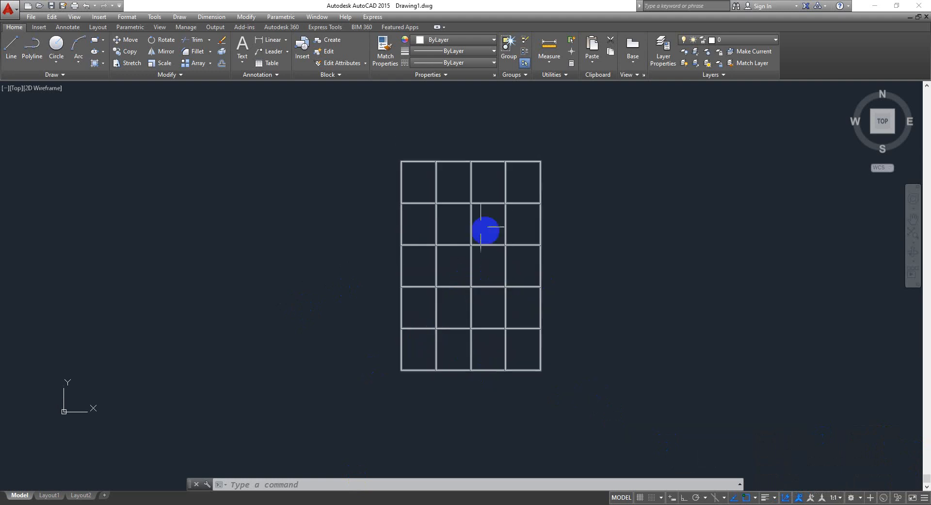
pyautogui.click(447, 164)
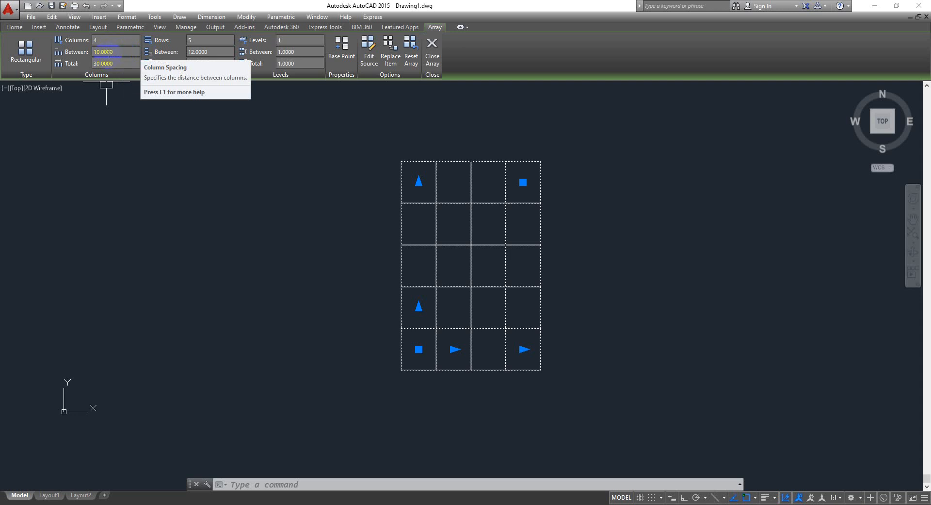
pyautogui.click(67, 52)
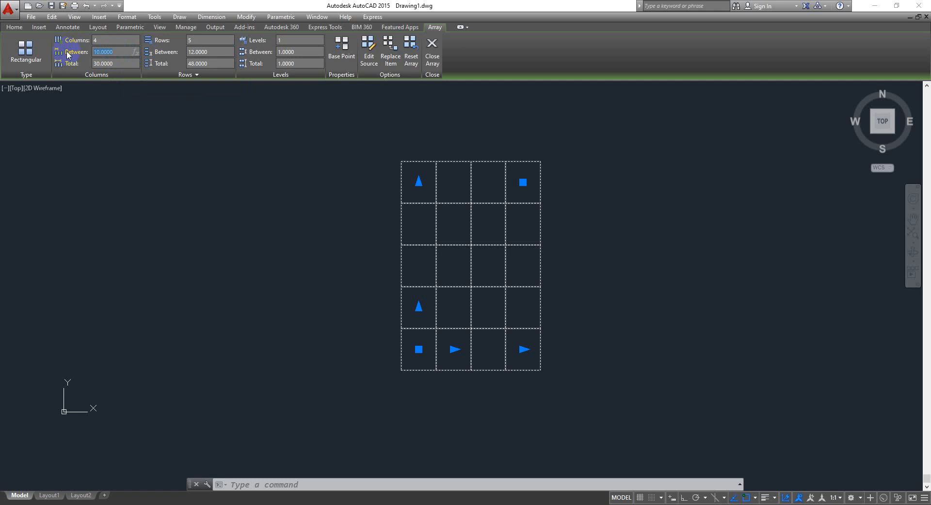
pyautogui.write('12')
pyautogui.press('Return')
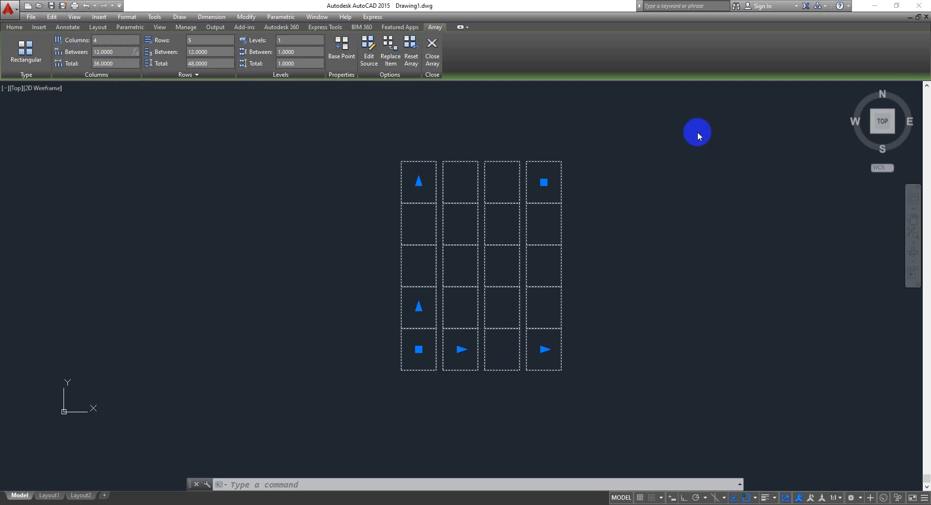
pyautogui.click(198, 51)
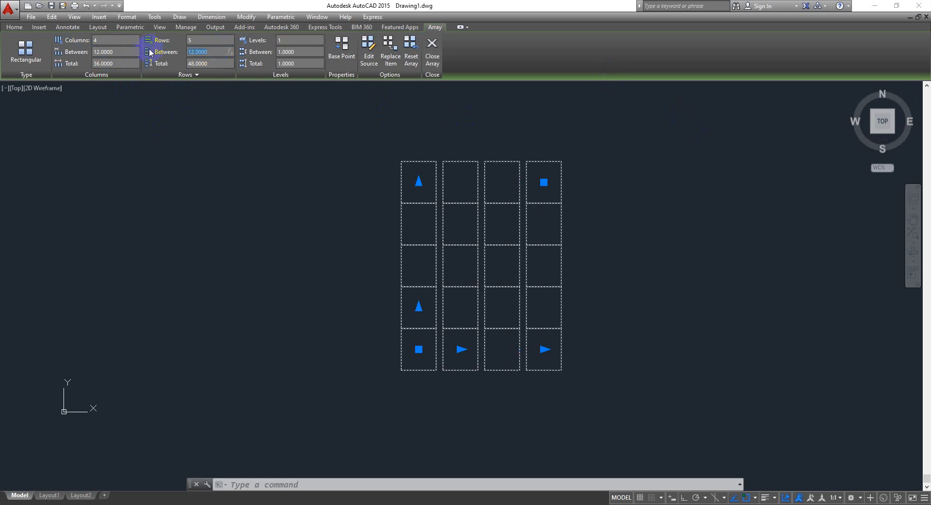
pyautogui.write('14')
pyautogui.press('Return')
pyautogui.click(697, 319)
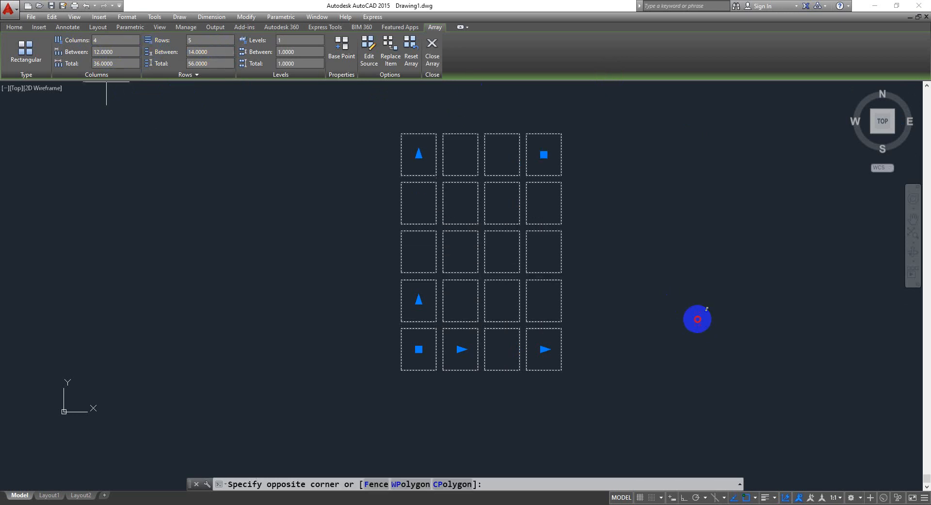
pyautogui.press('Escape')
pyautogui.press('Escape')
pyautogui.press('Escape')
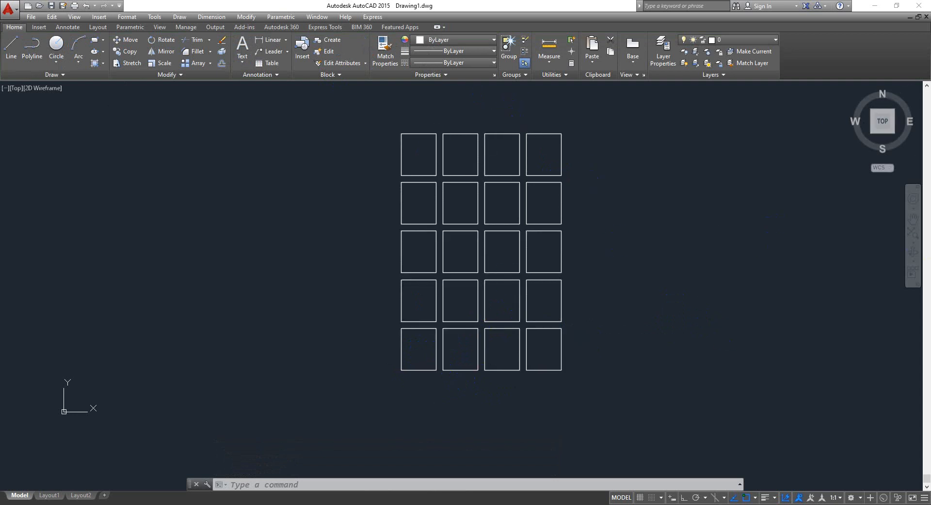
# Step: Select the array to check that its rectangles act as a single object, and clear the selection
pyautogui.scroll(-4, 493, 339)
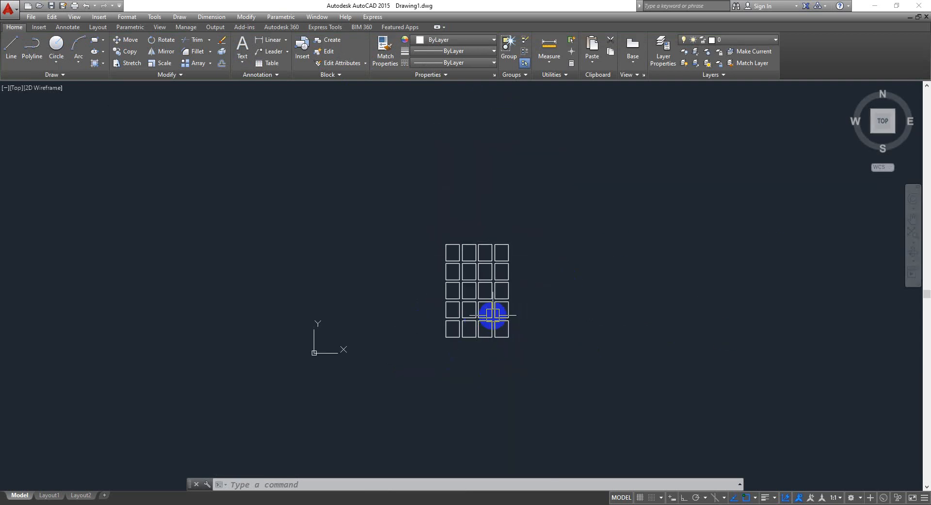
pyautogui.click(509, 276)
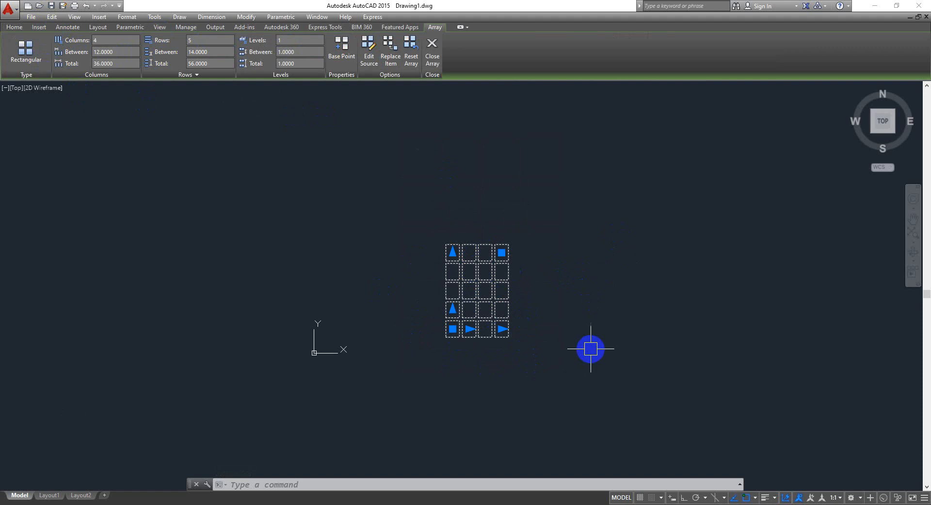
pyautogui.press('Escape')
pyautogui.press('Escape')
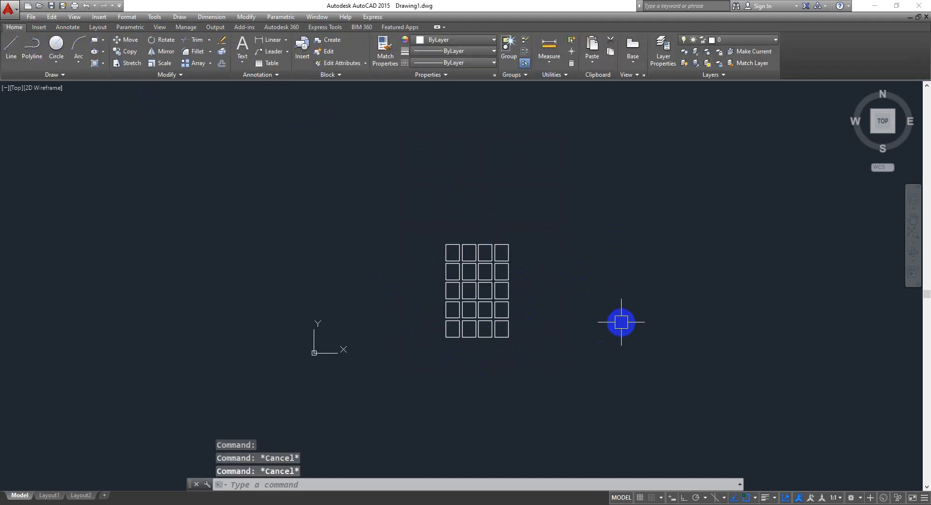
# Step: Explode the rectangular array into individual rectangles
pyautogui.write('x')
pyautogui.press('Return')
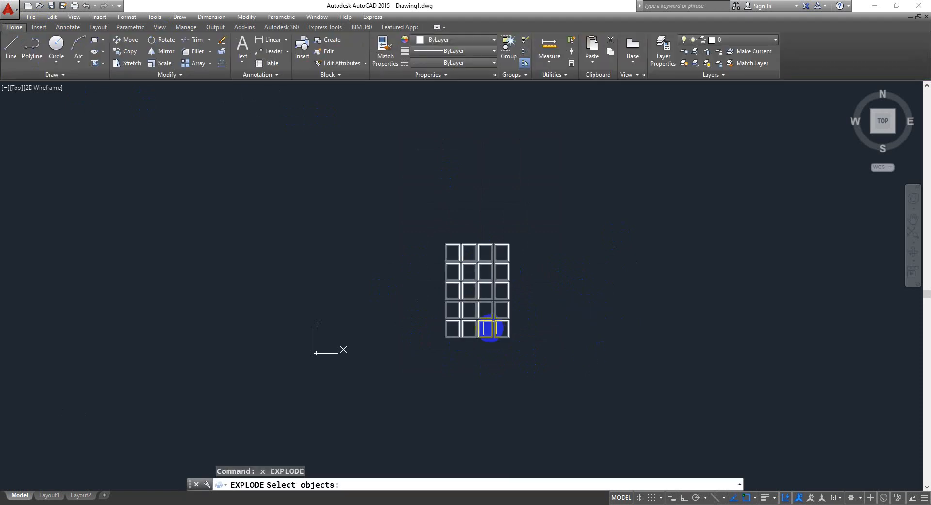
pyautogui.click(497, 327)
pyautogui.press('Return')
# Step: Select several rectangles one by one to check that they are separate objects, and clear the selection
pyautogui.click(509, 310)
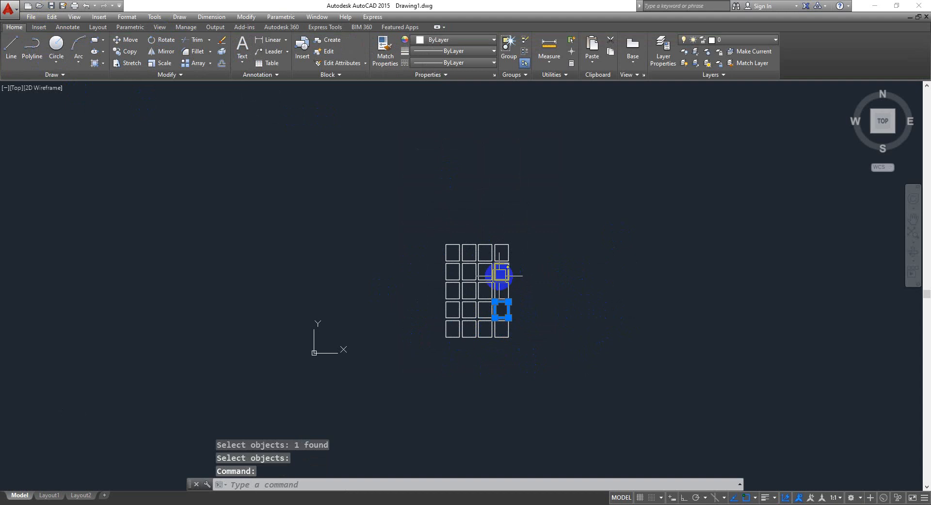
pyautogui.click(509, 272)
pyautogui.click(502, 244)
pyautogui.click(469, 244)
pyautogui.click(449, 262)
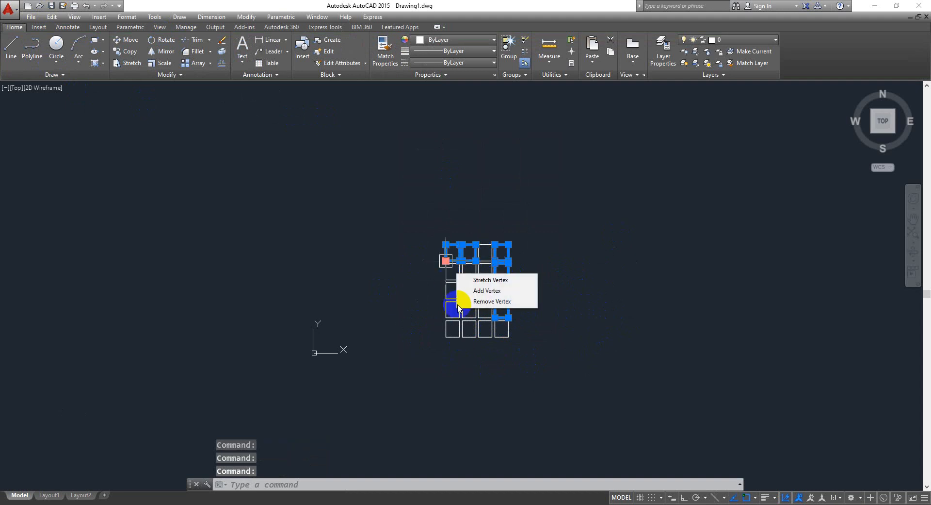
pyautogui.press('Escape')
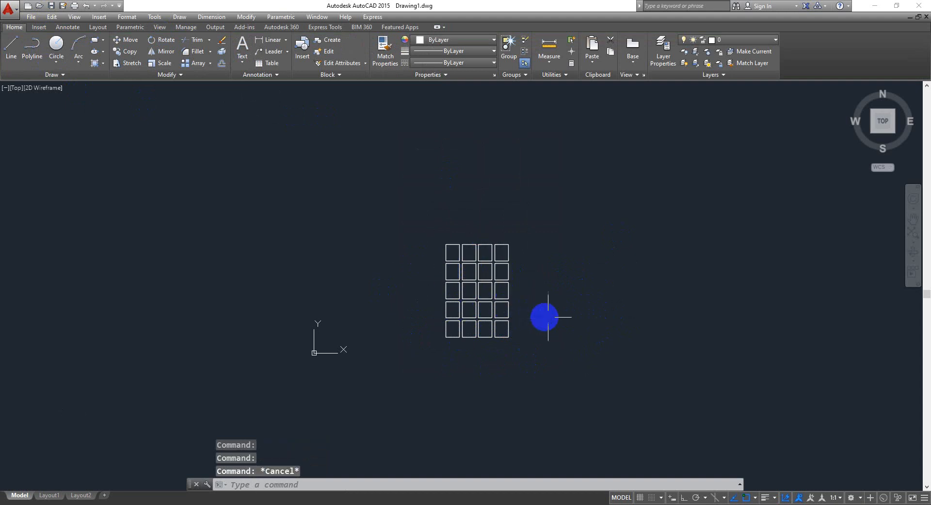
pyautogui.moveTo(561, 315); pyautogui.dragTo(398, 312, button='middle')
pyautogui.scroll(2, 399, 312)
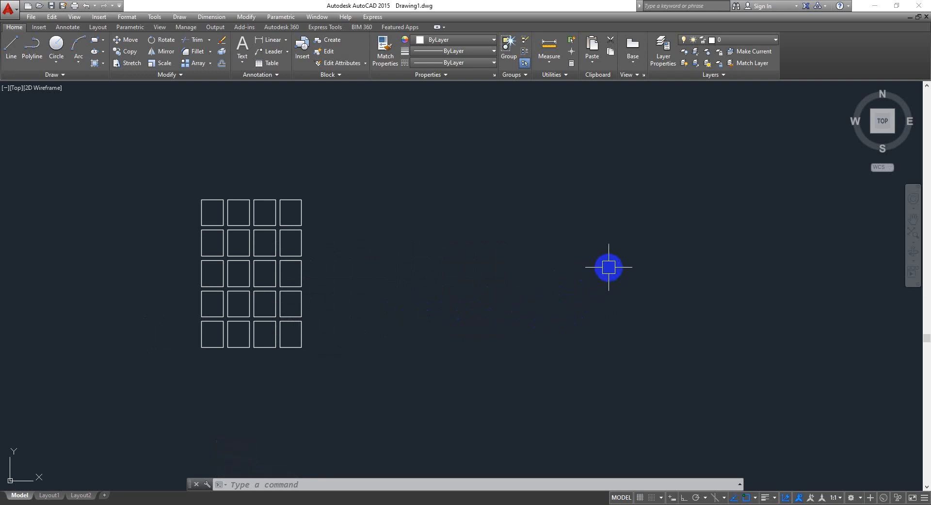
pyautogui.write('l')
pyautogui.press('Return')
pyautogui.click(558, 186)
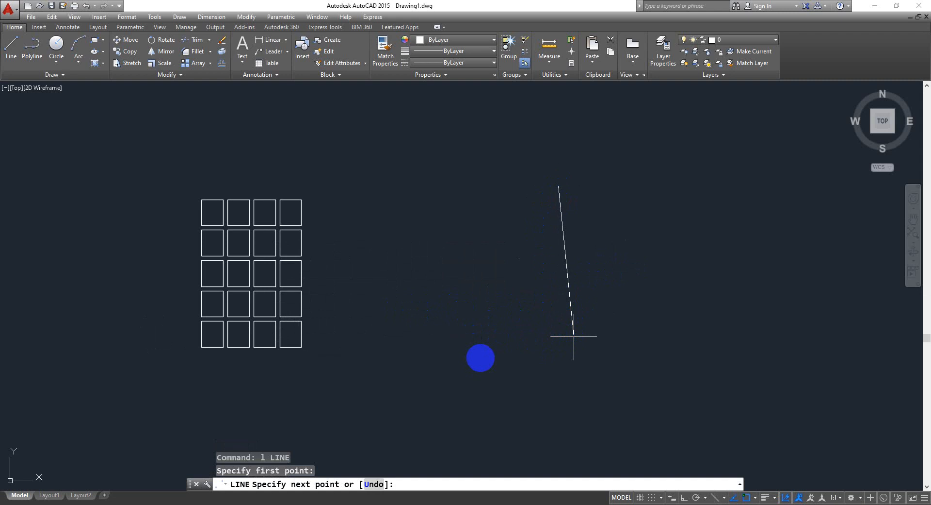
pyautogui.press('Escape')
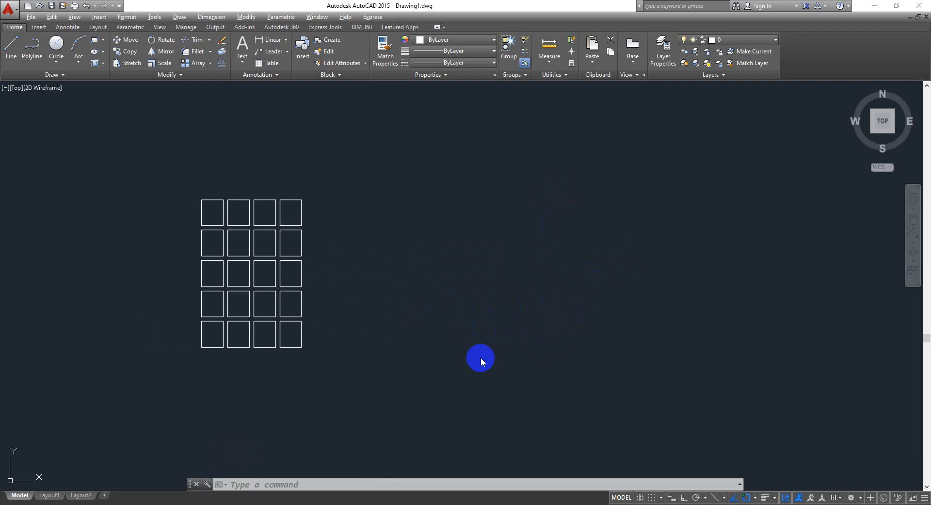
# Step: Switch to the Google Meet call to check on the class, and return to the AutoCAD drawing
pyautogui.hotkey('alt', 'Tab')
pyautogui.hotkey('alt', 'Tab')
pyautogui.hotkey('alt', 'Tab')
pyautogui.hotkey('alt', 'Tab')
pyautogui.hotkey('alt', 'Tab')
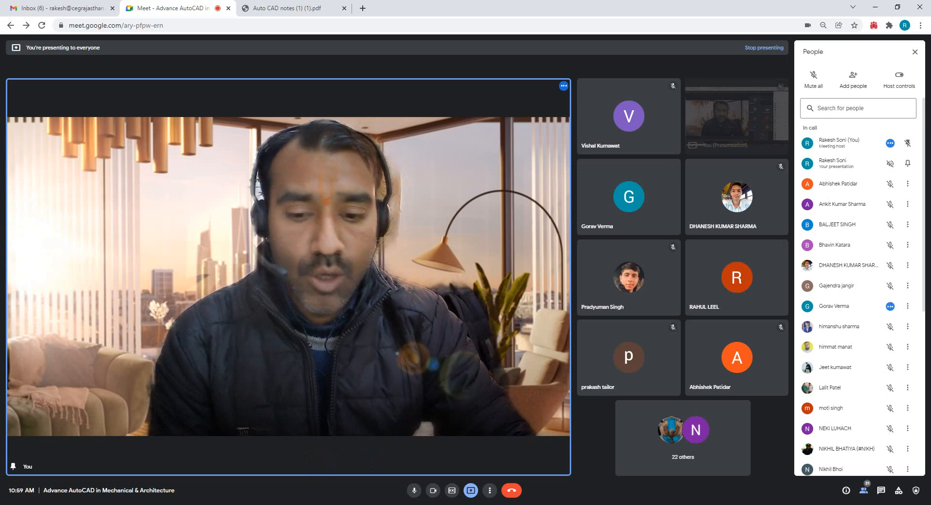
pyautogui.moveTo(345, 504)
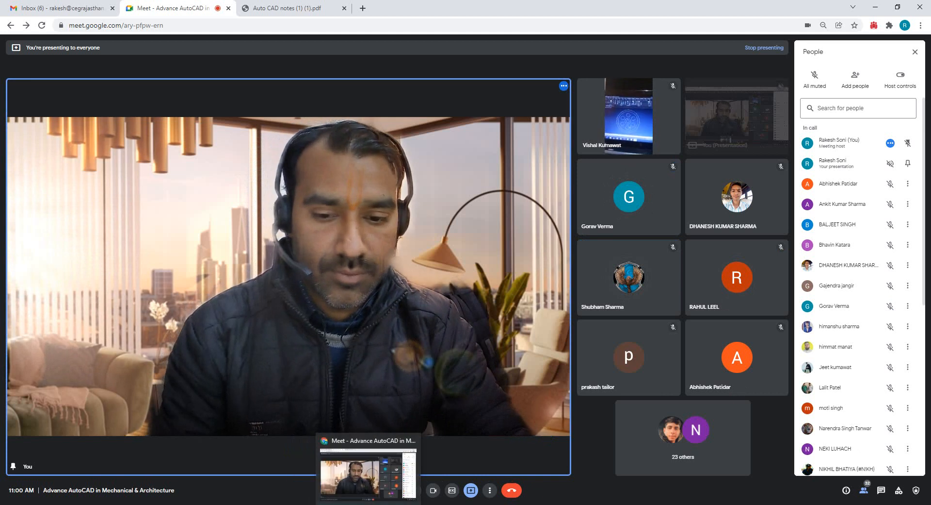
pyautogui.click(370, 504)
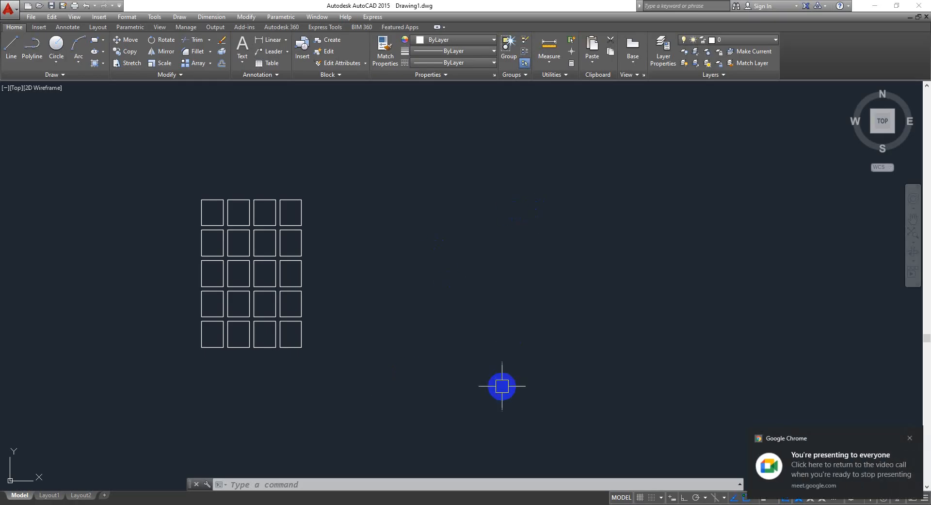
pyautogui.press('Escape')
pyautogui.write('l')
pyautogui.press('Return')
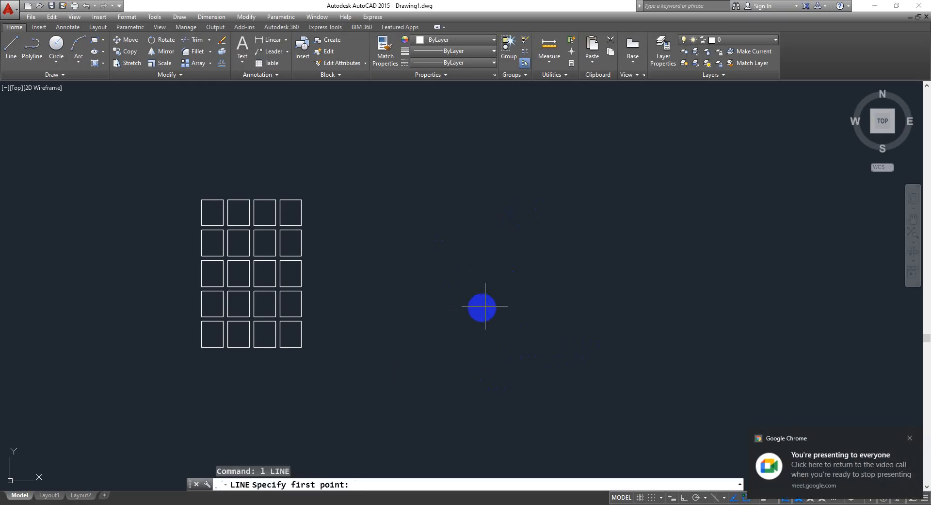
pyautogui.press('Escape')
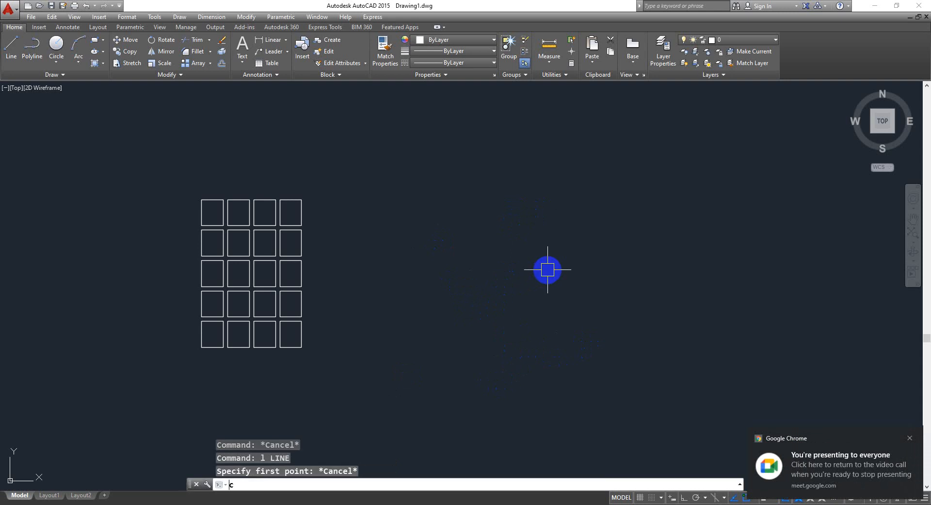
# Step: Draw a circle with a radius of about 34 in the empty area to the right of the rectangle grid
pyautogui.write('c')
pyautogui.press('Return')
pyautogui.click(540, 273)
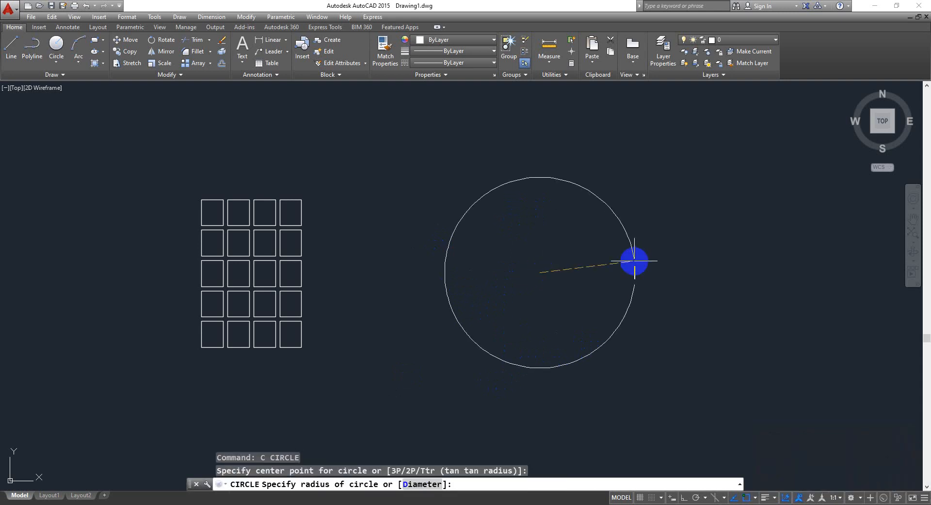
pyautogui.click(612, 264)
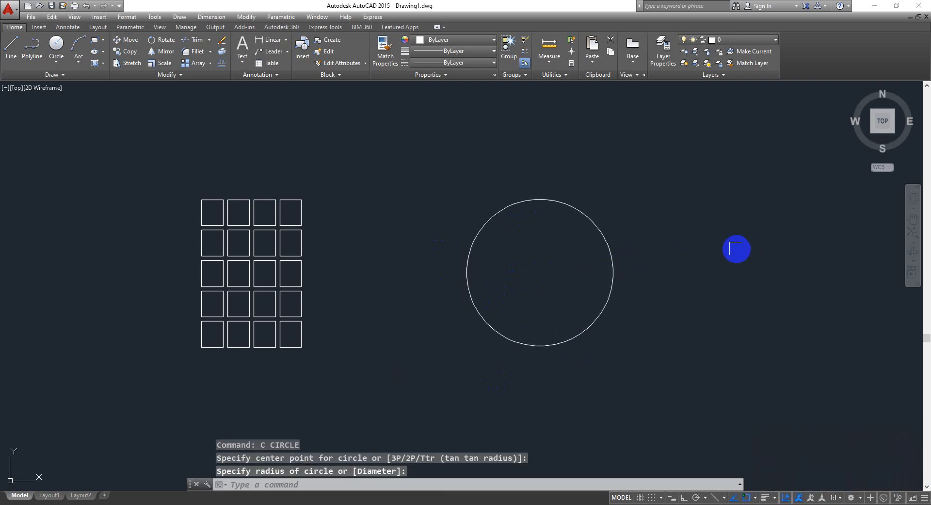
# Step: Draw a small circle with a radius of about 8, centred on the large circle's top quadrant
pyautogui.write('c')
pyautogui.press('Return')
pyautogui.click(540, 199)
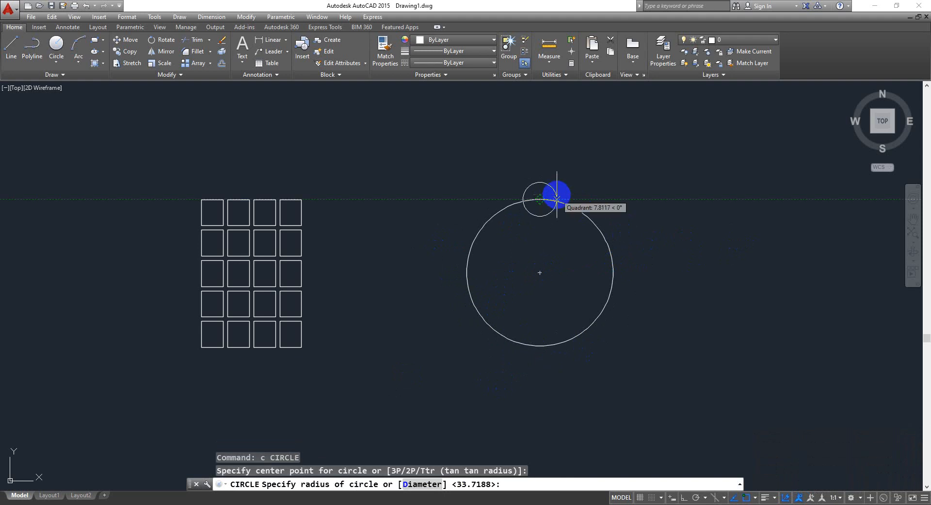
pyautogui.click(557, 198)
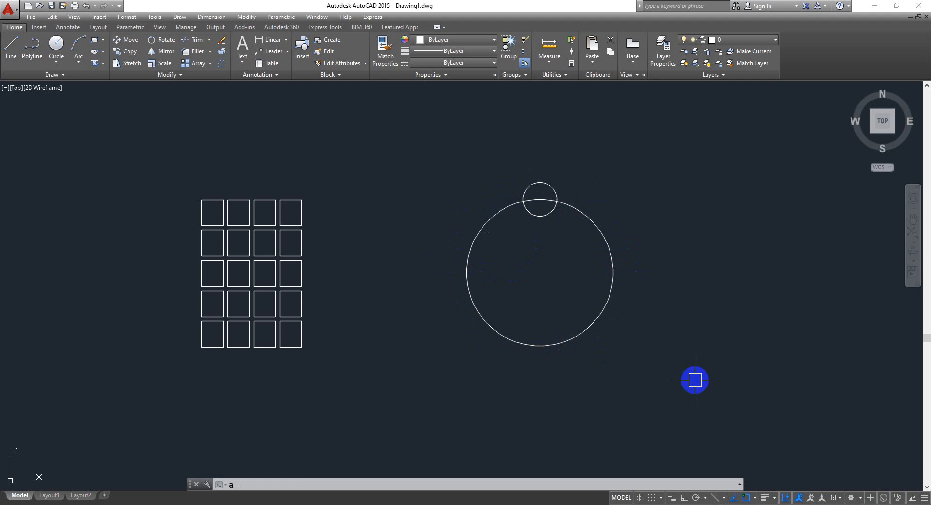
# Step: Create a polar array of the small circle around the large circle's centre
pyautogui.write('r')
pyautogui.press('Return')
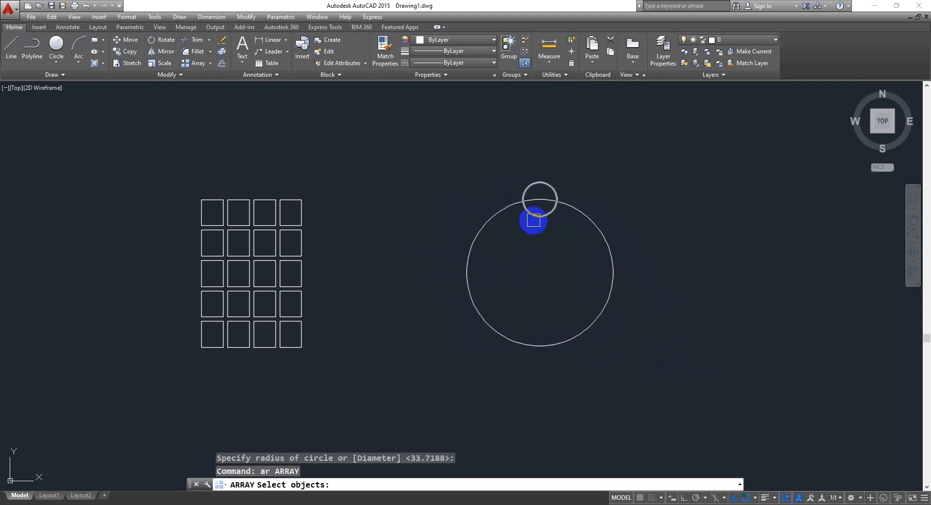
pyautogui.click(533, 220)
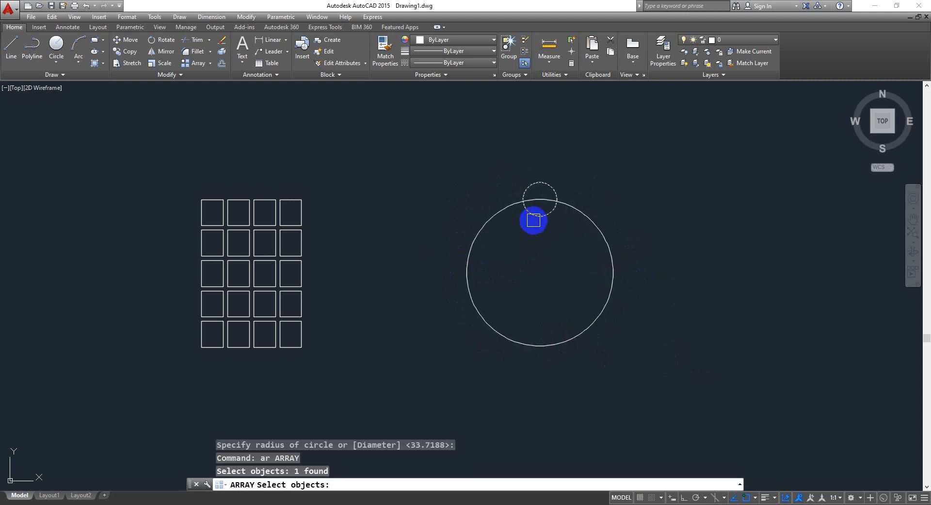
pyautogui.press('Return')
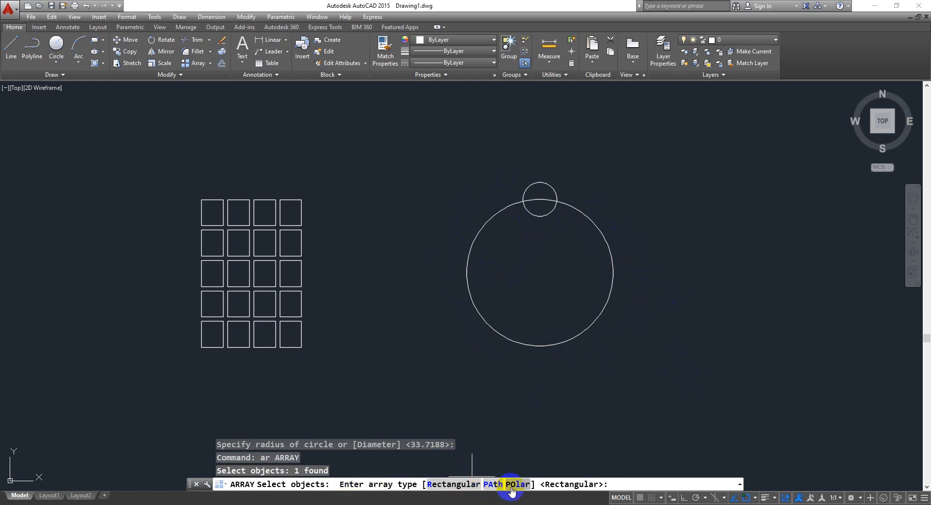
pyautogui.write('po')
pyautogui.press('Return')
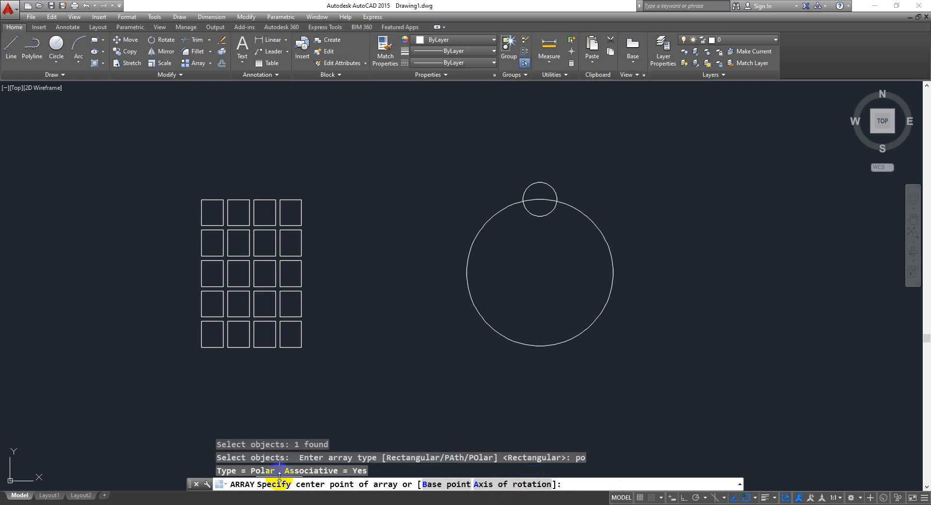
pyautogui.click(540, 273)
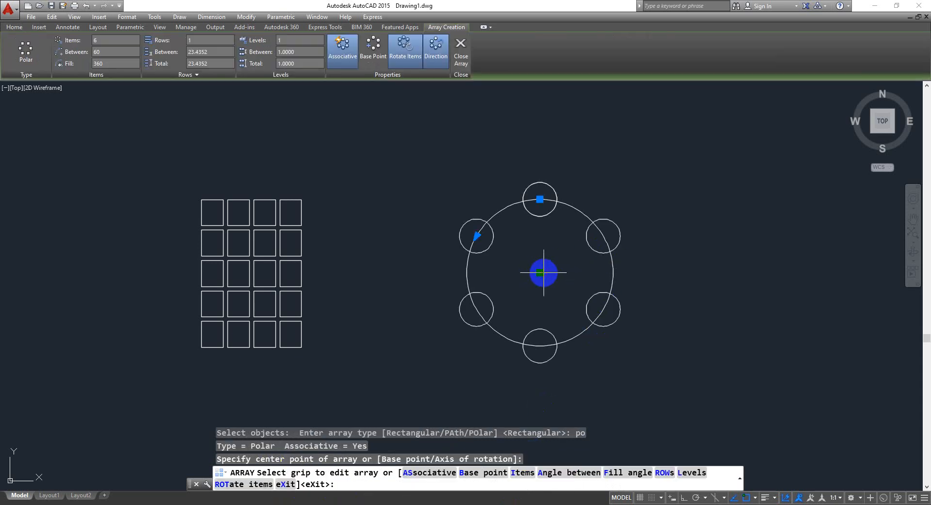
pyautogui.press('Escape')
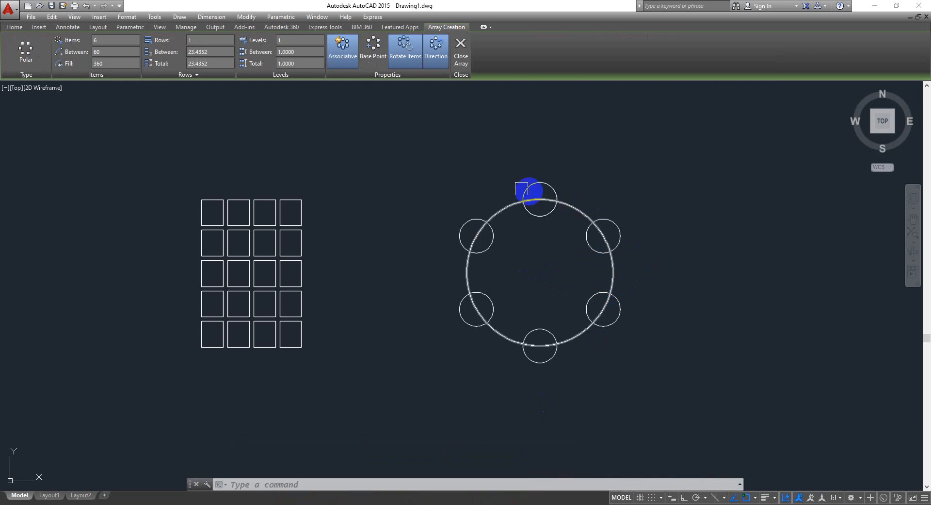
# Step: Select the polar array of circles and set its number of items to 8
pyautogui.click(473, 217)
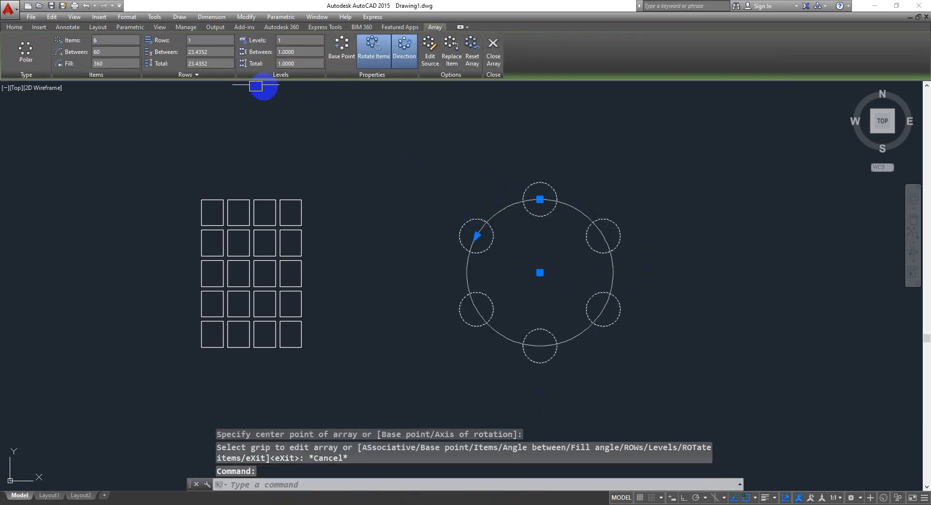
pyautogui.click(79, 40)
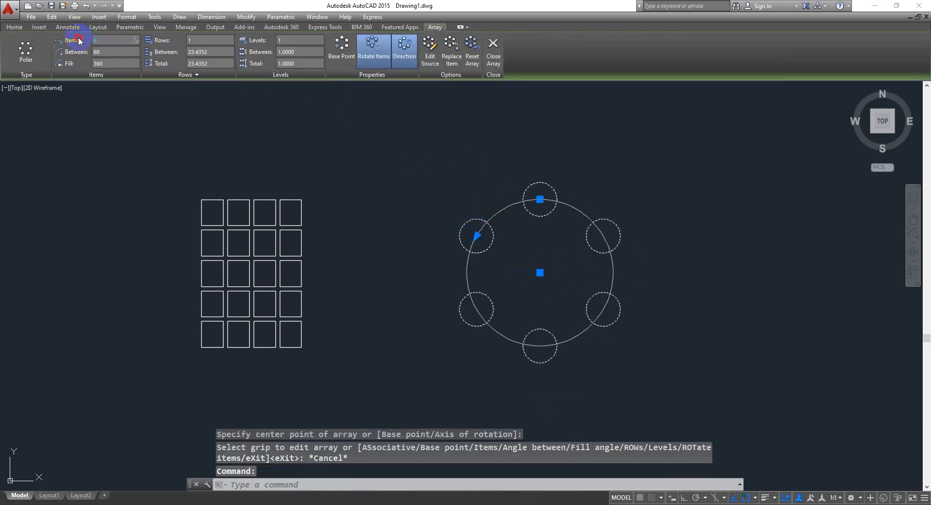
pyautogui.write('8')
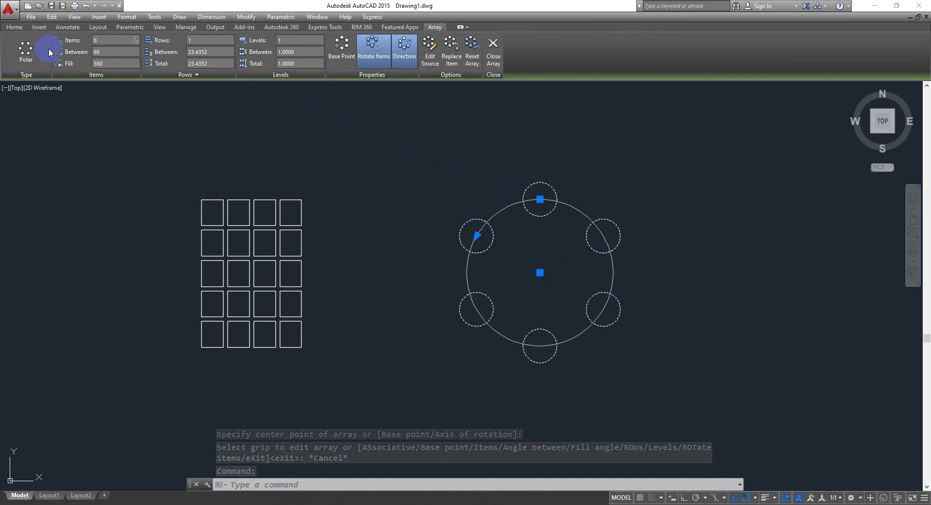
pyautogui.press('Return')
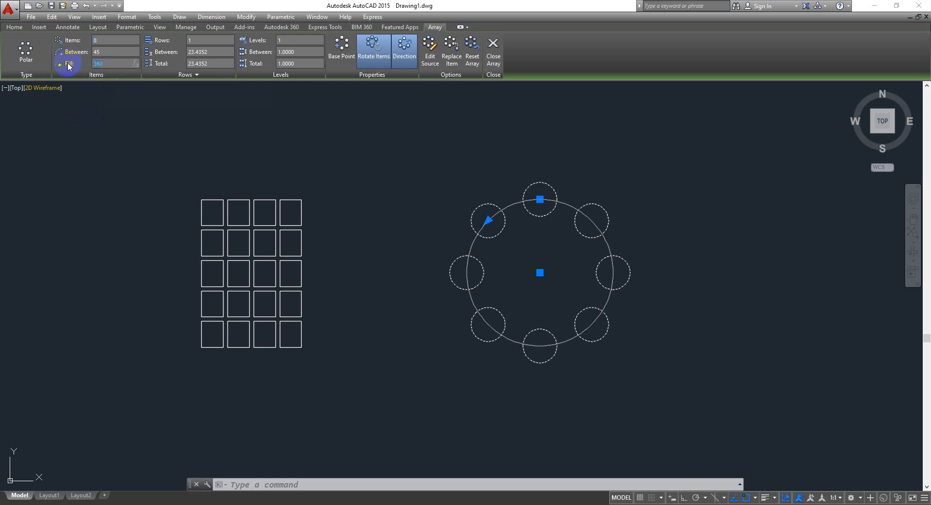
# Step: Try a half-circle and a 270-degree fill angle on the polar array, and set the fill back to 360 degrees
pyautogui.press('Return')
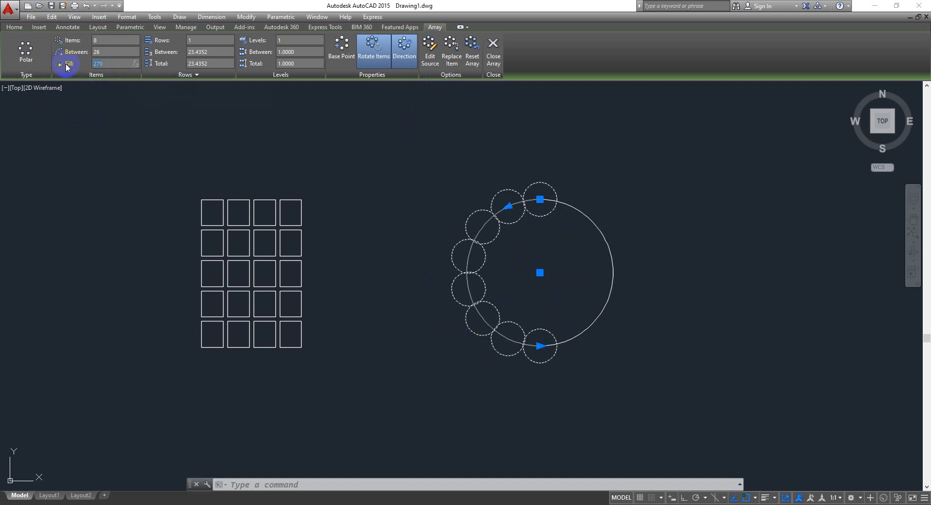
pyautogui.press('Return')
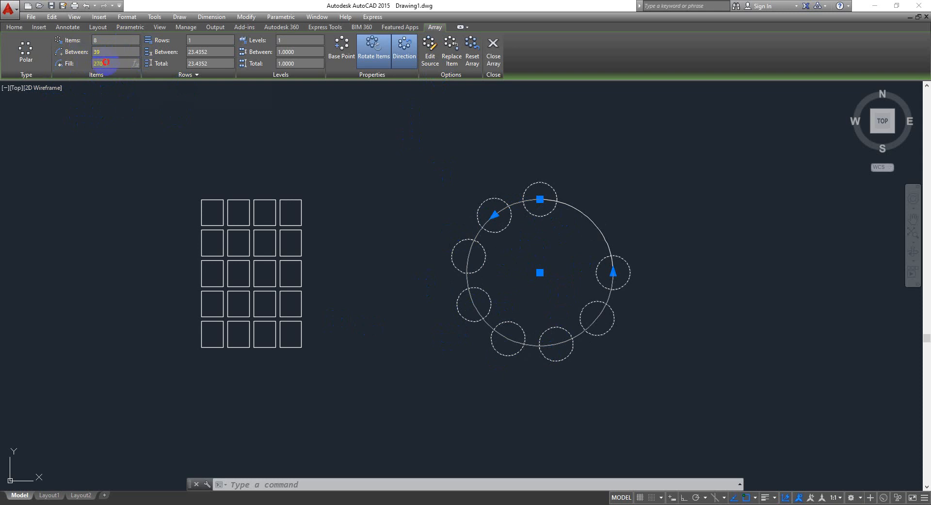
pyautogui.write('360')
pyautogui.press('Return')
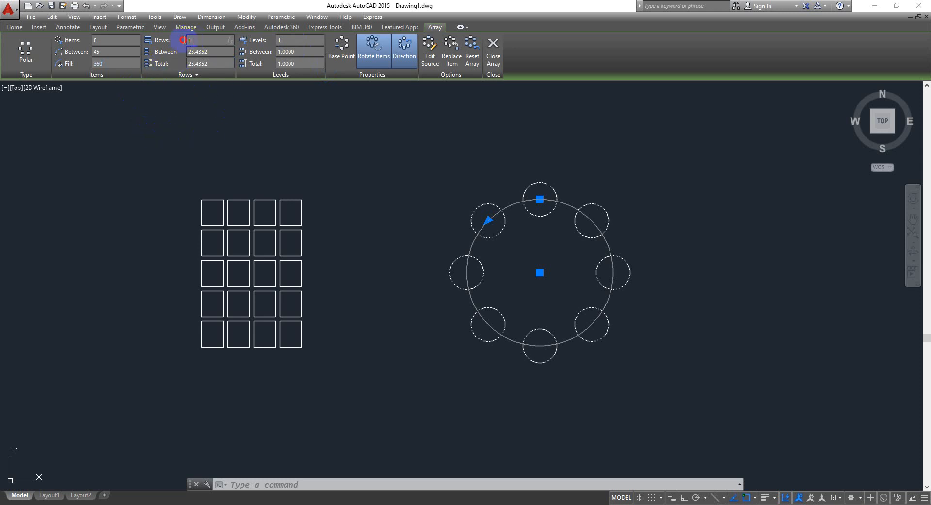
# Step: Try two rows in the polar array, set the row count to 3, and finish editing the array
pyautogui.press('Return')
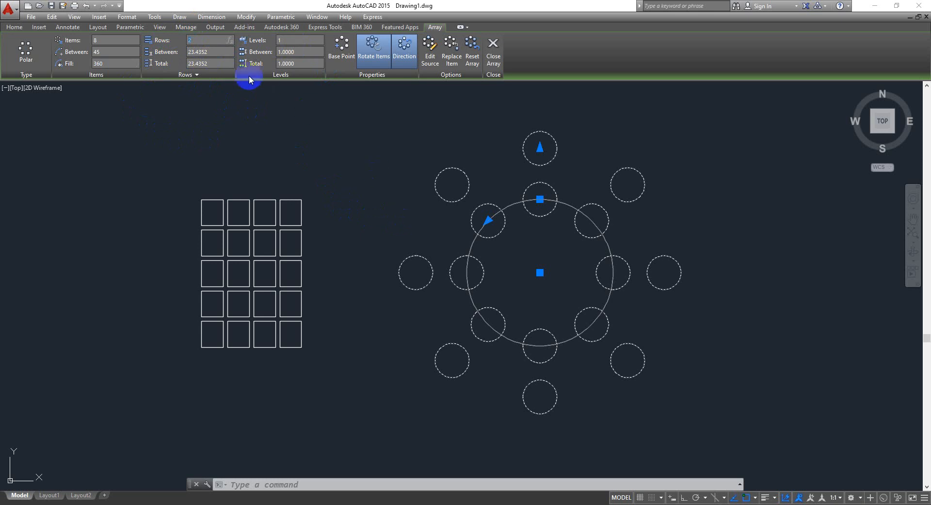
pyautogui.write('3')
pyautogui.press('Return')
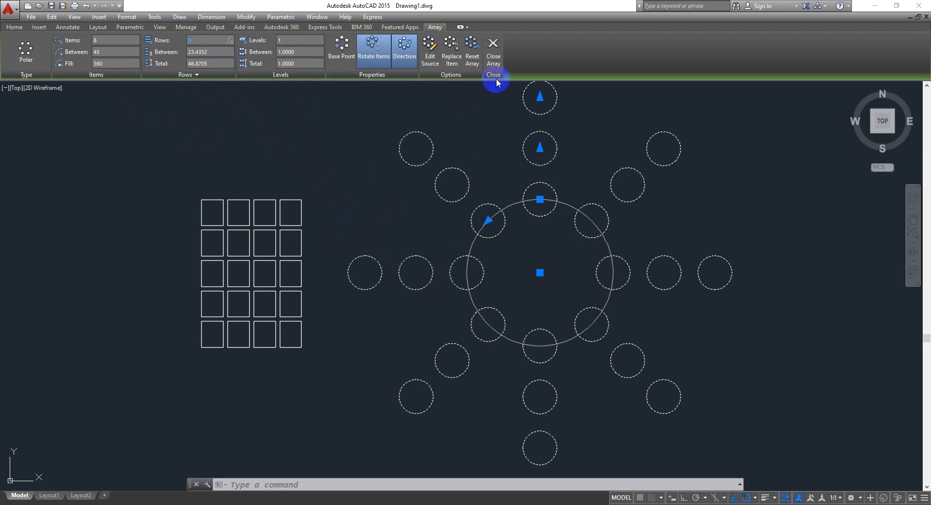
pyautogui.click(493, 51)
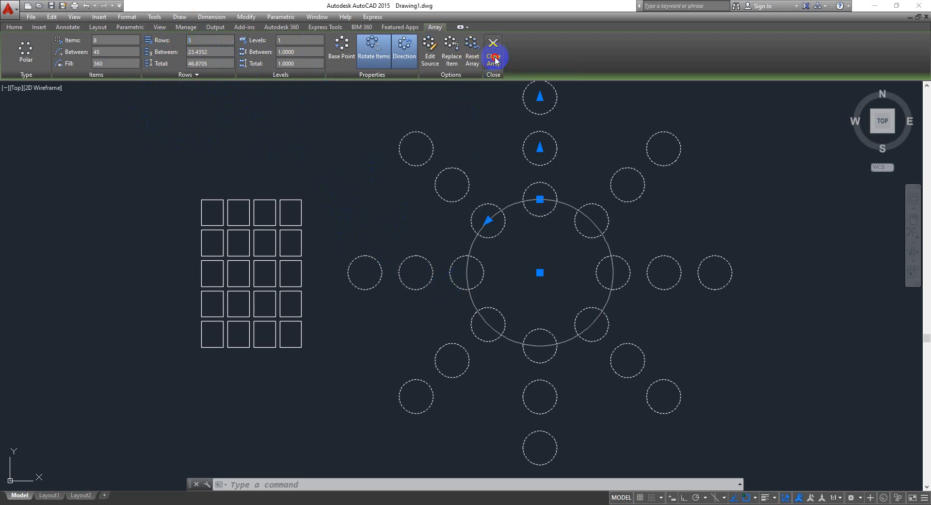
# Step: Explode the polar array into individual circles
pyautogui.scroll(-5, 677, 227)
pyautogui.click(661, 204)
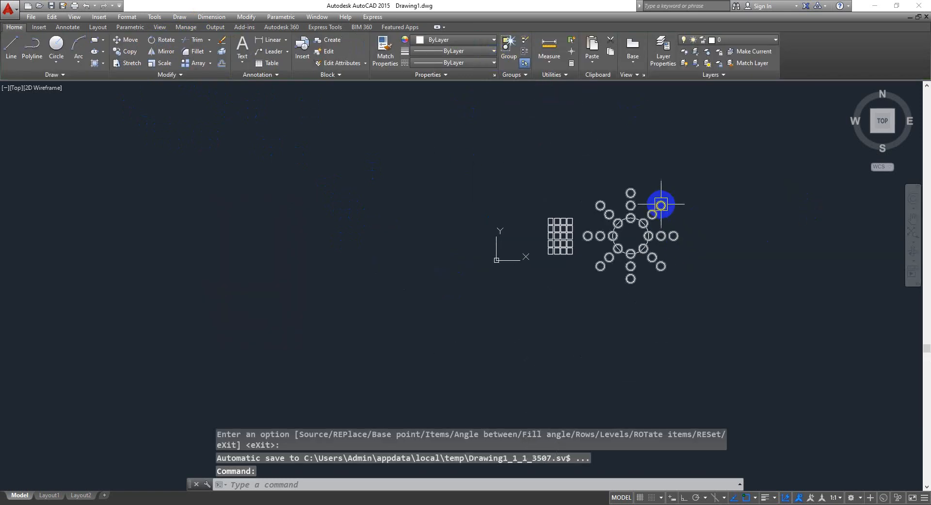
pyautogui.write('x')
pyautogui.press('Return')
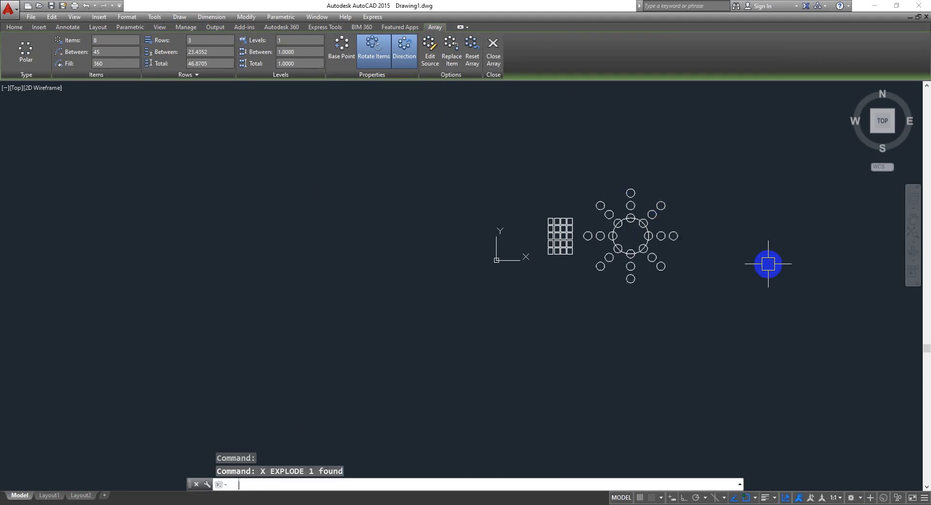
# Step: Select several of the small circles individually to check that they are separate objects, and clear the selection
pyautogui.click(675, 235)
pyautogui.click(656, 204)
pyautogui.click(608, 201)
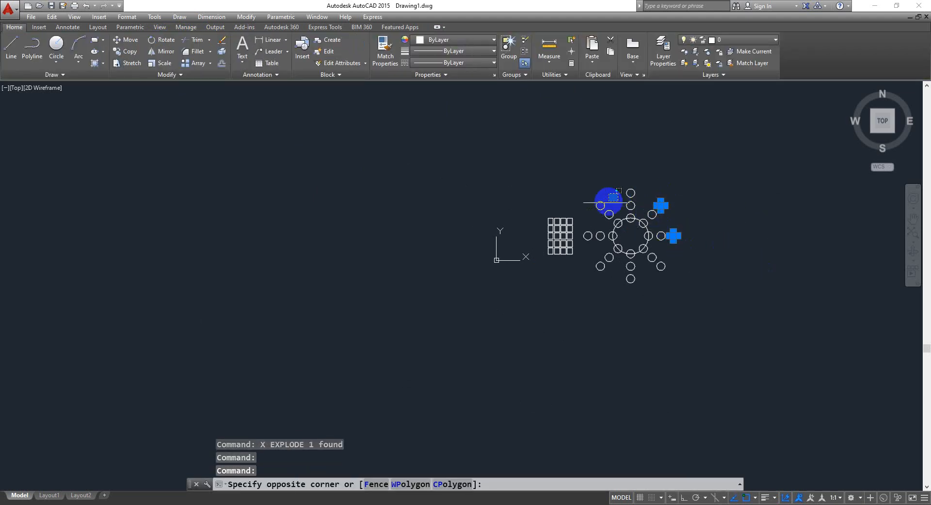
pyautogui.click(593, 210)
pyautogui.press('Escape')
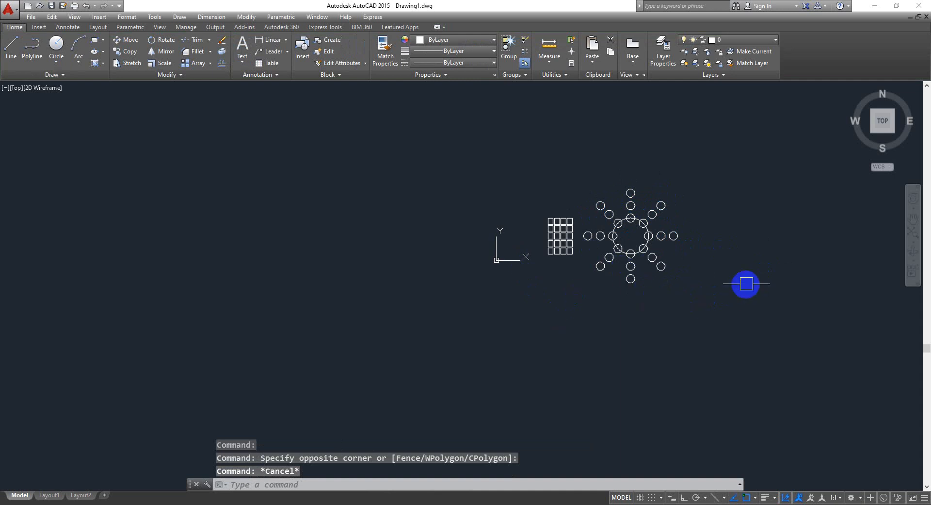
pyautogui.moveTo(746, 283); pyautogui.dragTo(427, 278, button='middle')
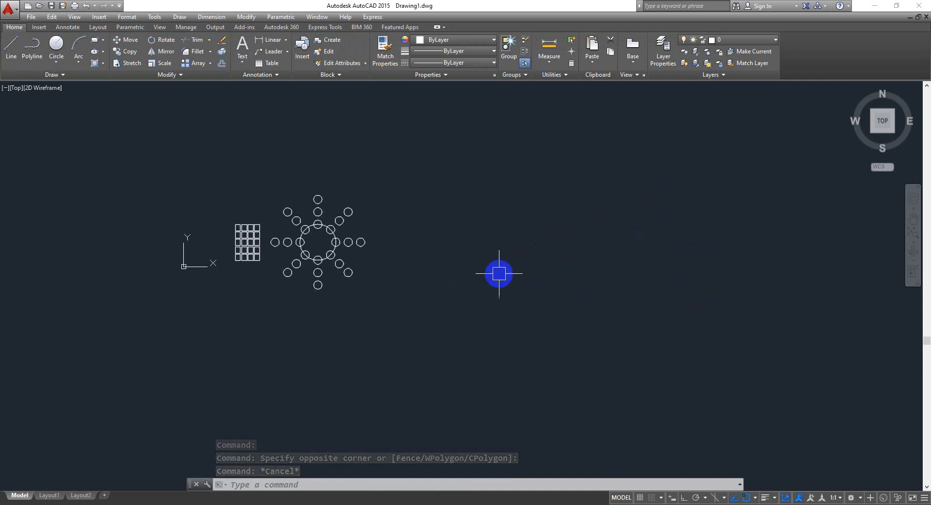
pyautogui.write('l')
pyautogui.press('Return')
pyautogui.click(465, 297)
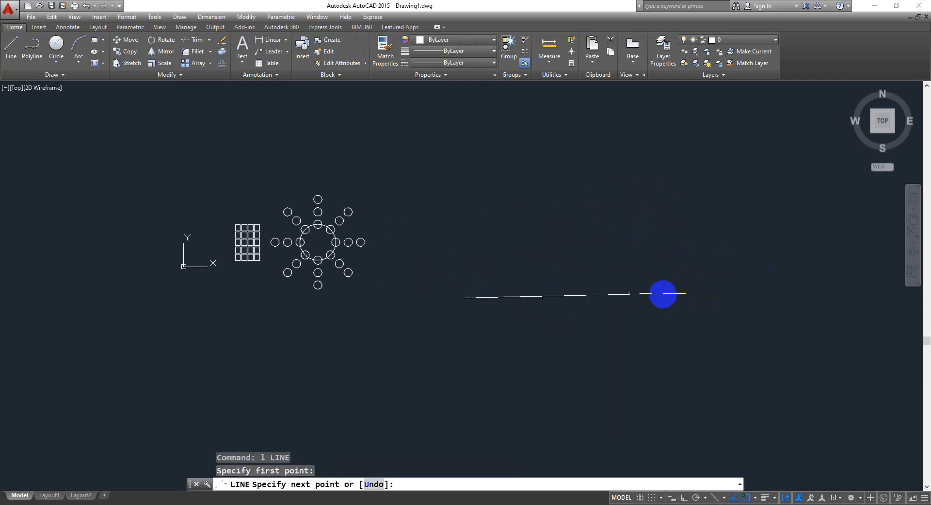
pyautogui.press('Escape')
# Step: Turn on Ortho mode and draw a long horizontal line in the empty area to the right of the circle pattern
pyautogui.press('F8')
pyautogui.write('l')
pyautogui.press('Return')
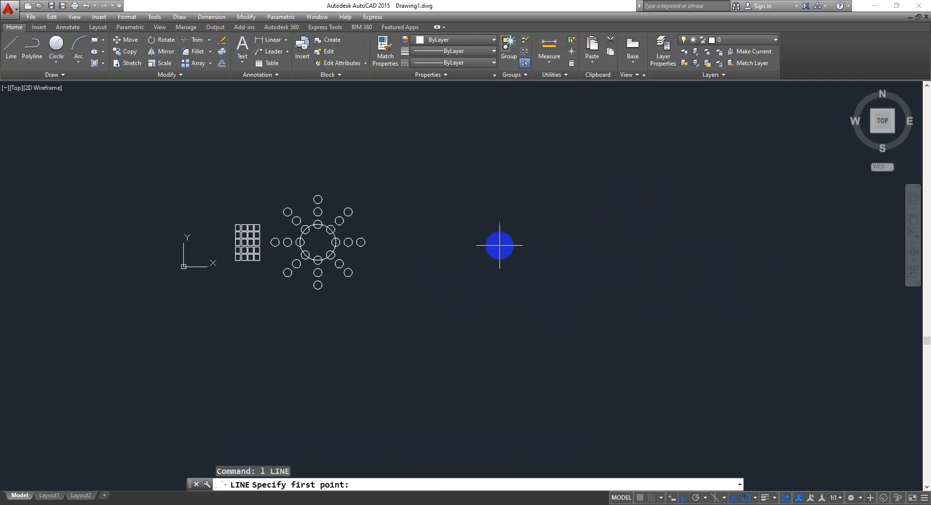
pyautogui.click(484, 250)
pyautogui.click(719, 250)
pyautogui.press('Return')
pyautogui.press('Return')
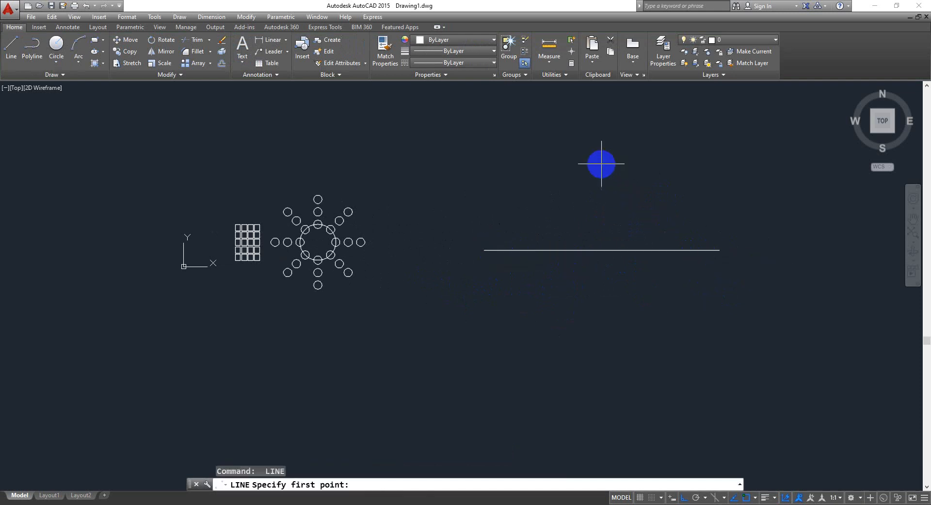
# Step: Draw a vertical line crossing the long horizontal line near its middle
pyautogui.click(591, 159)
pyautogui.click(591, 327)
pyautogui.press('Escape')
# Step: Draw a circle with a diameter of 150 centred on the intersection of the two lines
pyautogui.write('c')
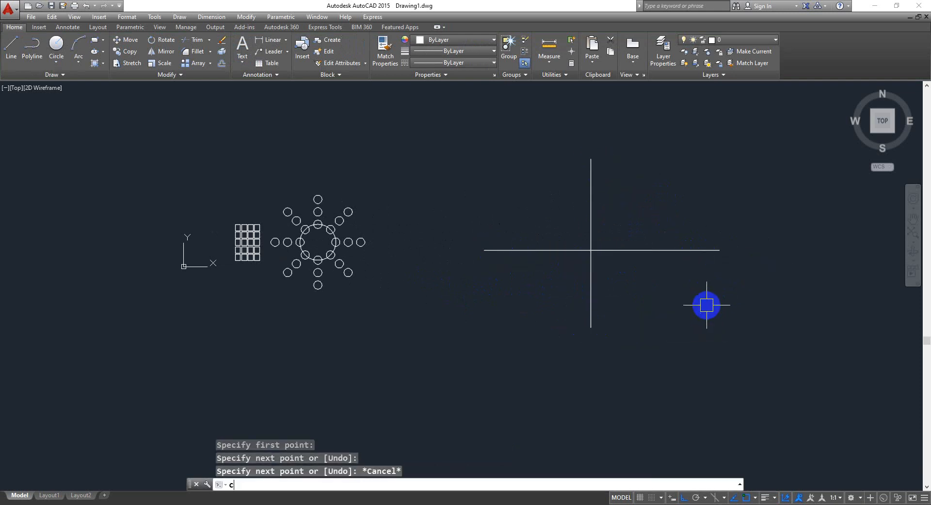
pyautogui.press('Return')
pyautogui.click(590, 250)
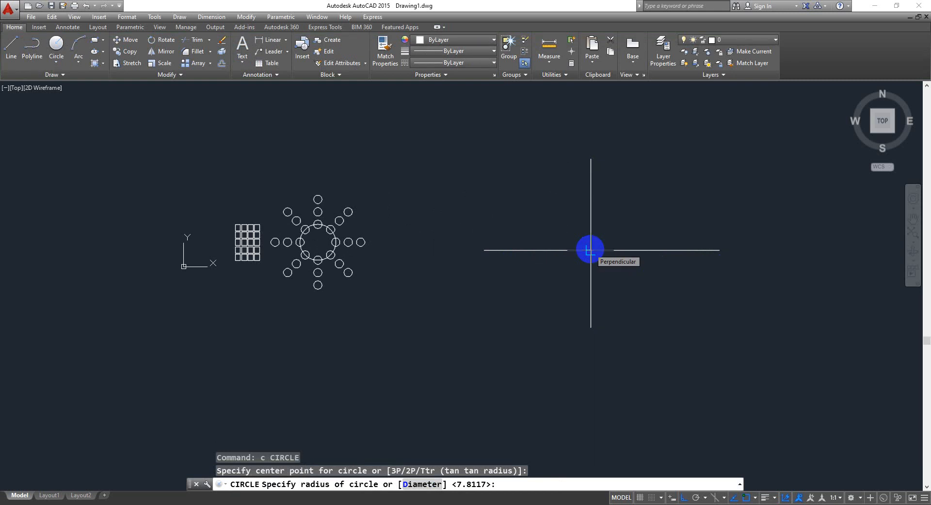
pyautogui.write('d')
pyautogui.press('Return')
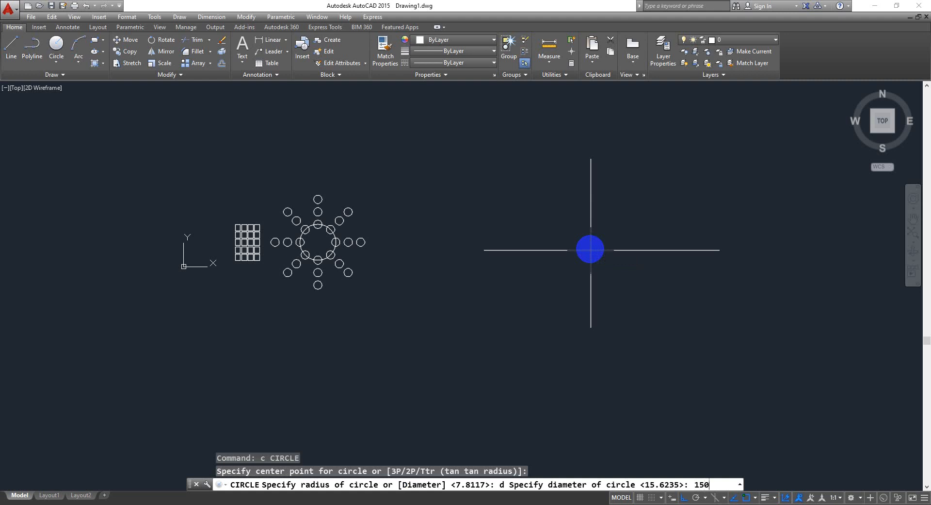
pyautogui.write('150')
pyautogui.press('Return')
pyautogui.scroll(6, 631, 256)
pyautogui.press('Escape')
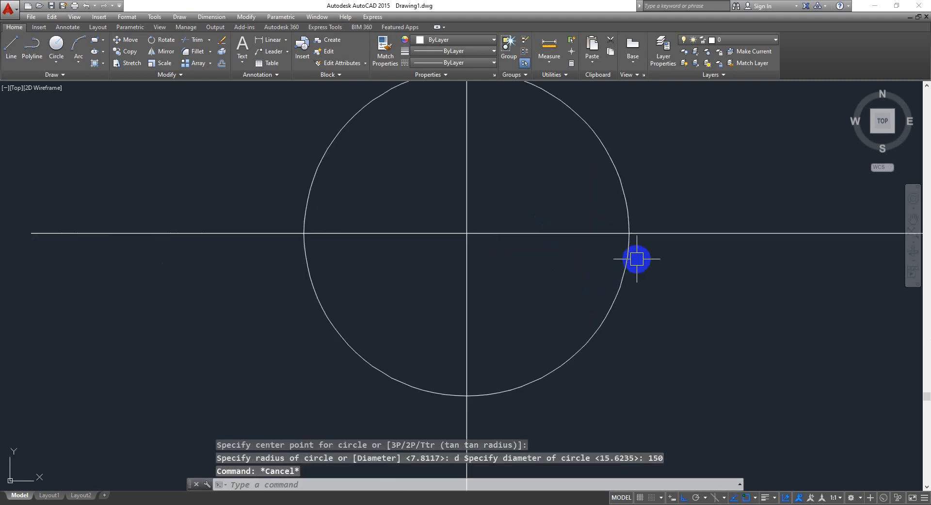
pyautogui.write('l')
pyautogui.press('Return')
pyautogui.click(466, 233)
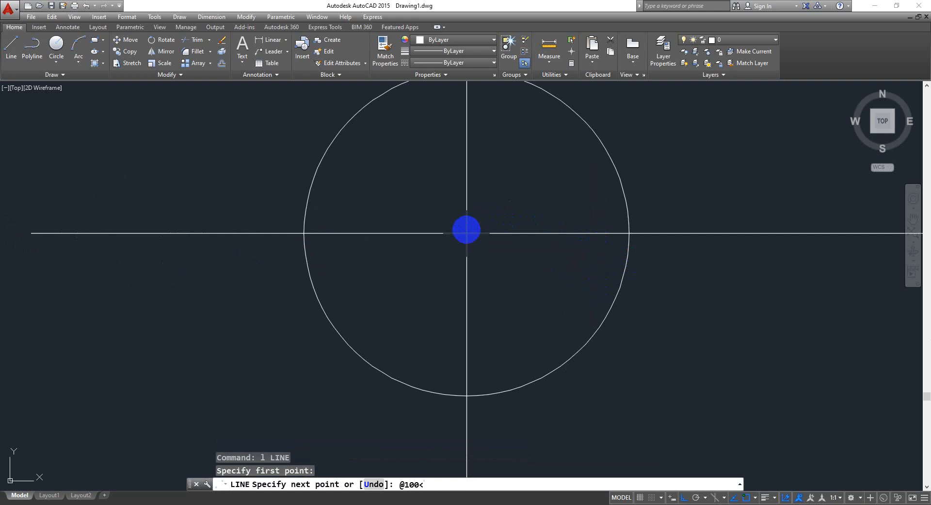
pyautogui.write('@100<15')
pyautogui.press('Return')
pyautogui.press('Escape')
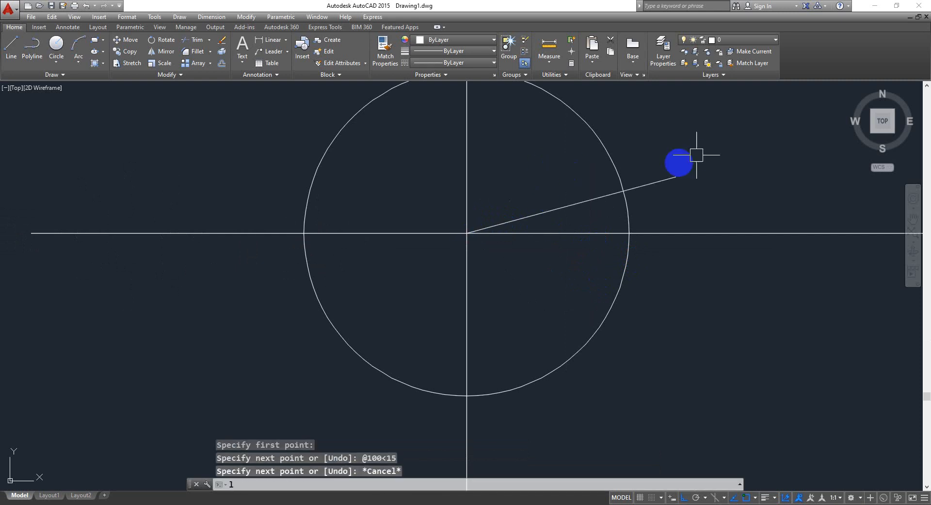
# Step: Draw a line from the circle's right quadrant perpendicular to the 15-degree line
pyautogui.write('l')
pyautogui.press('Return')
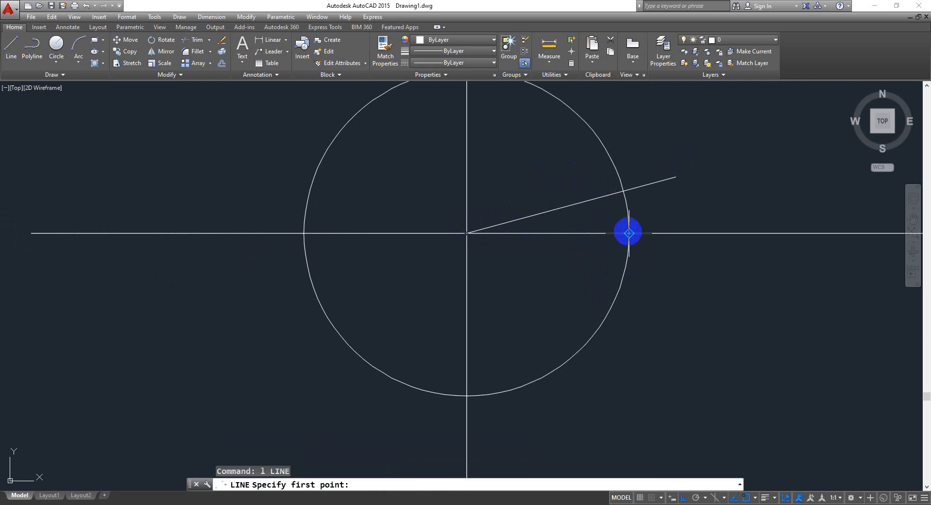
pyautogui.click(629, 232)
pyautogui.click(618, 193)
pyautogui.press('Escape')
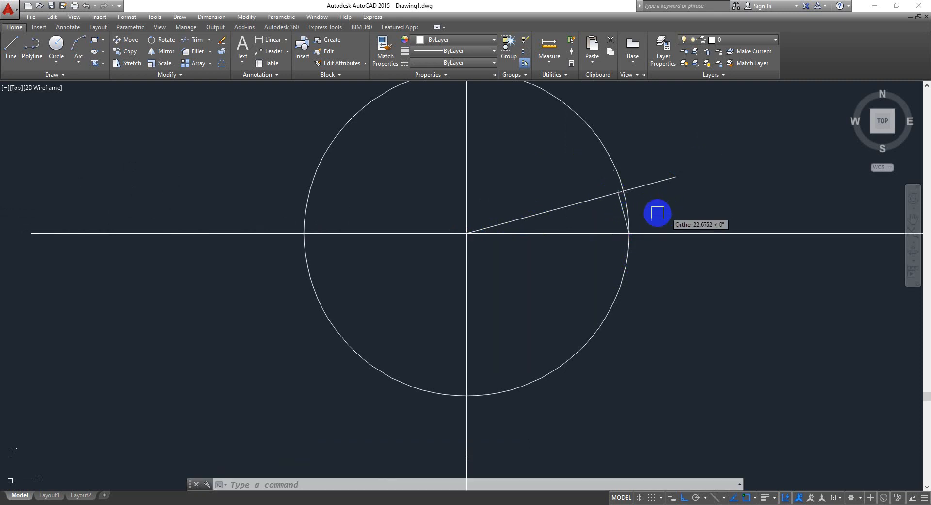
# Step: Trim the 15-degree line outside the circle and inside the perpendicular line, leaving only the short tooth edge
pyautogui.write('t')
pyautogui.click(645, 178)
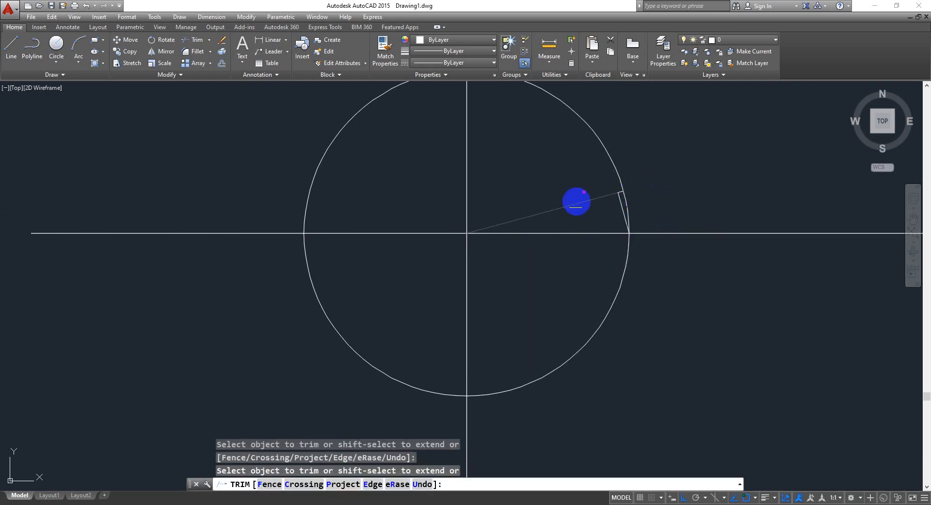
pyautogui.click(573, 201)
pyautogui.press('Escape')
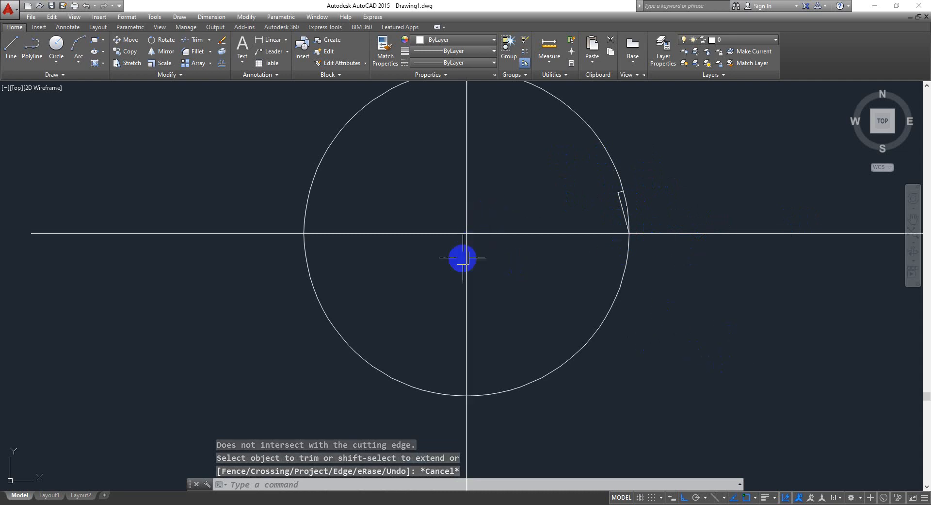
# Step: Create a polar array of the two tooth lines around the circle's centre
pyautogui.scroll(-2, 389, 296)
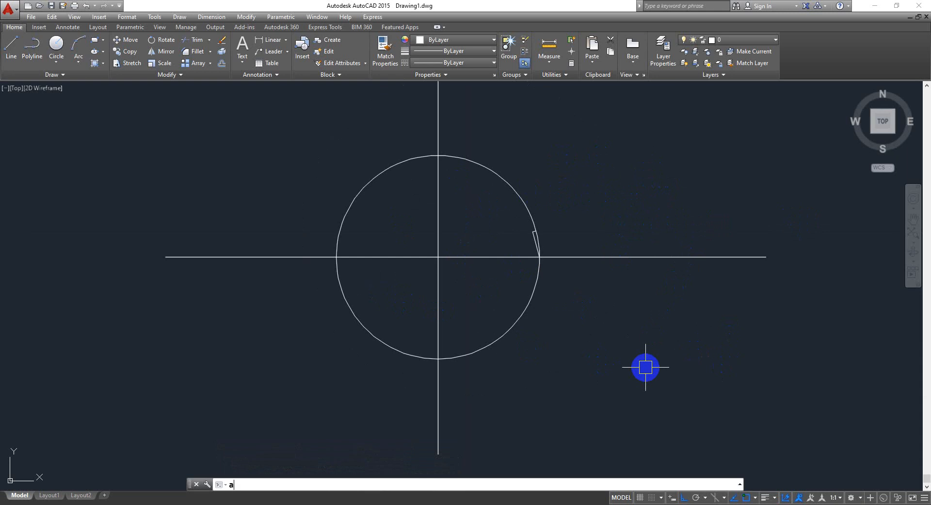
pyautogui.write('ar')
pyautogui.press('Return')
pyautogui.click(496, 213)
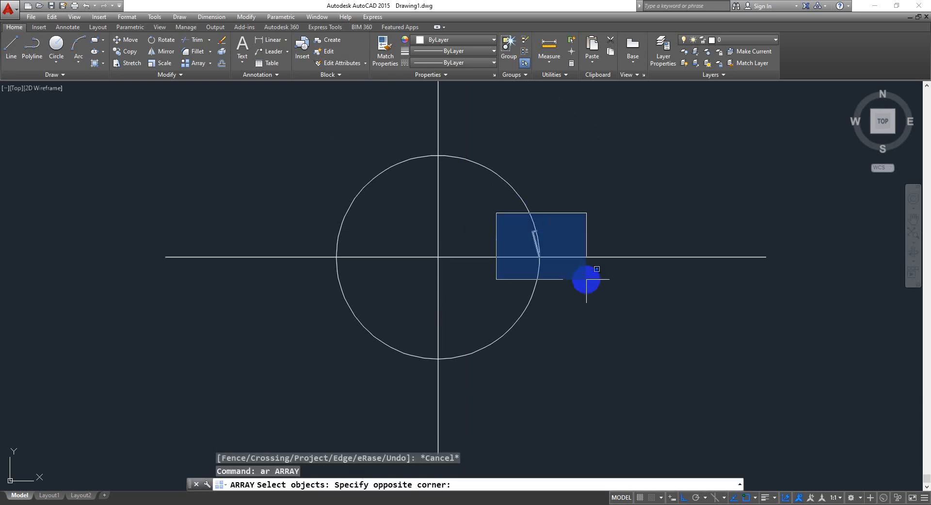
pyautogui.click(587, 280)
pyautogui.press('Return')
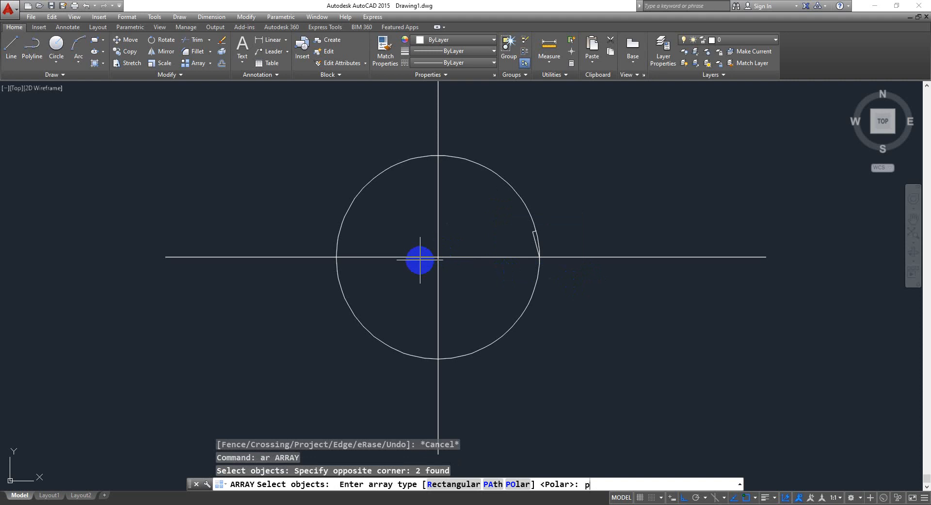
pyautogui.press('Return')
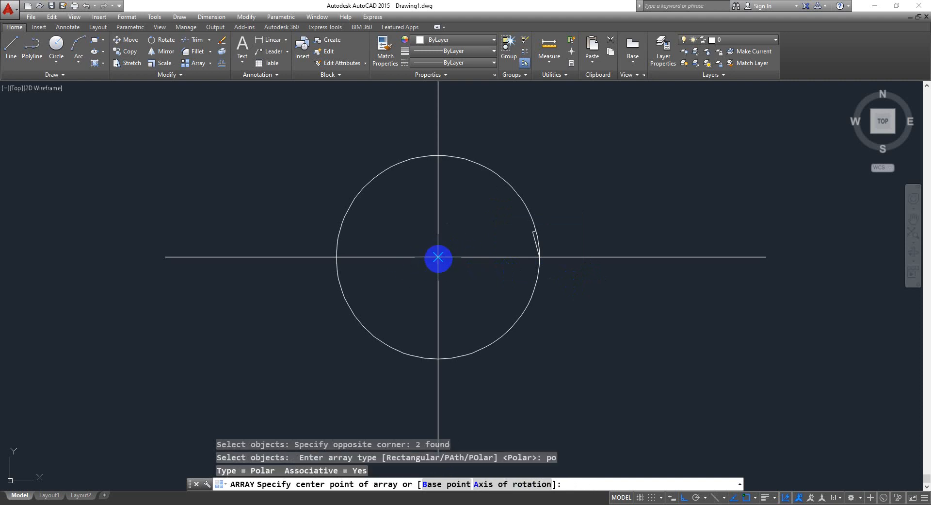
pyautogui.click(438, 257)
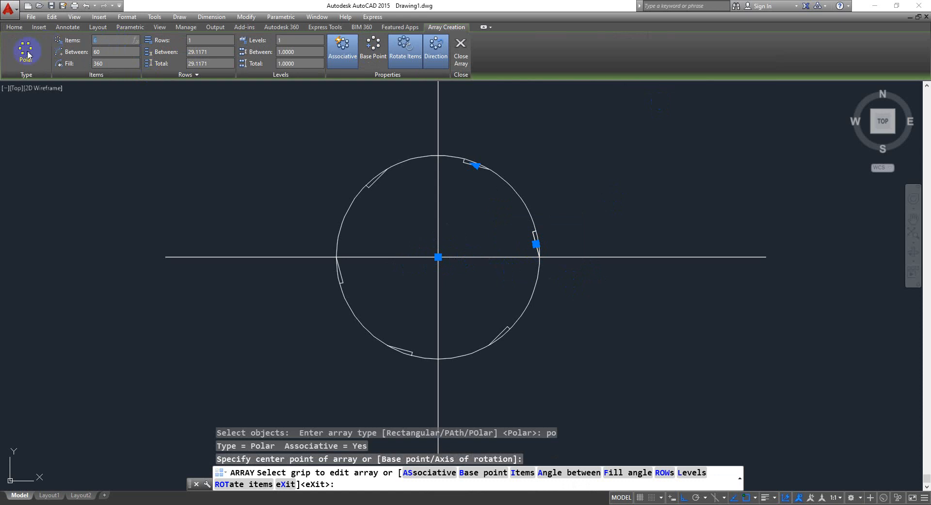
# Step: Set the polar array to 24 items and finish the array
pyautogui.write('24')
pyautogui.press('Return')
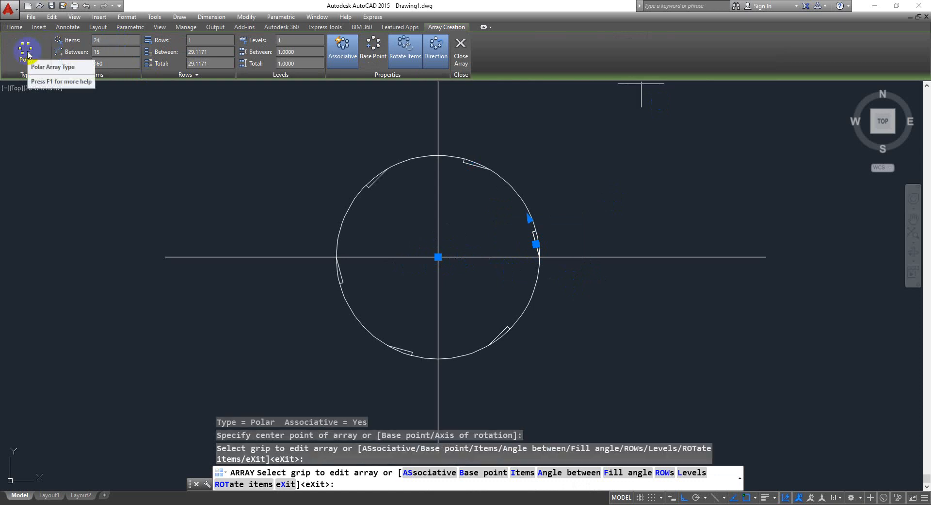
pyautogui.click(130, 53)
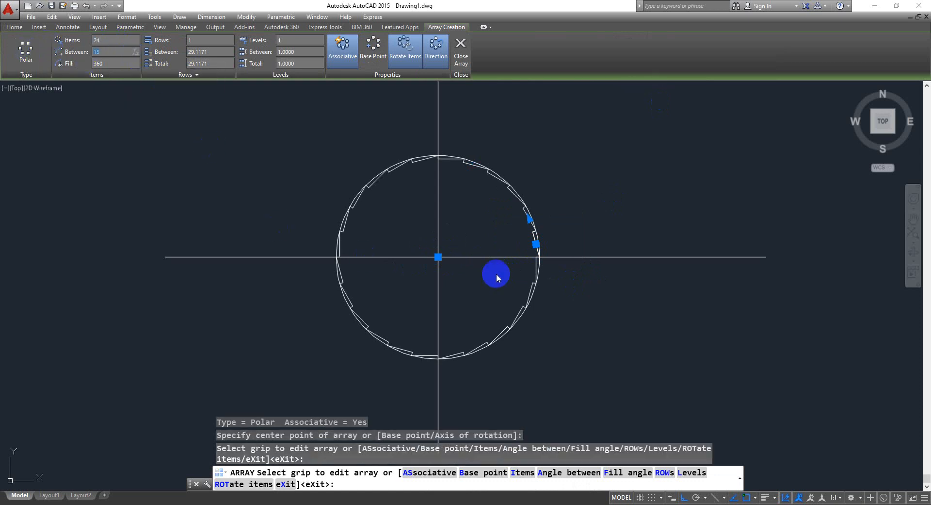
pyautogui.press('Escape')
pyautogui.press('Escape')
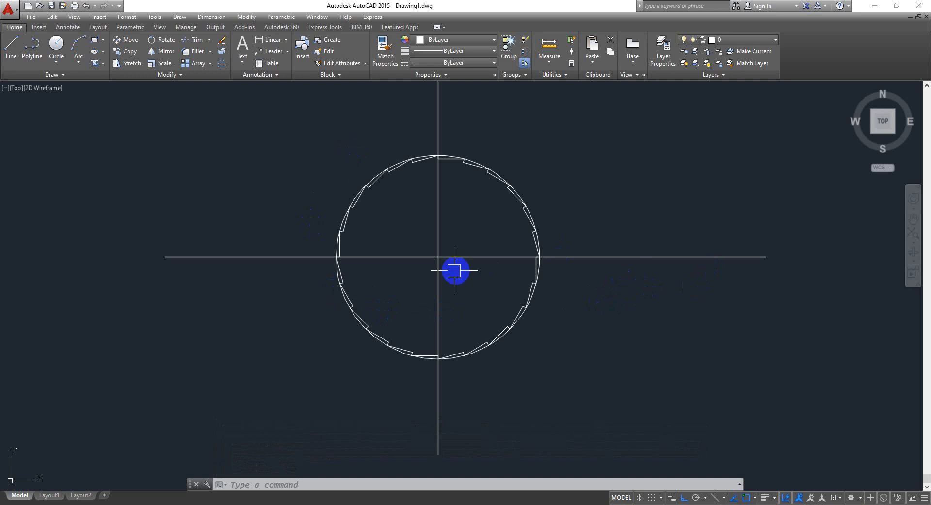
# Step: Erase the two crossing centre lines and the 150-diameter circle, leaving only the arrayed teeth
pyautogui.click(458, 235)
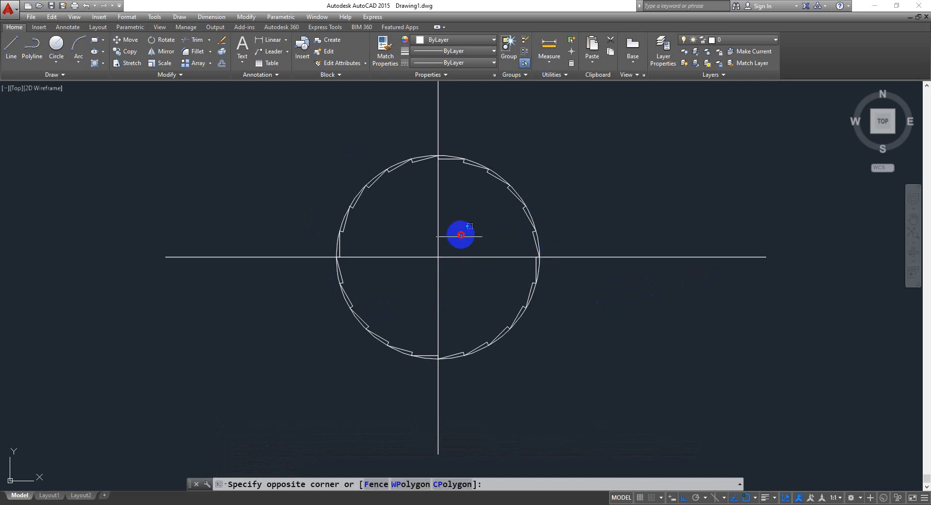
pyautogui.click(439, 274)
pyautogui.press('Delete')
pyautogui.scroll(4, 518, 189)
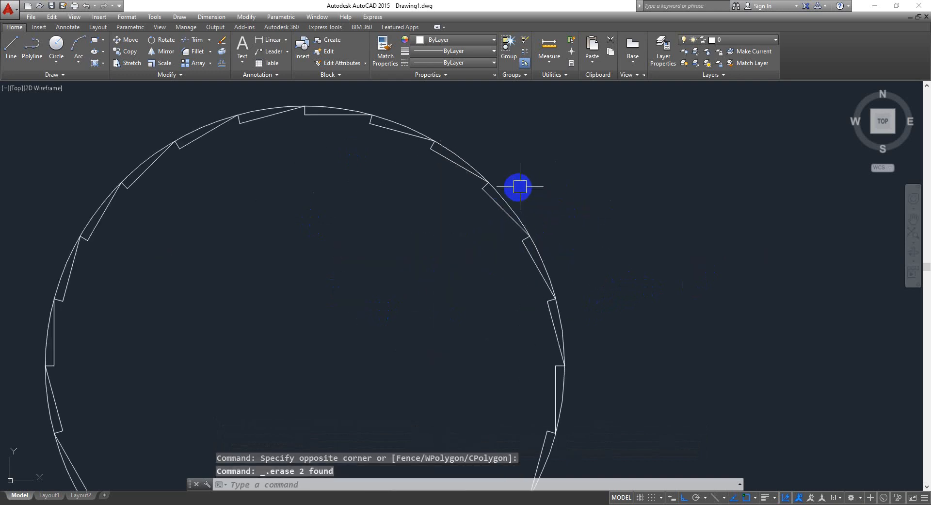
pyautogui.click(506, 195)
pyautogui.press('Delete')
pyautogui.scroll(-6, 640, 209)
pyautogui.scroll(1, 601, 179)
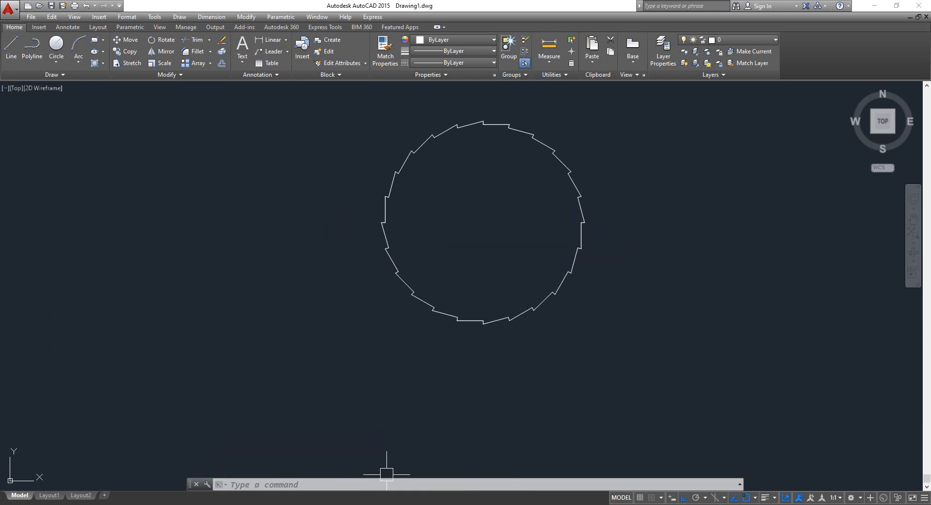
pyautogui.scroll(-5, 453, 256)
pyautogui.click(553, 177)
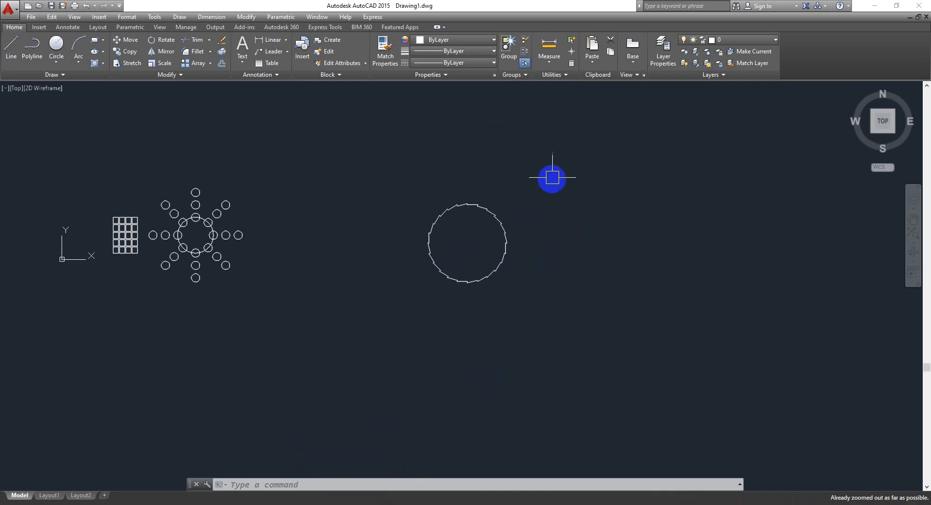
pyautogui.click(642, 274)
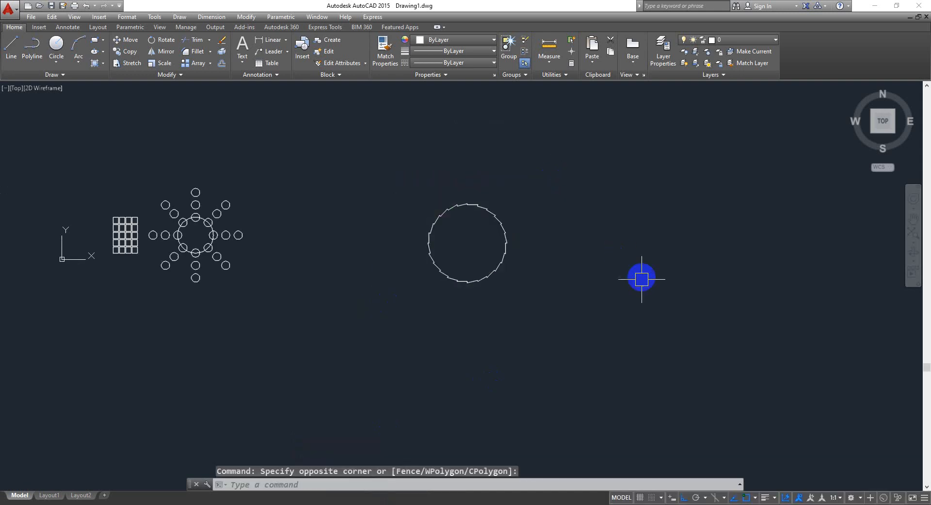
pyautogui.moveTo(503, 271); pyautogui.dragTo(416, 281, button='middle')
pyautogui.press('Escape')
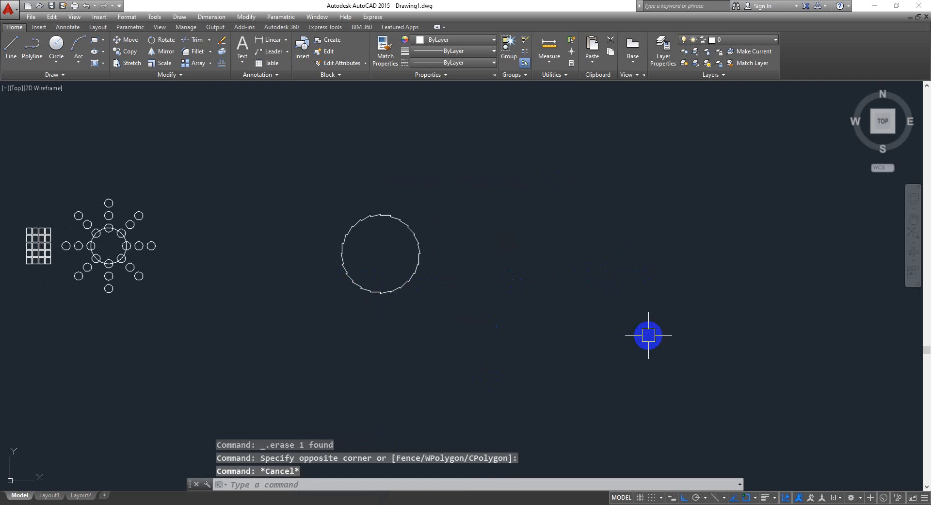
pyautogui.press('Escape')
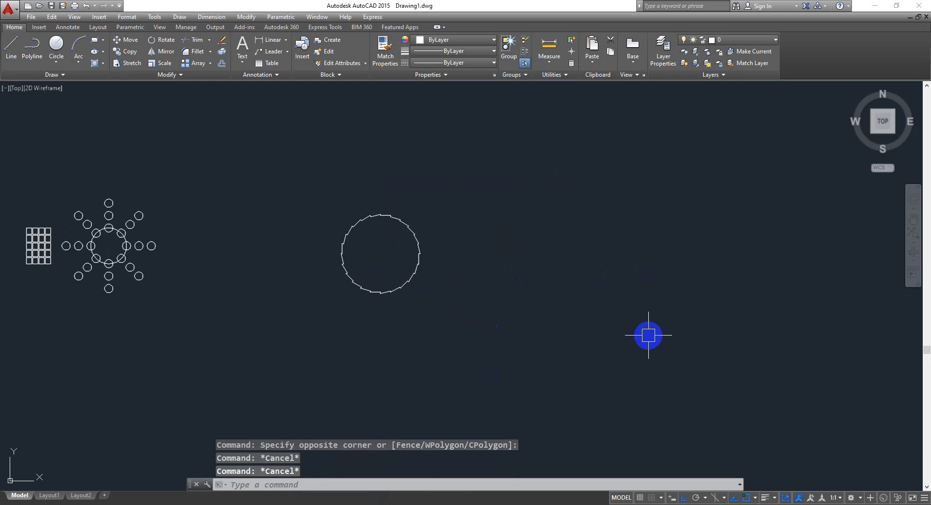
pyautogui.write('spl')
pyautogui.press('Return')
pyautogui.click(488, 270)
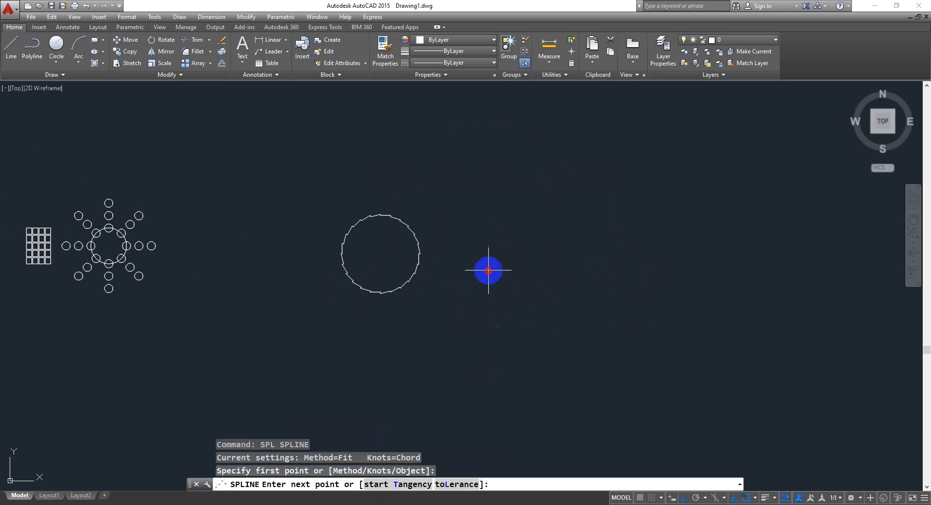
pyautogui.press('Escape')
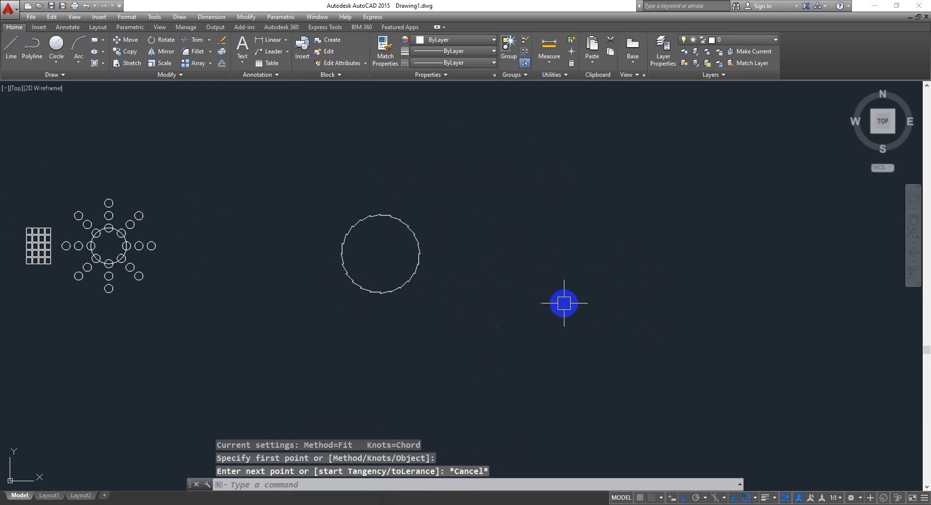
# Step: Turn off Ortho mode and draw a wavy six-point spline in the empty area to the right of the toothed ring
pyautogui.press('F8')
pyautogui.write('spl')
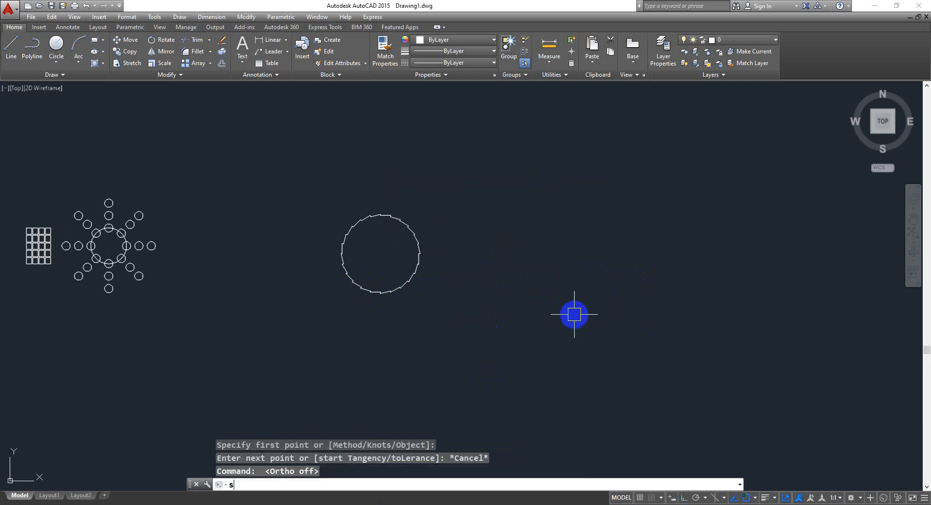
pyautogui.press('Return')
pyautogui.click(468, 253)
pyautogui.click(539, 297)
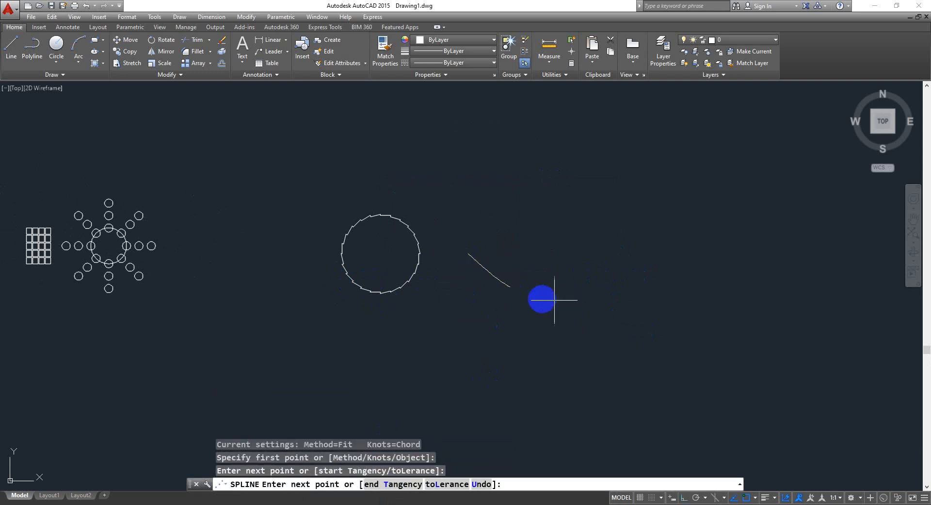
pyautogui.click(610, 303)
pyautogui.click(671, 272)
pyautogui.click(738, 238)
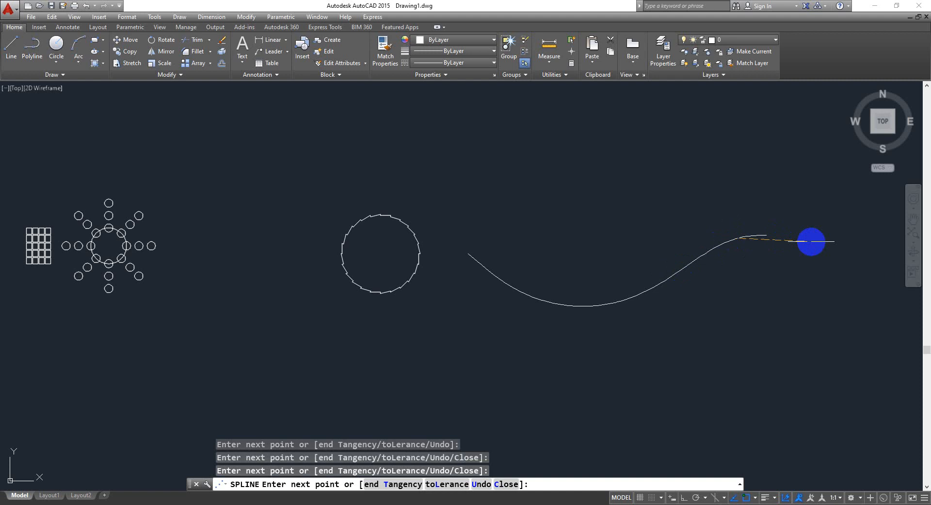
pyautogui.click(835, 244)
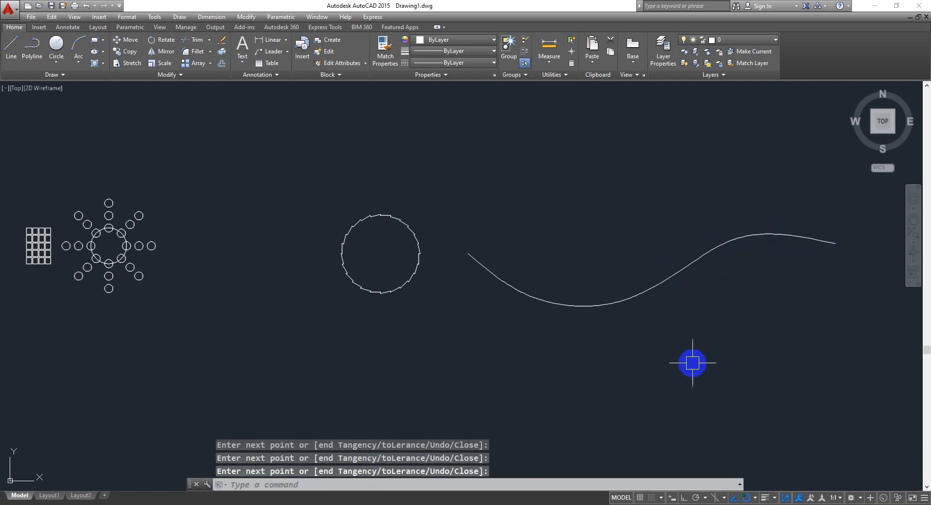
pyautogui.press('Escape')
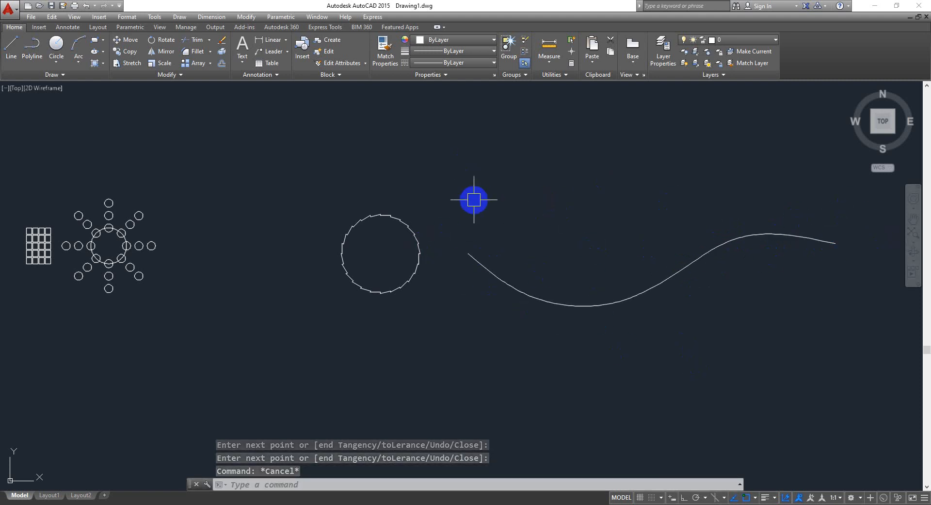
# Step: Draw a three-point arc bulging upward from a point on the spline near its left end
pyautogui.write('a')
pyautogui.press('Return')
pyautogui.scroll(5, 466, 255)
pyautogui.click(422, 226)
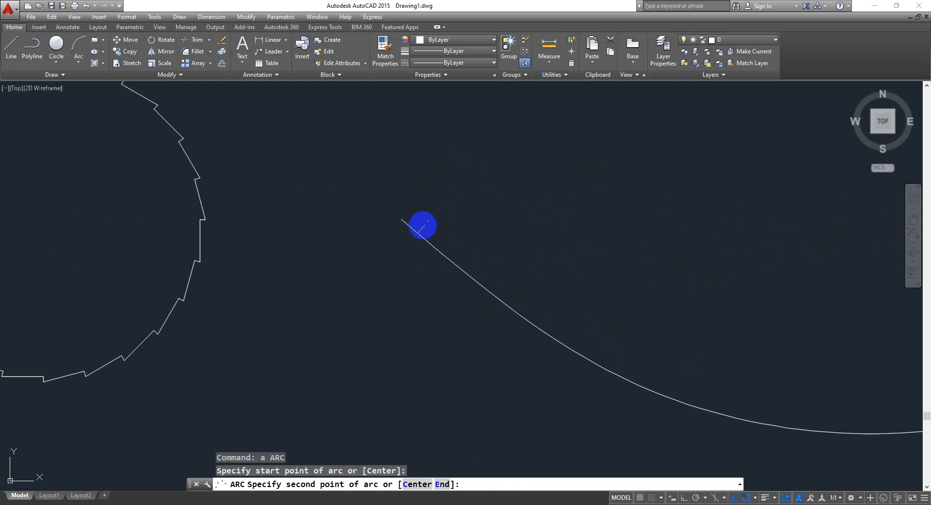
pyautogui.click(438, 216)
pyautogui.click(500, 212)
# Step: Draw a second three-point arc bulging downward between the first arc's endpoints to close a leaf shape
pyautogui.press('Return')
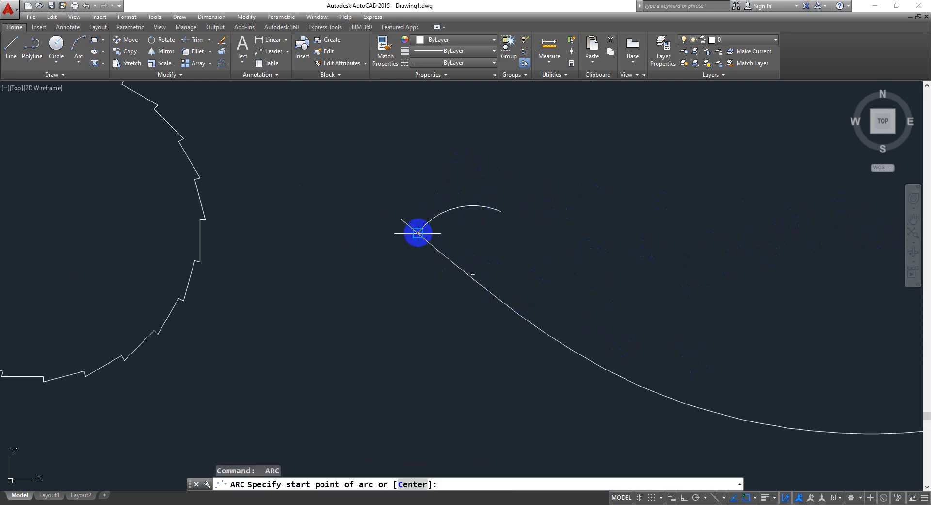
pyautogui.click(418, 232)
pyautogui.click(465, 233)
pyautogui.click(500, 212)
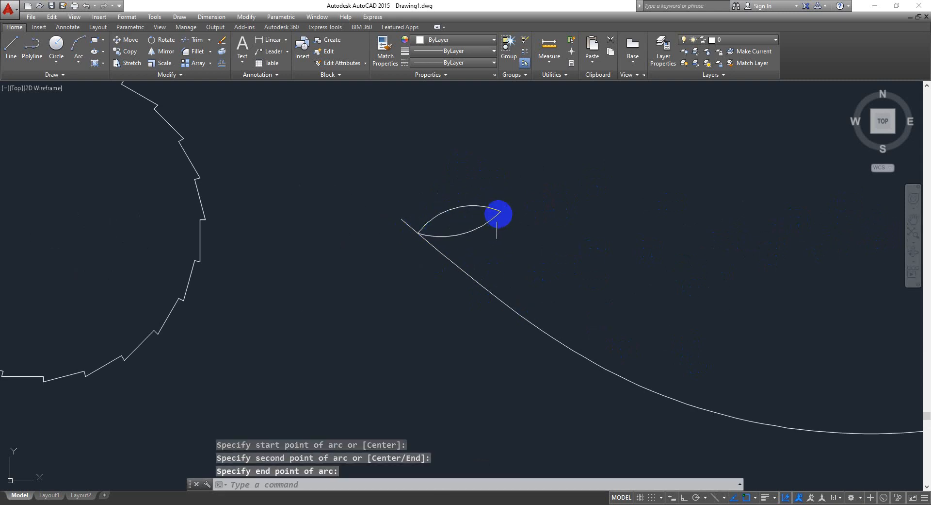
# Step: Draw a second leaf hanging below the spline near its left end, using two three-point arcs that share their endpoints
pyautogui.press('Return')
pyautogui.click(440, 255)
pyautogui.click(442, 284)
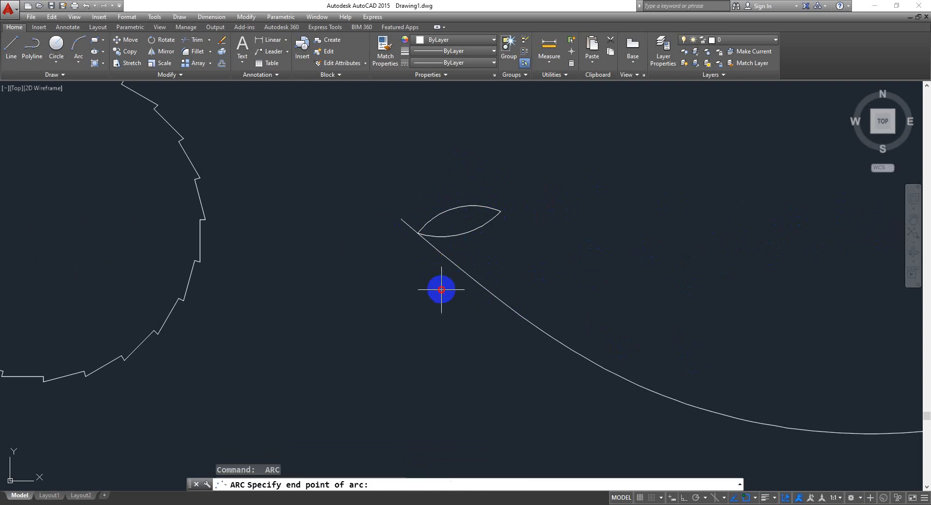
pyautogui.click(422, 320)
pyautogui.press('Return')
pyautogui.click(439, 259)
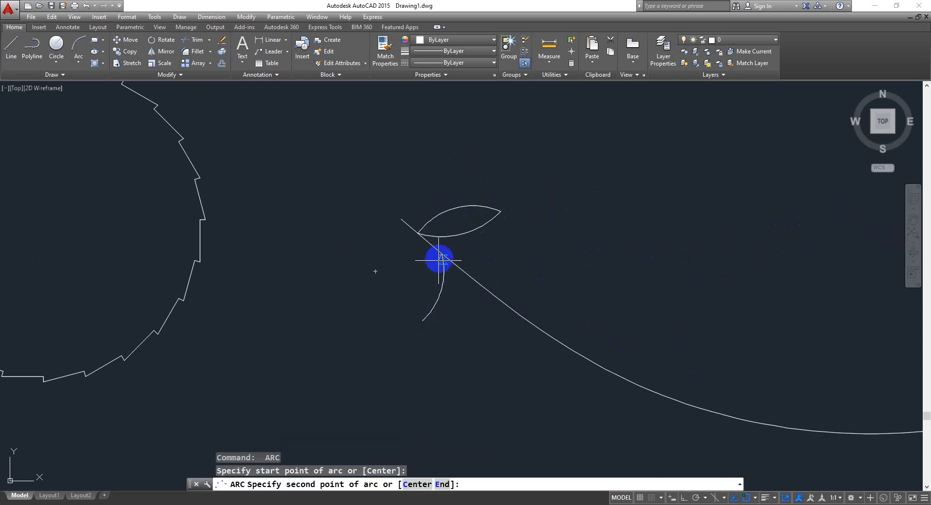
pyautogui.click(419, 279)
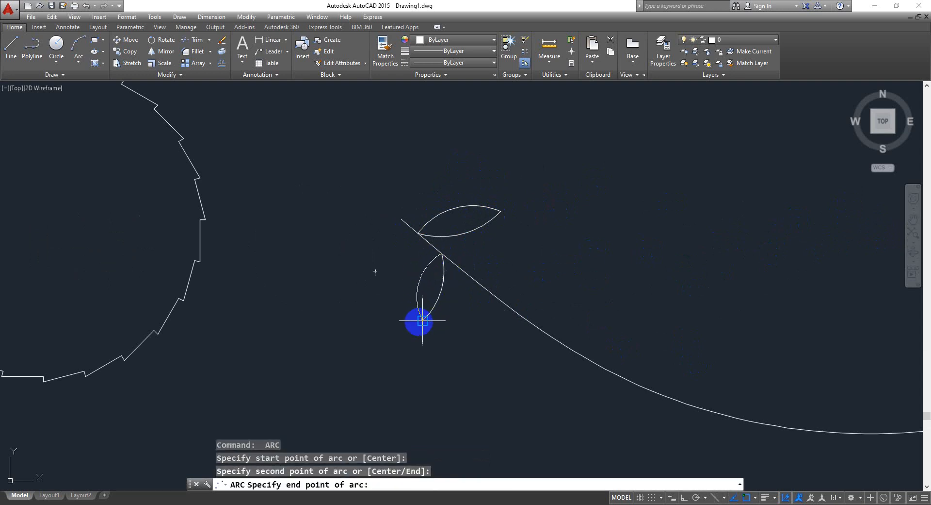
pyautogui.click(422, 320)
pyautogui.press('Escape')
# Step: Create a path array of the upper leaf's two arcs, using the wavy spline as the path curve
pyautogui.scroll(-5, 416, 243)
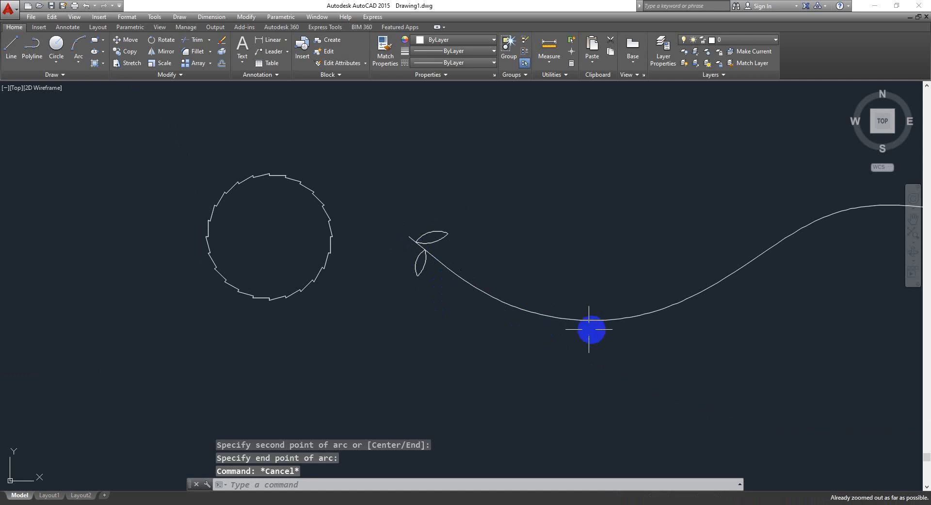
pyautogui.moveTo(590, 329); pyautogui.dragTo(377, 336, button='middle')
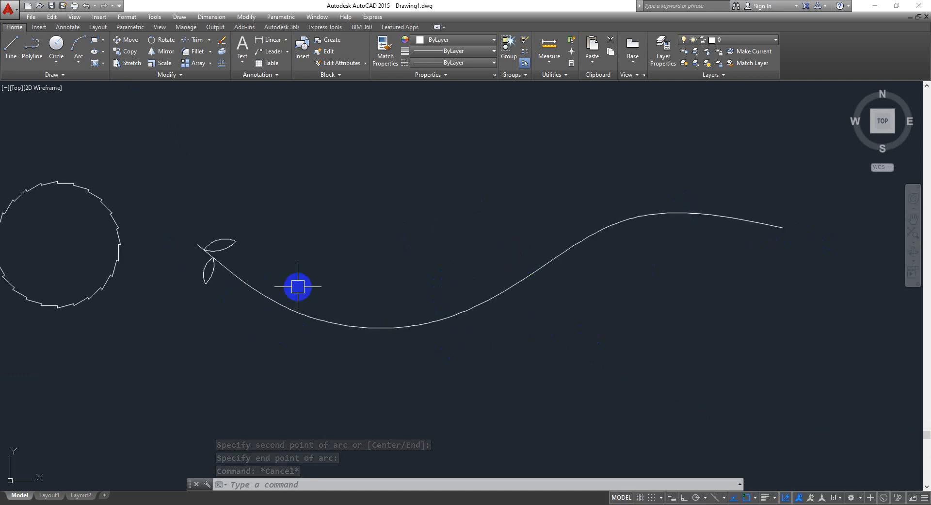
pyautogui.write('r')
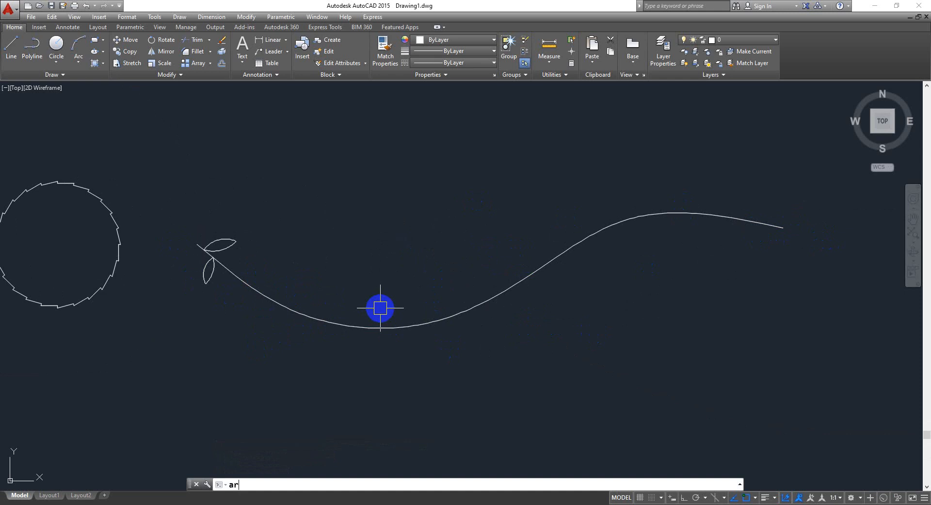
pyautogui.press('Return')
pyautogui.click(273, 228)
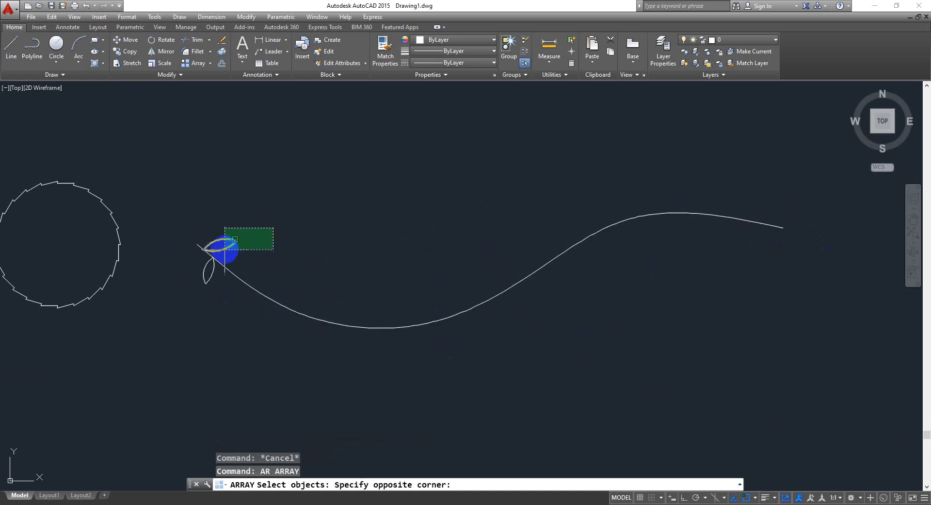
pyautogui.click(226, 246)
pyautogui.rightClick(265, 269)
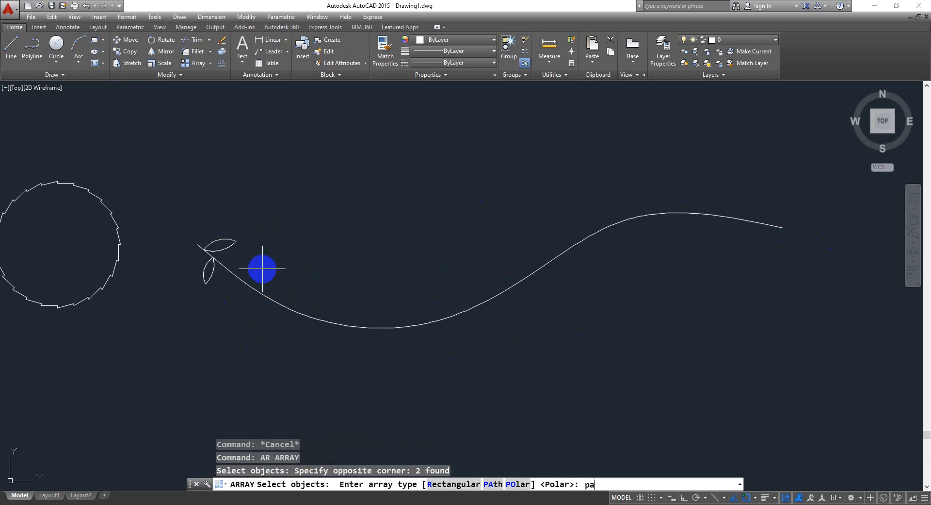
pyautogui.write('pa')
pyautogui.press('Return')
pyautogui.click(238, 280)
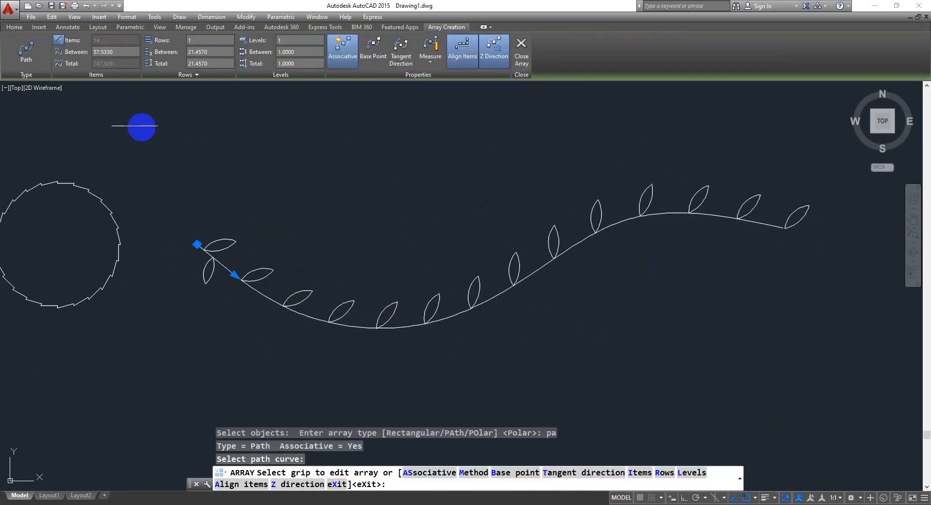
# Step: Set the spacing between items of the upper leaf array to 50 and finish the array
pyautogui.click(103, 52)
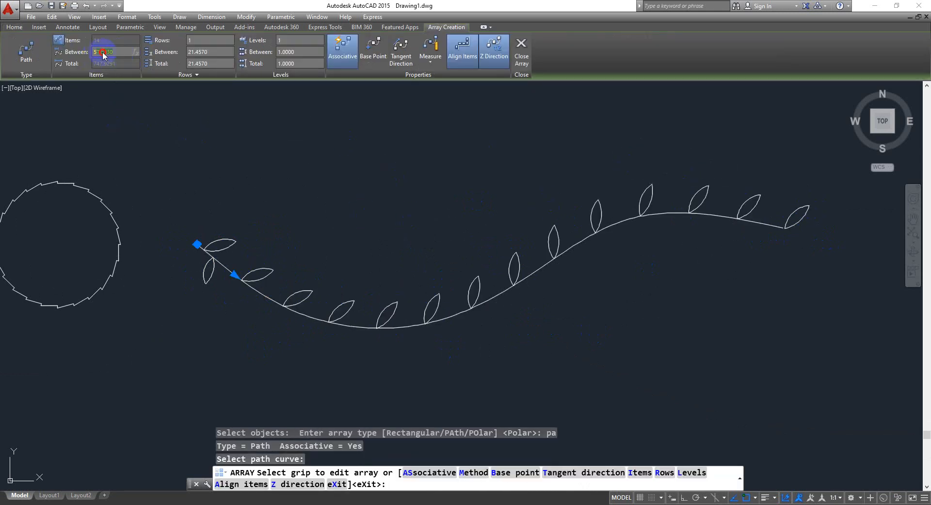
pyautogui.write('50')
pyautogui.press('Return')
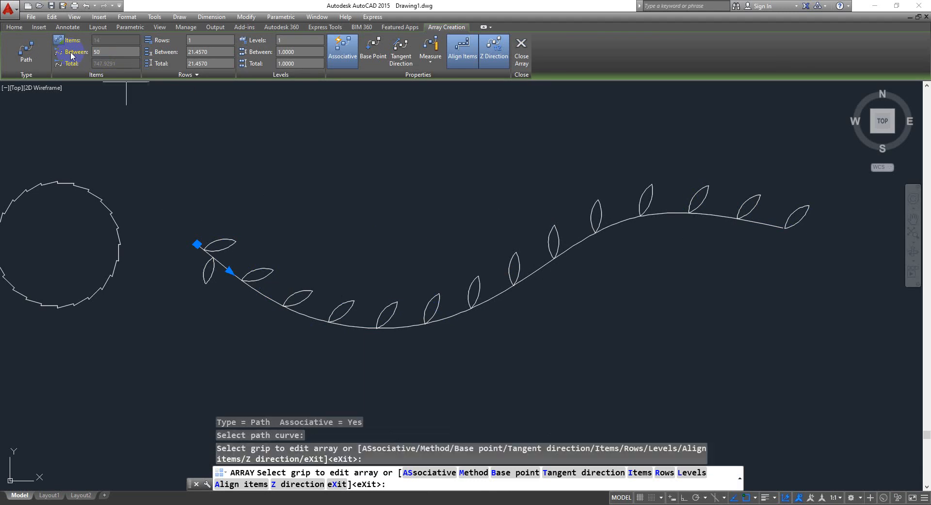
pyautogui.press('Escape')
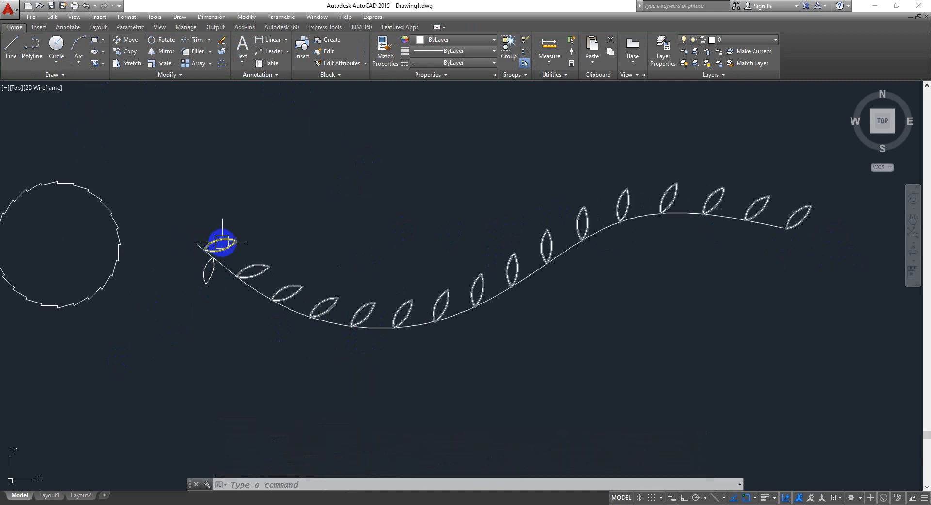
# Step: Create a path array of the lower leaf's two arcs along the same spline
pyautogui.write('r')
pyautogui.press('Return')
pyautogui.scroll(5, 200, 286)
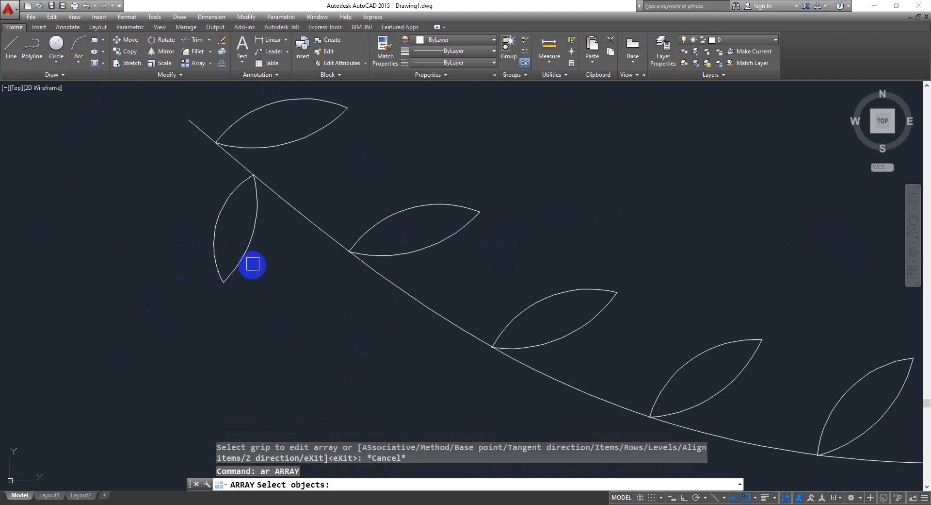
pyautogui.click(253, 264)
pyautogui.click(190, 292)
pyautogui.press('Return')
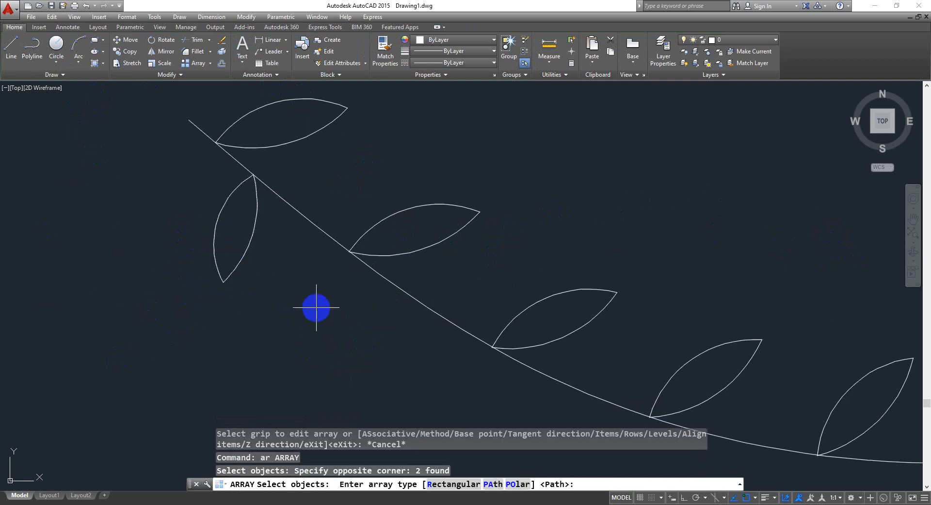
pyautogui.write('pa')
pyautogui.press('Return')
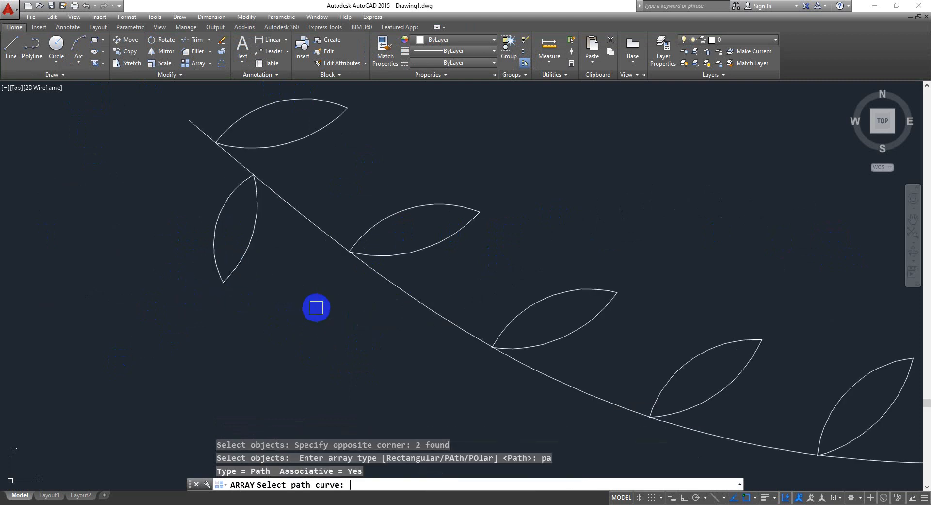
pyautogui.click(394, 283)
# Step: Set the spacing between items of the lower leaf array to 50 and finish the array
pyautogui.scroll(-6, 225, 243)
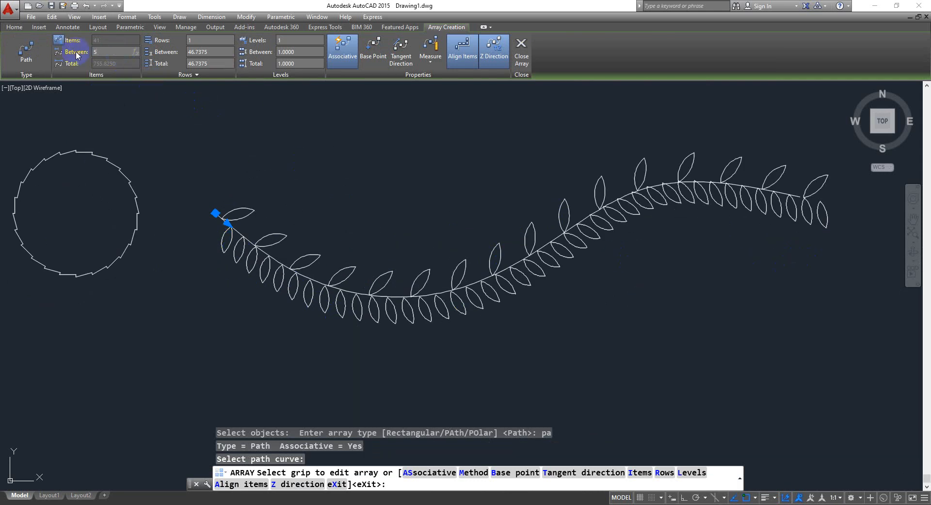
pyautogui.press('Return')
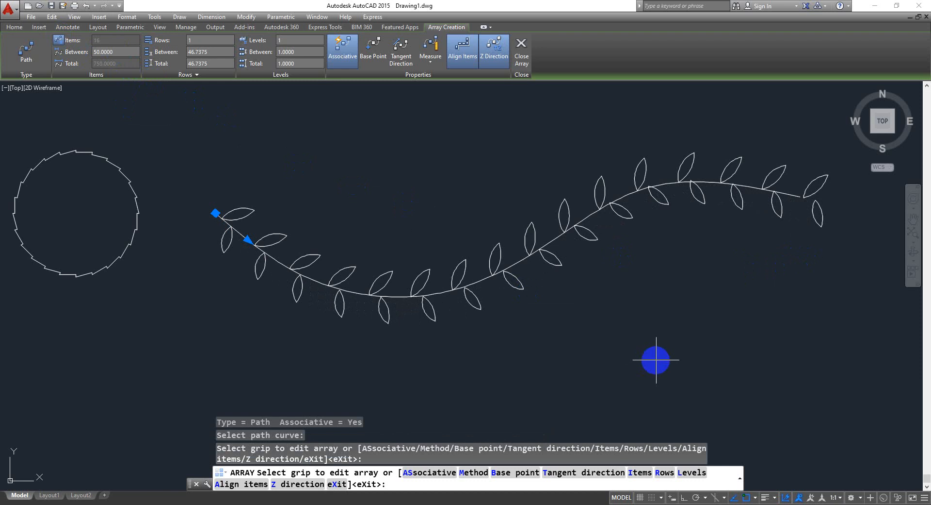
pyautogui.press('Escape')
pyautogui.scroll(-2, 524, 322)
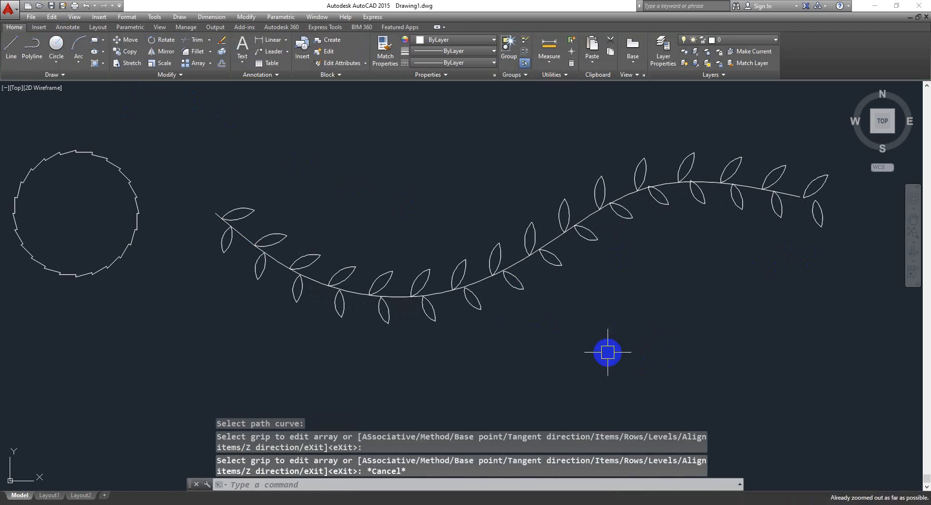
# Step: Zoom to the whole drawing and examine all the finished arrays side by side, dismissing the browser notification
pyautogui.write('z')
pyautogui.press('space')
pyautogui.write('a')
pyautogui.press('space')
pyautogui.scroll(-4, 451, 281)
pyautogui.scroll(-2, 601, 347)
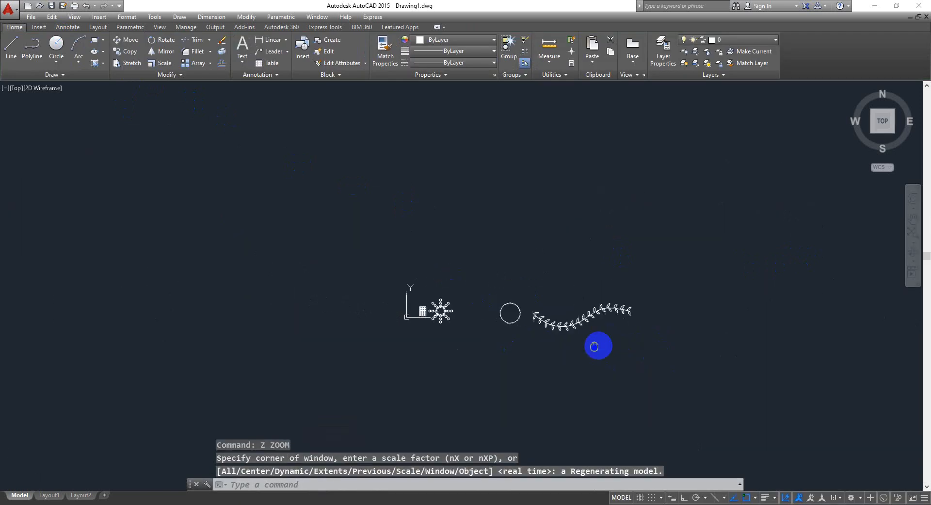
pyautogui.moveTo(599, 347); pyautogui.dragTo(431, 292, button='middle')
pyautogui.scroll(4, 368, 288)
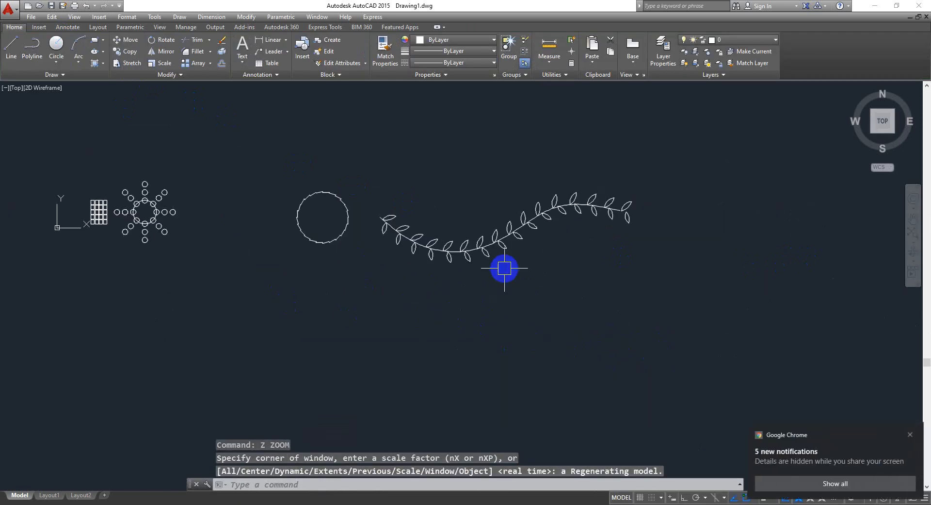
pyautogui.click(910, 434)
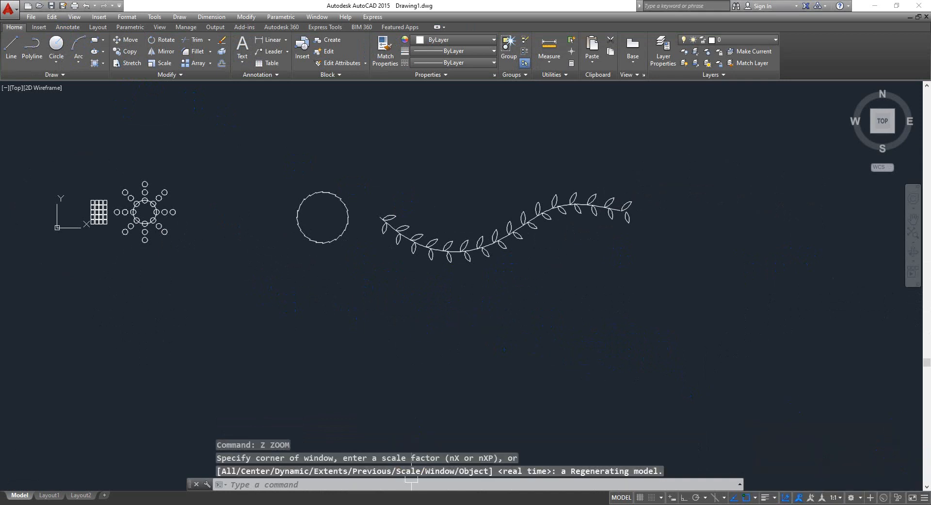
# Step: Switch to Chrome and review the path array and color, line type and line weight sections of the AutoCAD notes PDF
pyautogui.click(400, 394)
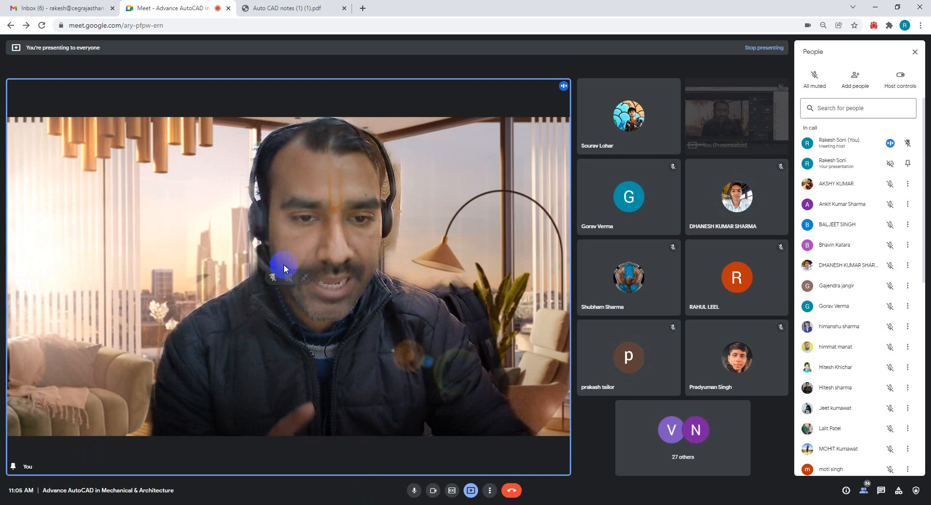
pyautogui.click(294, 10)
pyautogui.scroll(-15, 347, 263)
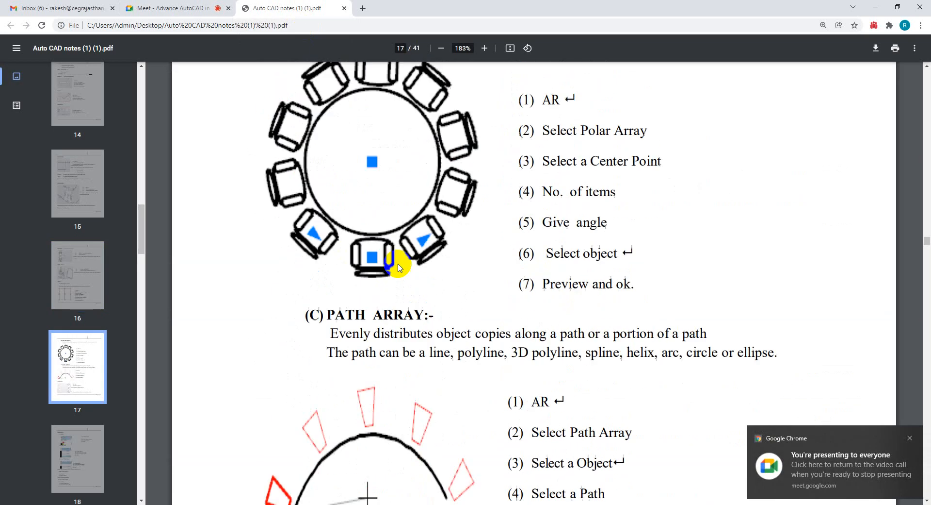
pyautogui.scroll(-7, 401, 263)
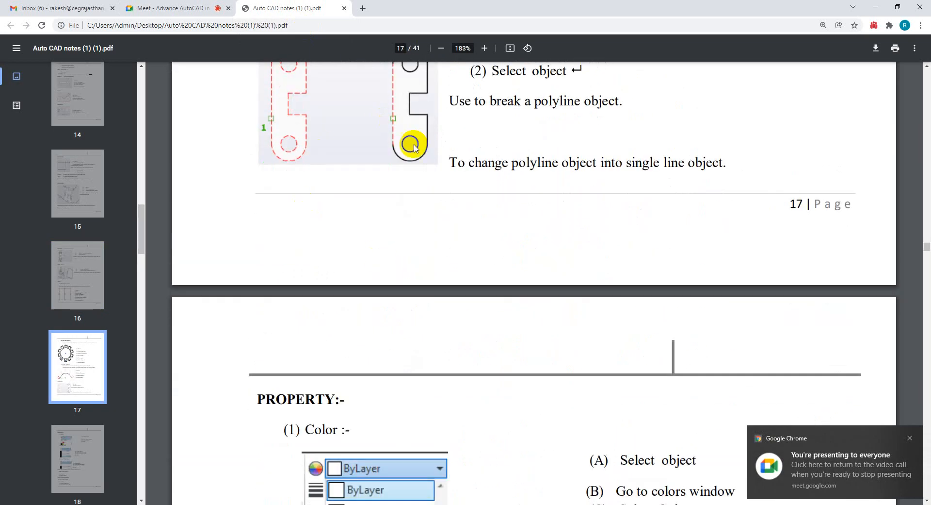
pyautogui.scroll(-5, 401, 287)
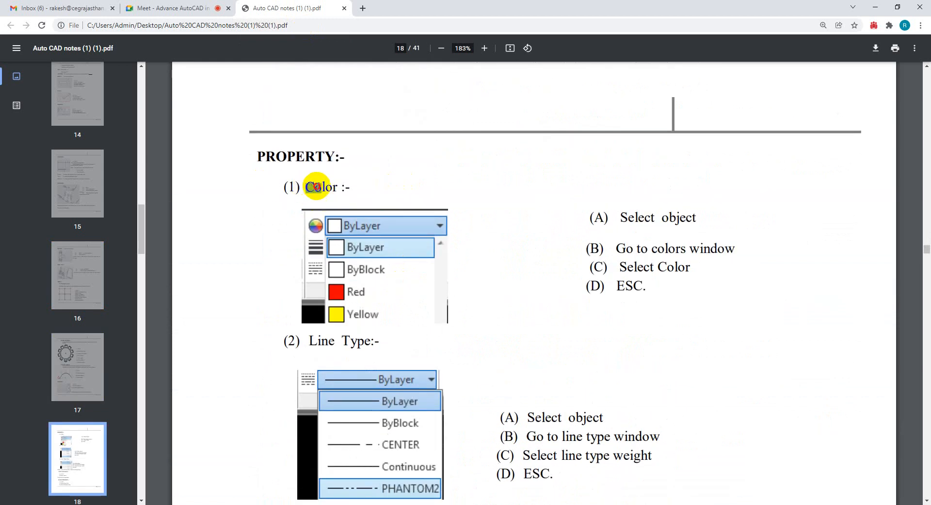
pyautogui.scroll(-3, 308, 245)
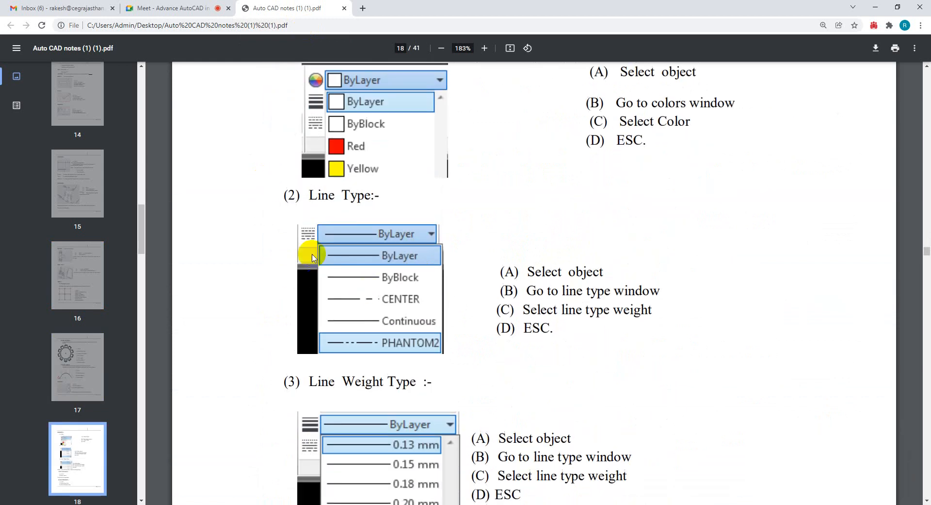
pyautogui.scroll(-3, 322, 390)
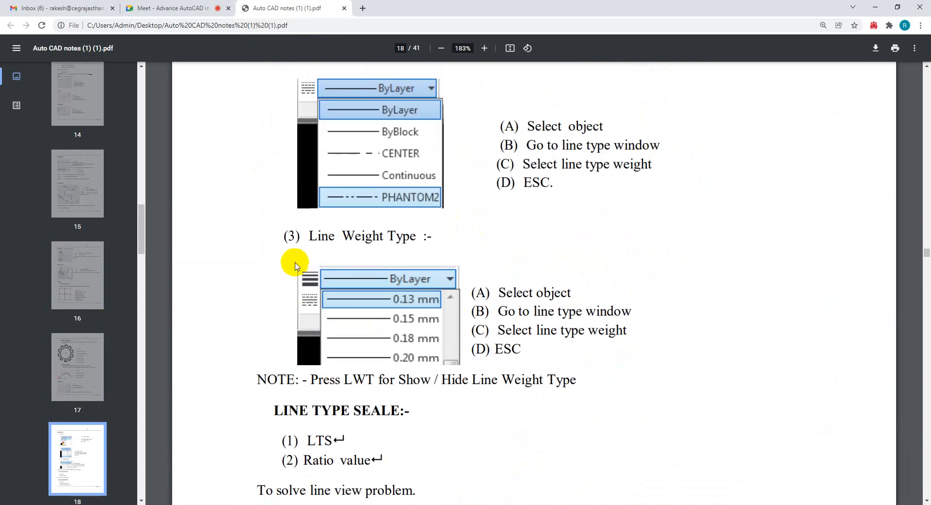
pyautogui.moveTo(306, 238); pyautogui.dragTo(415, 236)
pyautogui.scroll(5, 437, 194)
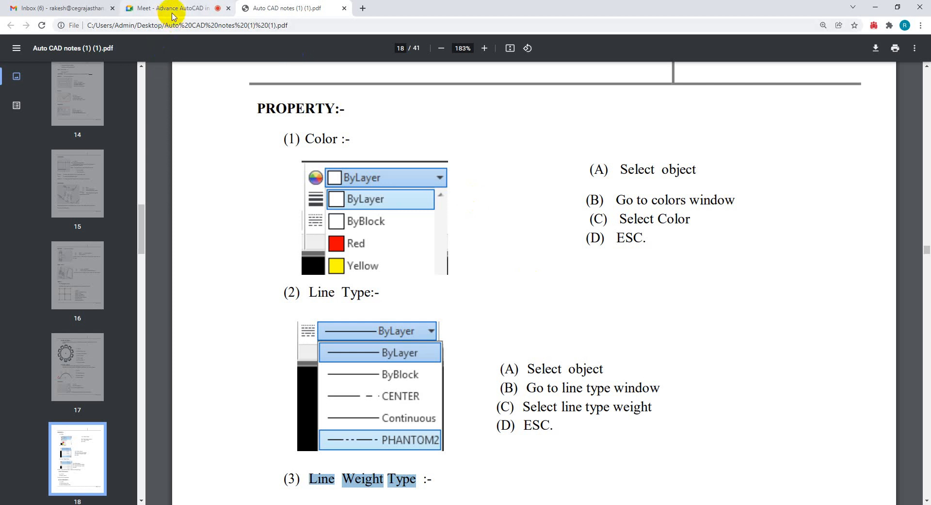
pyautogui.click(209, 8)
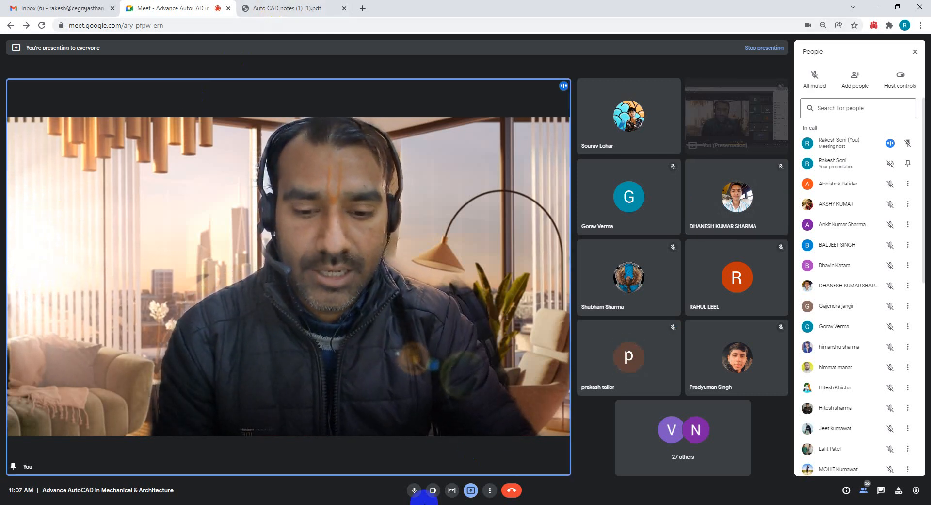
# Step: Switch back to AutoCAD and explode the upper and lower leaf path arrays into separate objects
pyautogui.hotkey('alt', 'Tab')
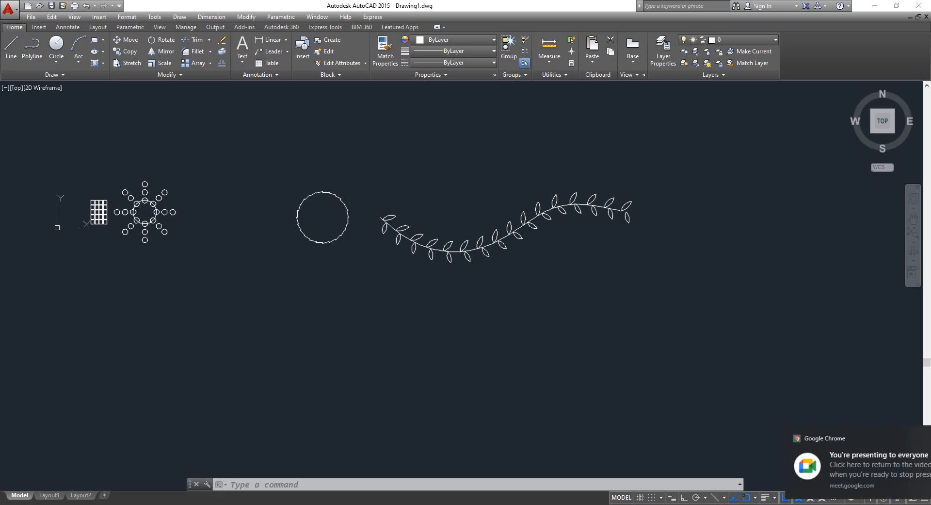
pyautogui.scroll(5, 405, 228)
pyautogui.click(370, 163)
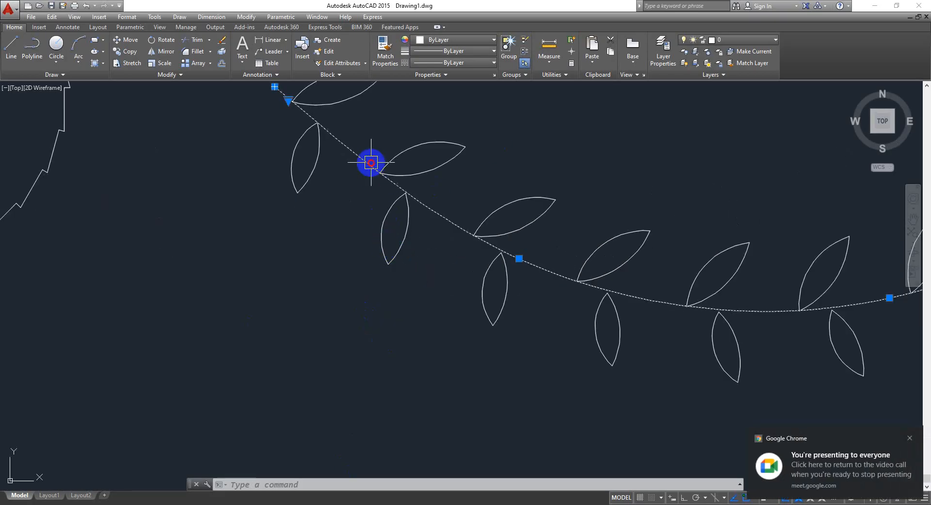
pyautogui.press('Escape')
pyautogui.click(436, 169)
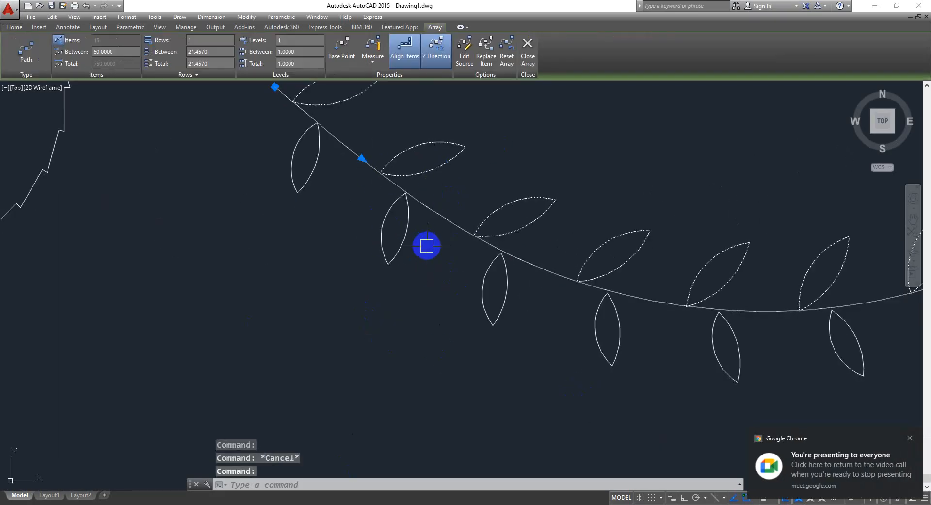
pyautogui.write('x')
pyautogui.press('Return')
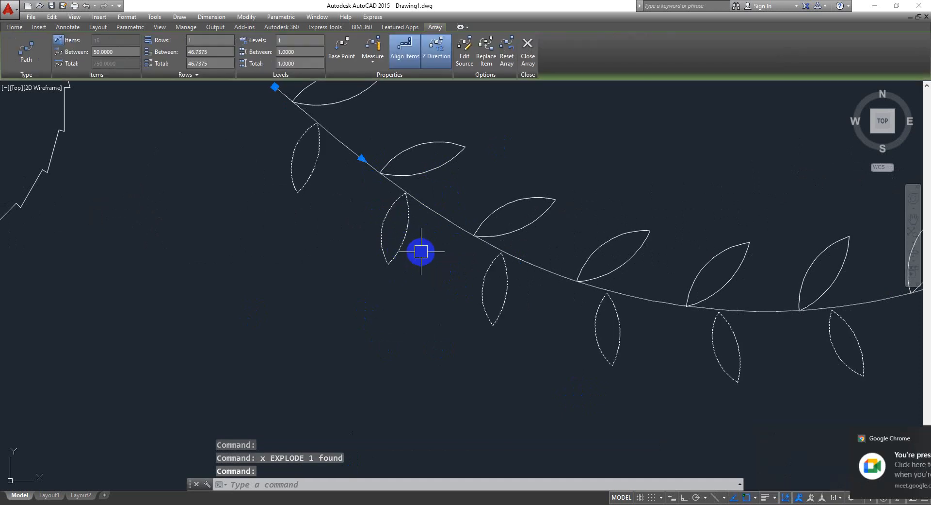
pyautogui.scroll(-3, 398, 227)
pyautogui.press('Escape')
# Step: Select individual arcs of the exploded lower leaves to check that they are separate objects, and clear the selection
pyautogui.click(398, 229)
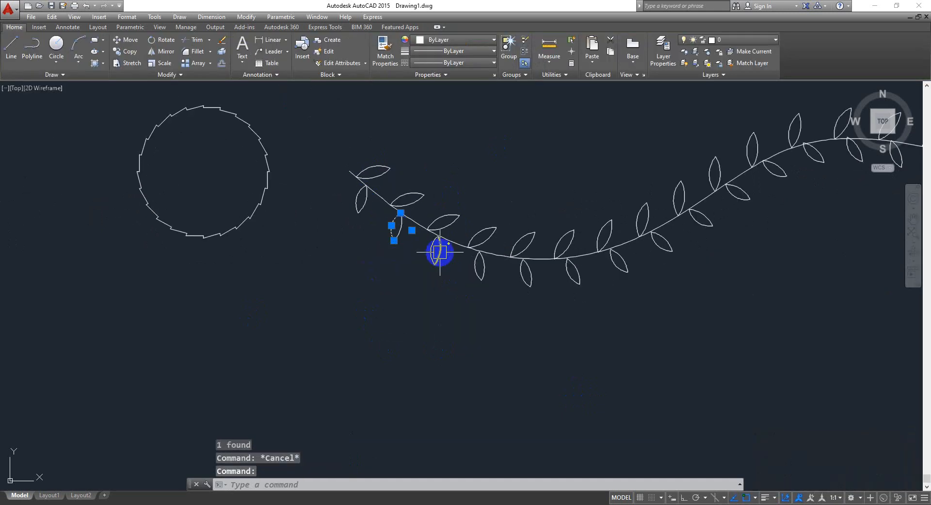
pyautogui.click(437, 252)
pyautogui.press('Escape')
pyautogui.scroll(-6, 359, 268)
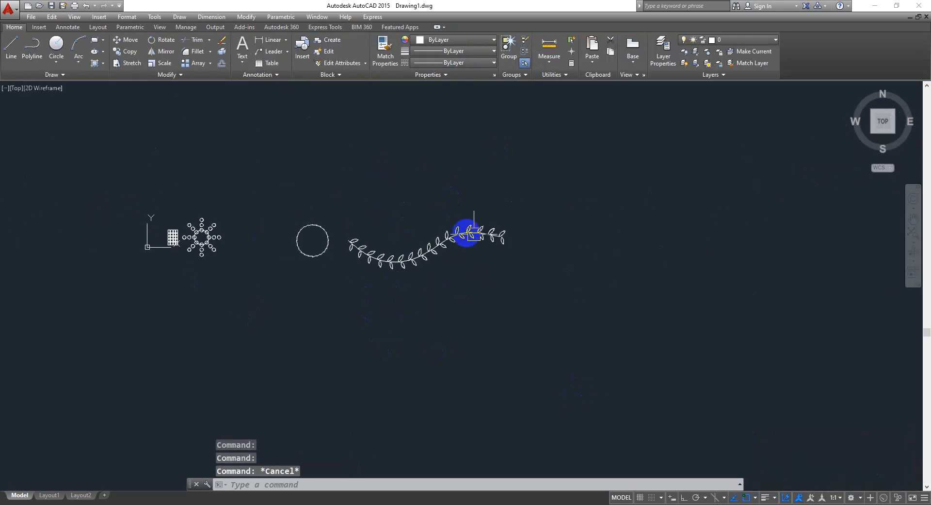
# Step: Change the color of the leaves on the right-hand portion of the leafy spline to index Green and clear the selection
pyautogui.scroll(2, 461, 240)
pyautogui.moveTo(470, 291); pyautogui.dragTo(461, 309, button='middle')
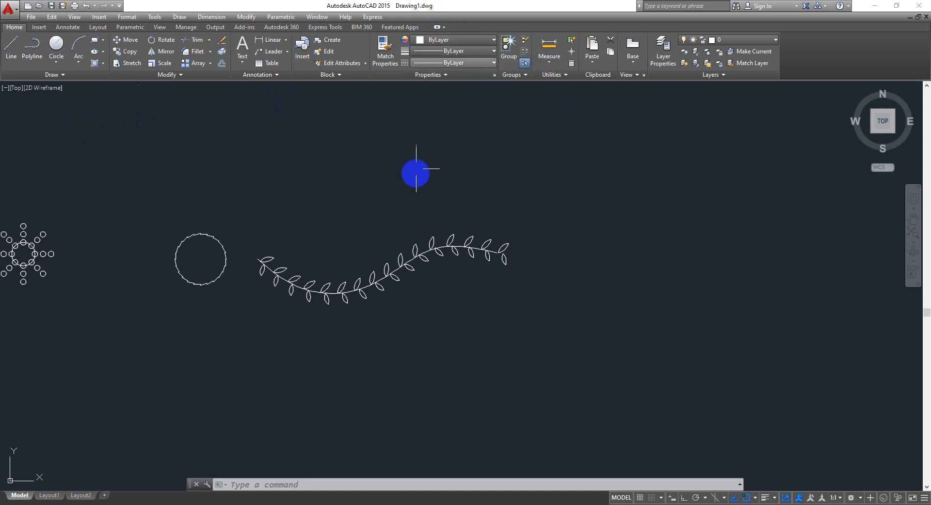
pyautogui.click(409, 195)
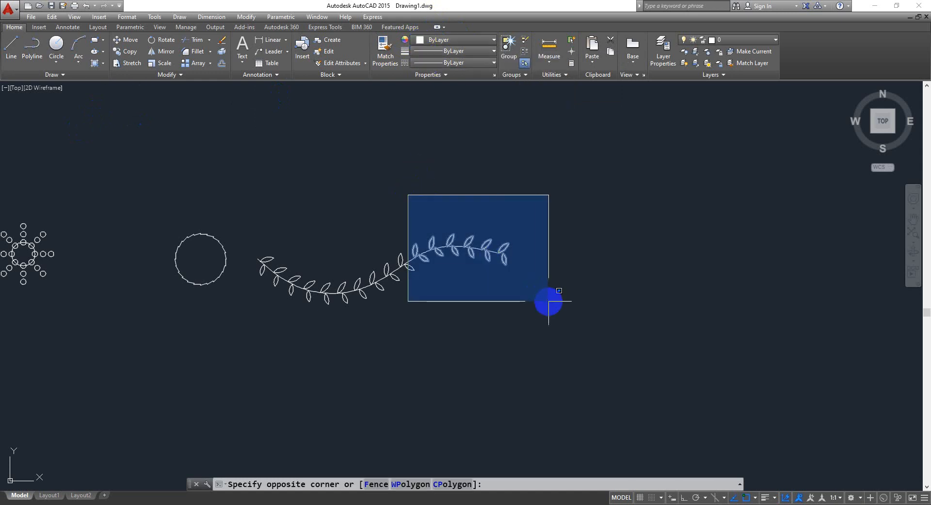
pyautogui.click(548, 301)
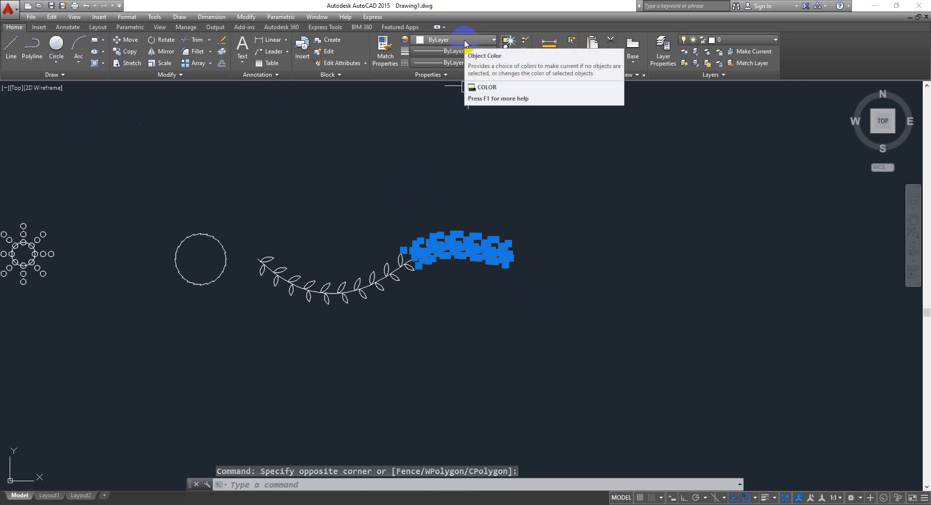
pyautogui.click(494, 40)
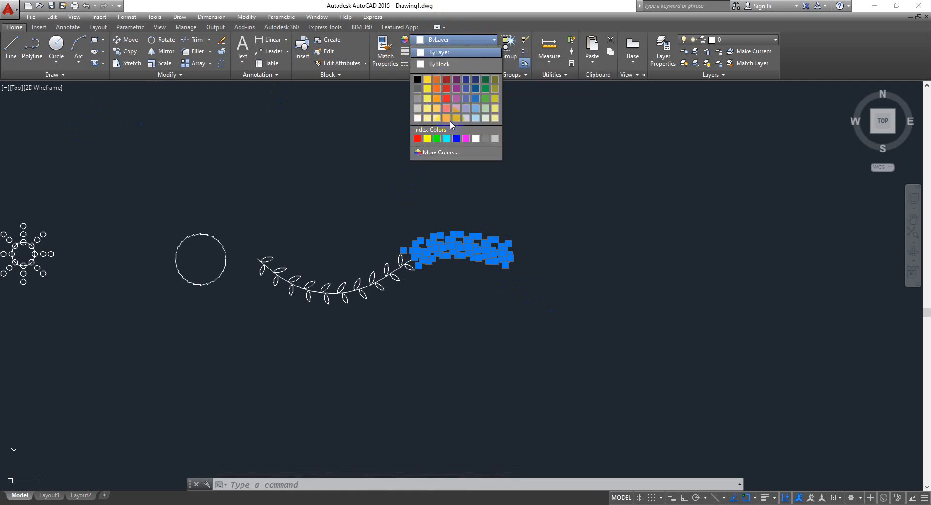
pyautogui.click(438, 139)
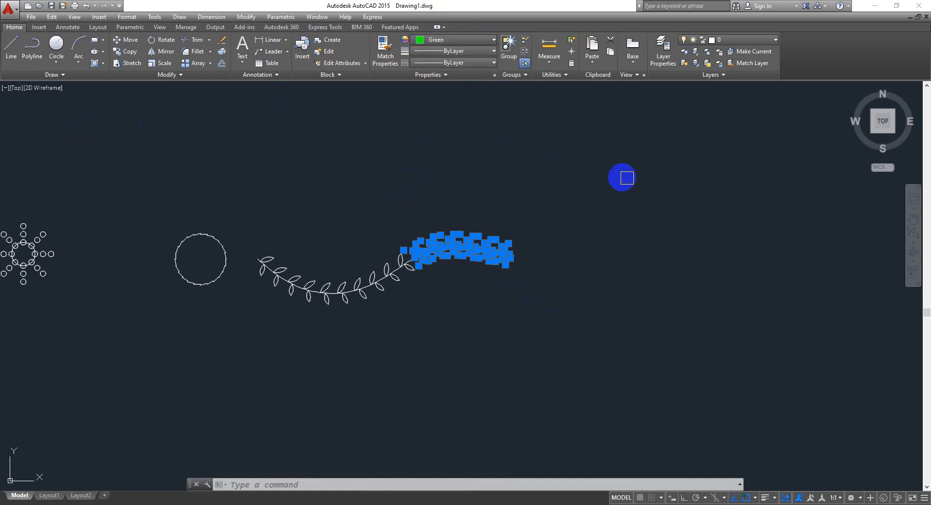
pyautogui.click(740, 209)
pyautogui.press('Escape')
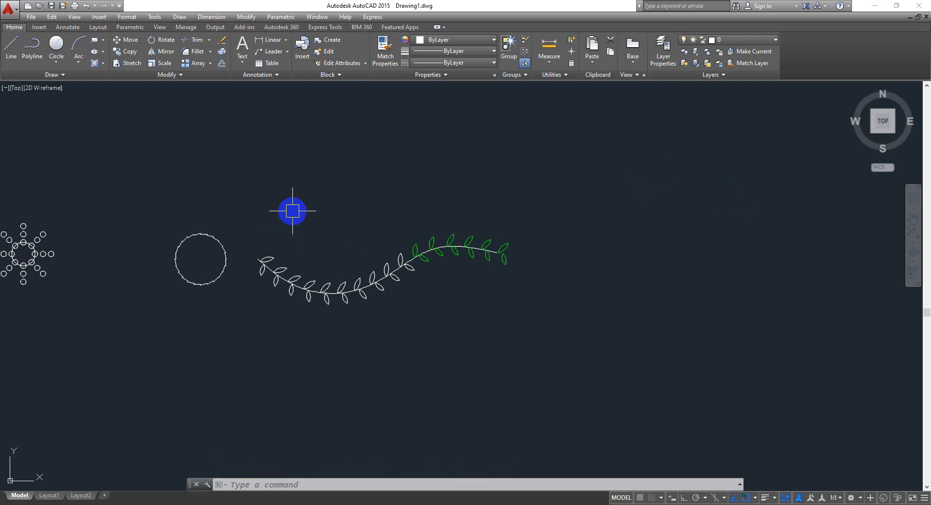
# Step: Change the color of the leaves on the left-hand portion of the spline to orange, index color 30, and clear the selection
pyautogui.moveTo(254, 212); pyautogui.dragTo(297, 272)
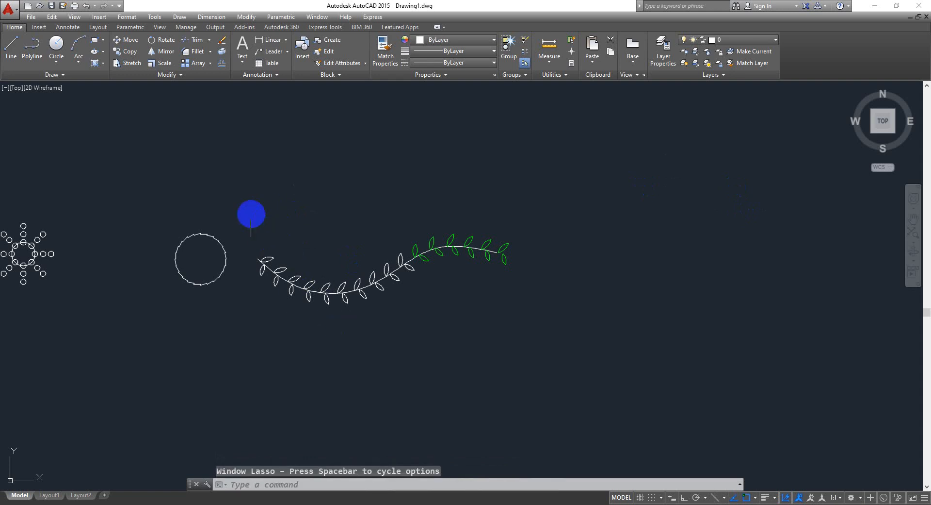
pyautogui.click(239, 210)
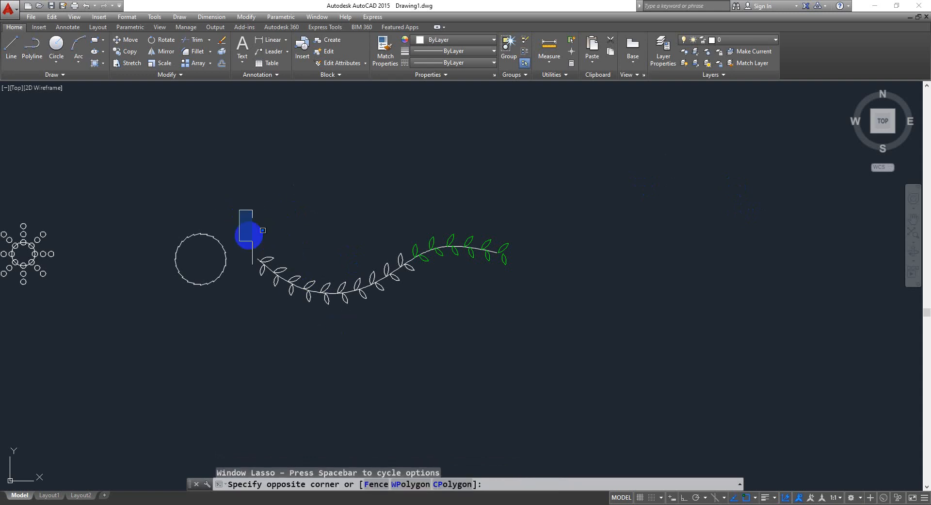
pyautogui.click(347, 354)
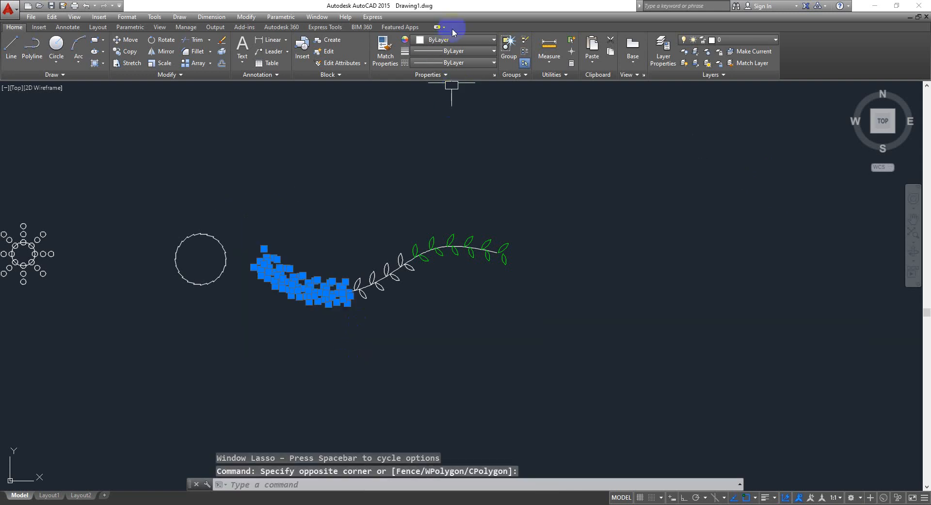
pyautogui.click(473, 42)
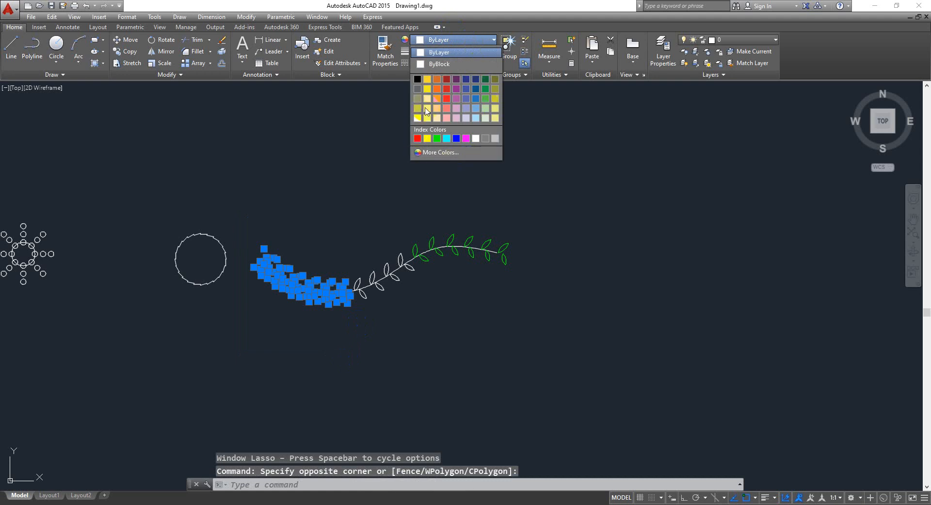
pyautogui.click(434, 152)
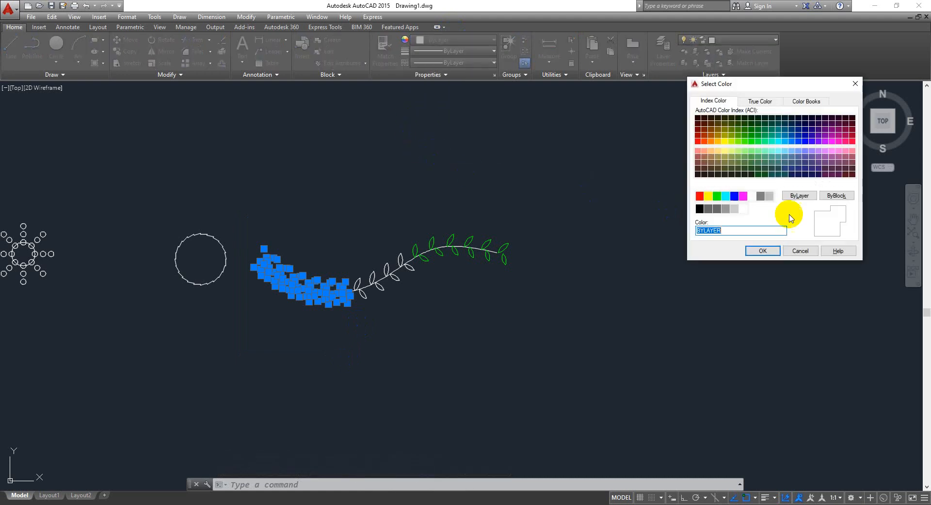
pyautogui.click(711, 141)
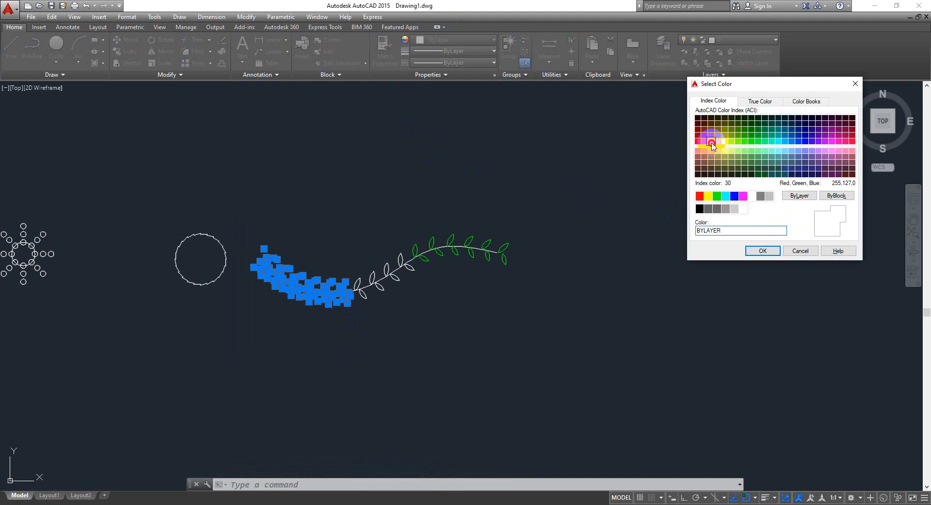
pyautogui.click(763, 250)
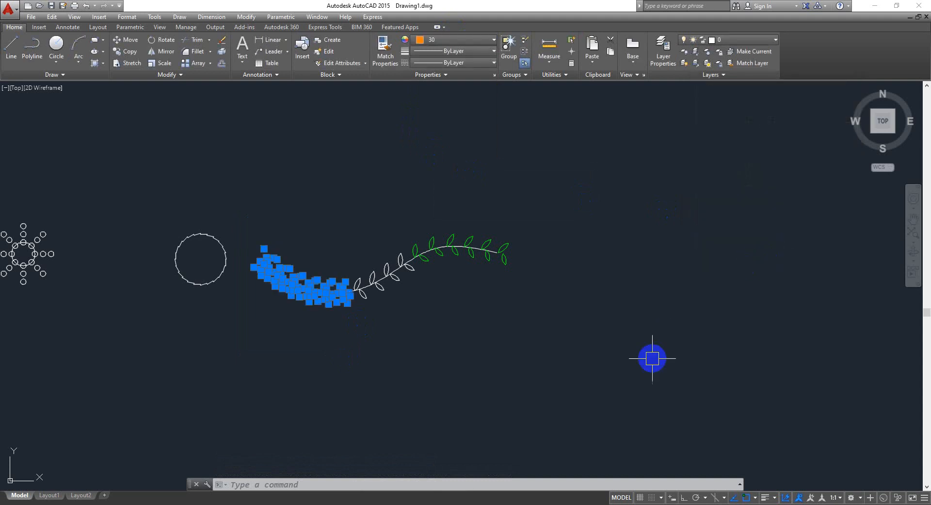
pyautogui.click(651, 358)
pyautogui.press('Escape')
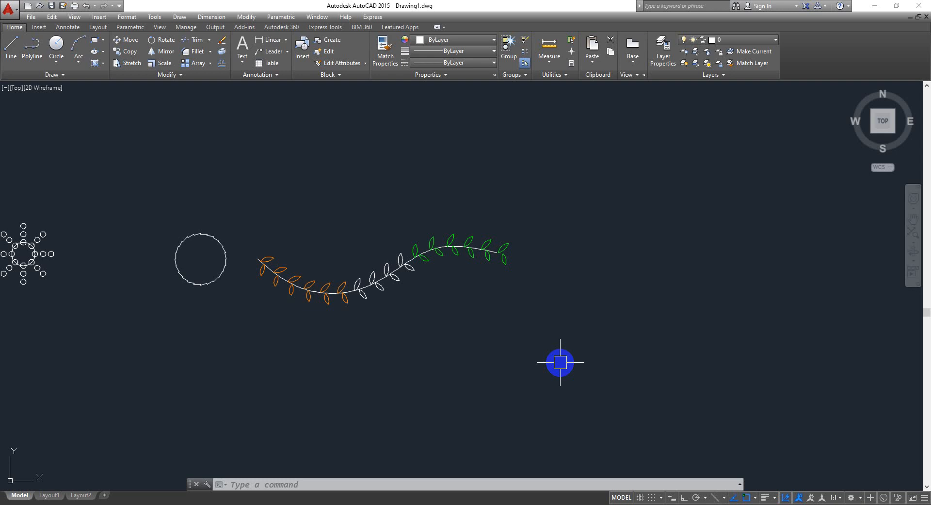
# Step: Examine the recolored leaves along the spline up close and compare them with the rectangular, polar and circular path arrays
pyautogui.scroll(-5, 321, 203)
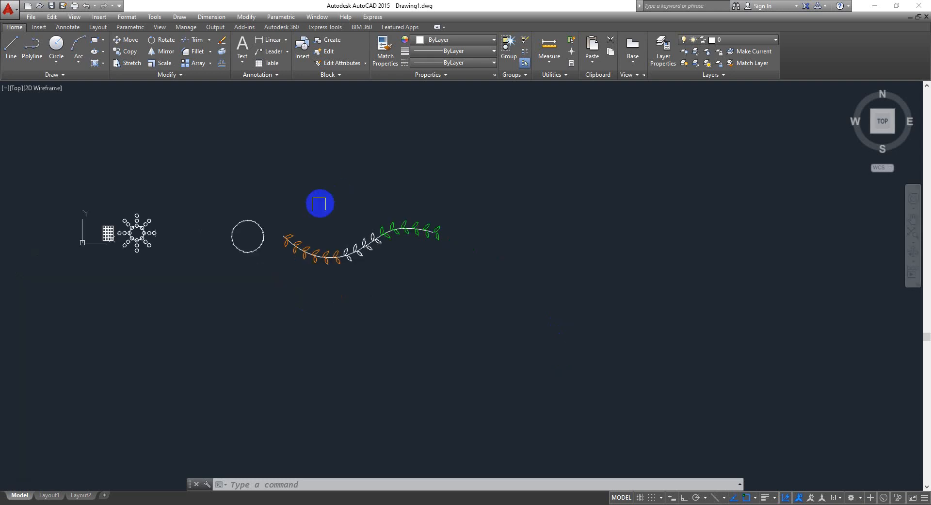
pyautogui.moveTo(230, 192); pyautogui.dragTo(393, 262, button='middle')
pyautogui.scroll(6, 410, 298)
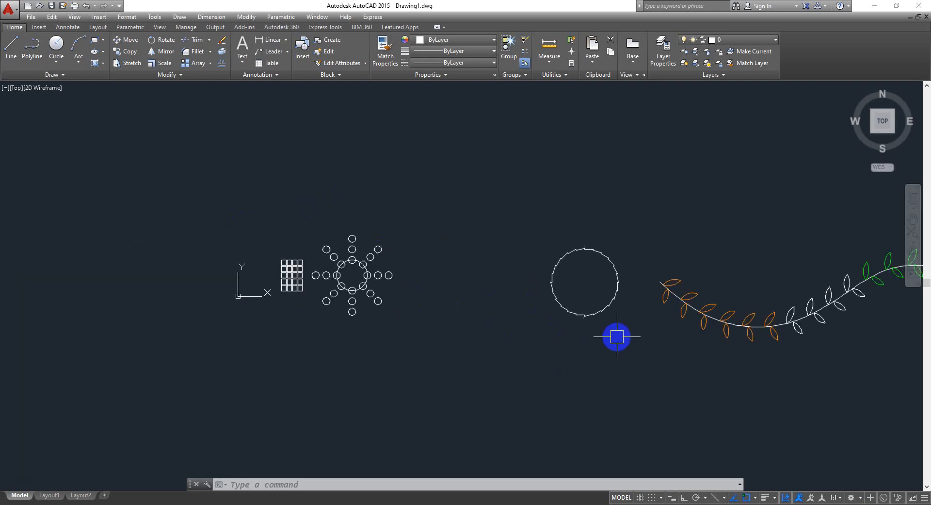
pyautogui.moveTo(616, 334); pyautogui.dragTo(508, 336, button='middle')
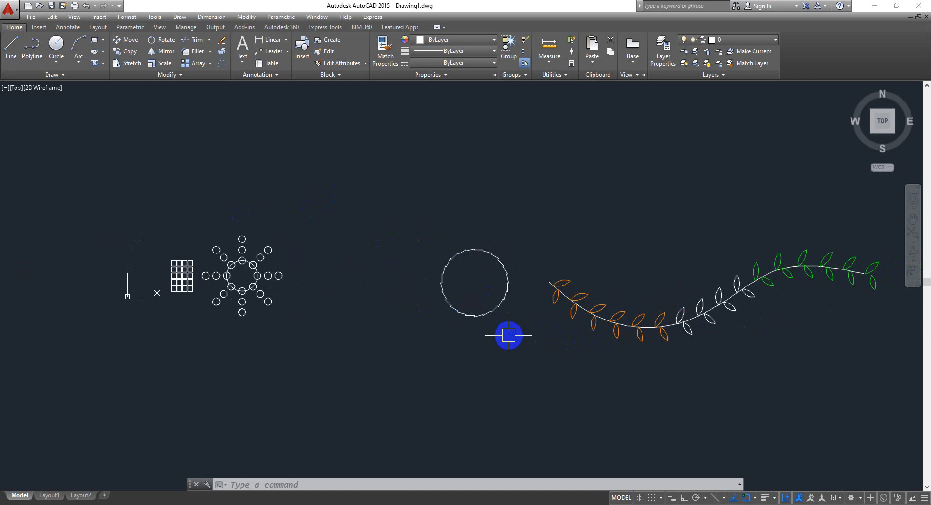
pyautogui.moveTo(550, 355); pyautogui.dragTo(459, 338, button='middle')
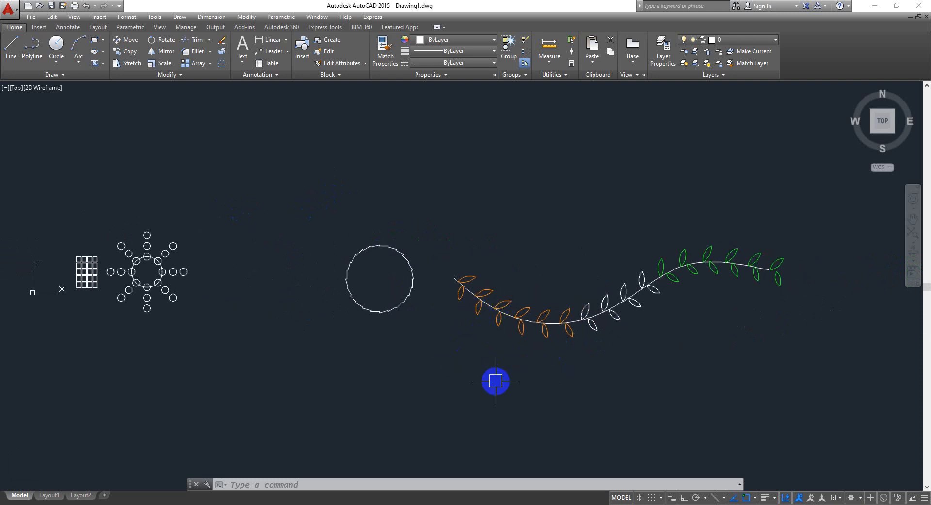
pyautogui.scroll(6, 514, 323)
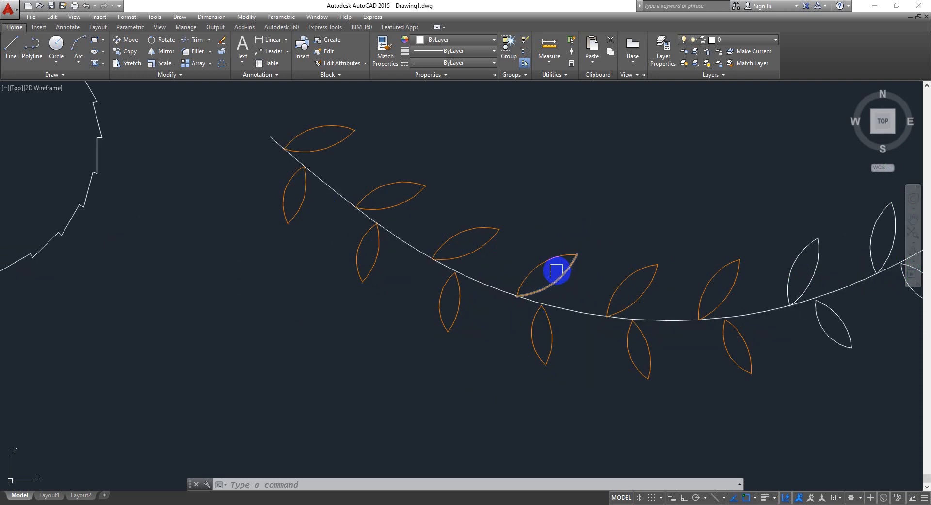
pyautogui.moveTo(552, 272)
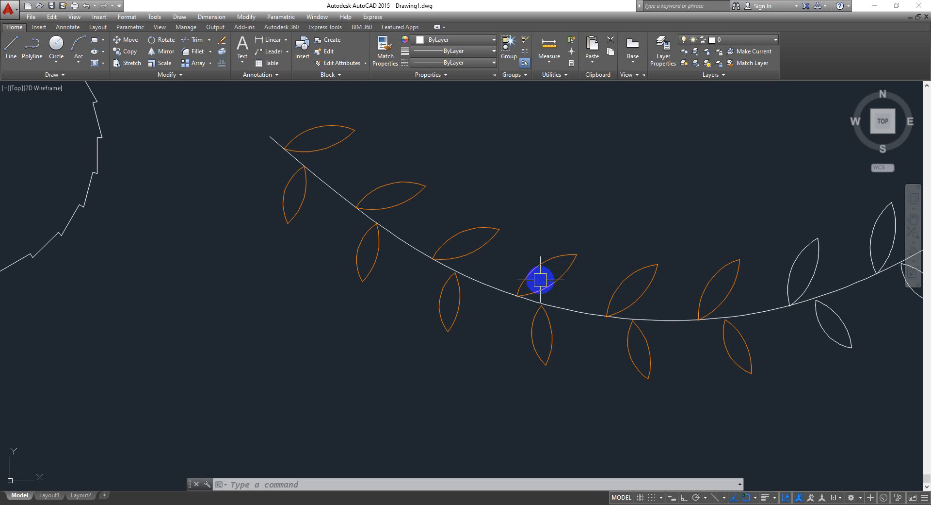
pyautogui.scroll(-2, 426, 304)
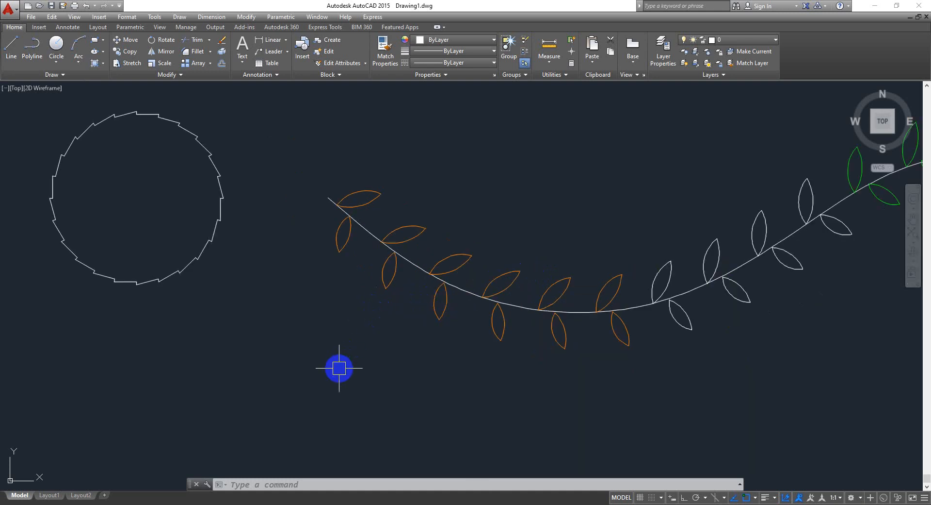
pyautogui.scroll(-4, 403, 290)
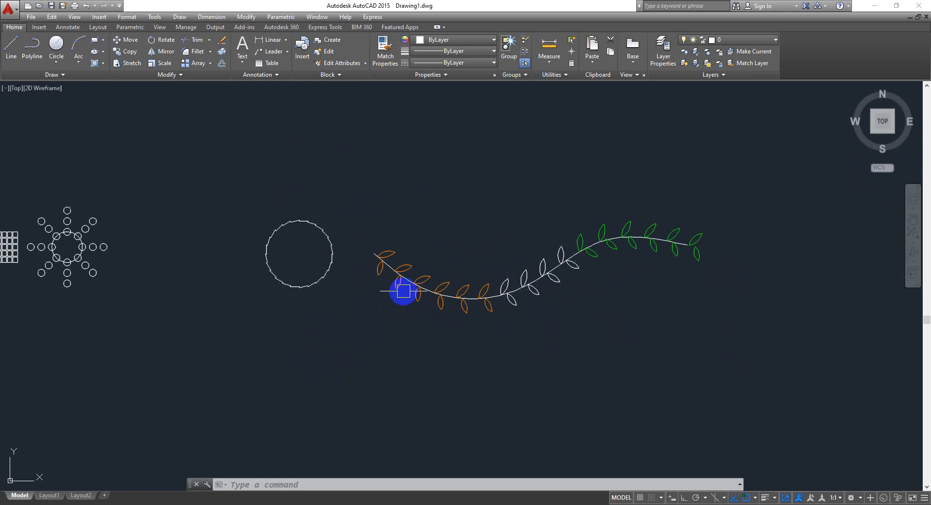
pyautogui.scroll(-2, 403, 291)
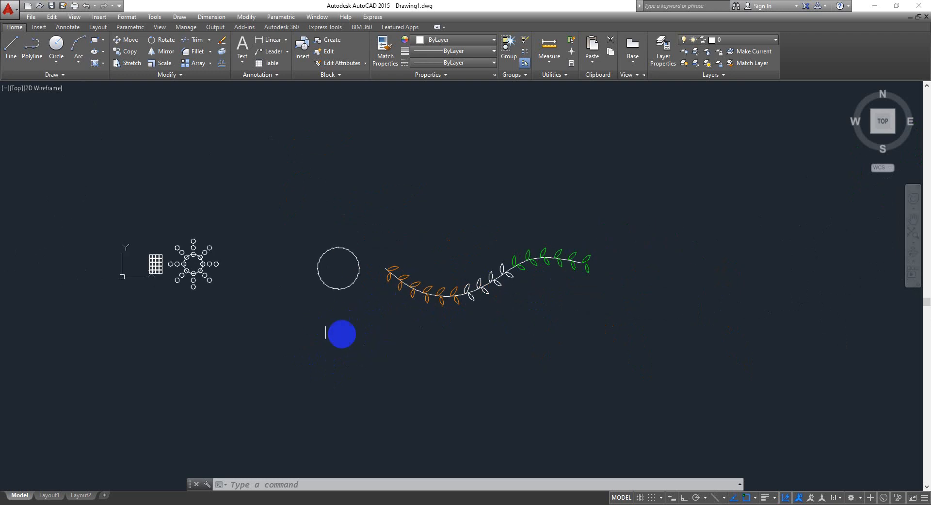
pyautogui.scroll(4, 459, 326)
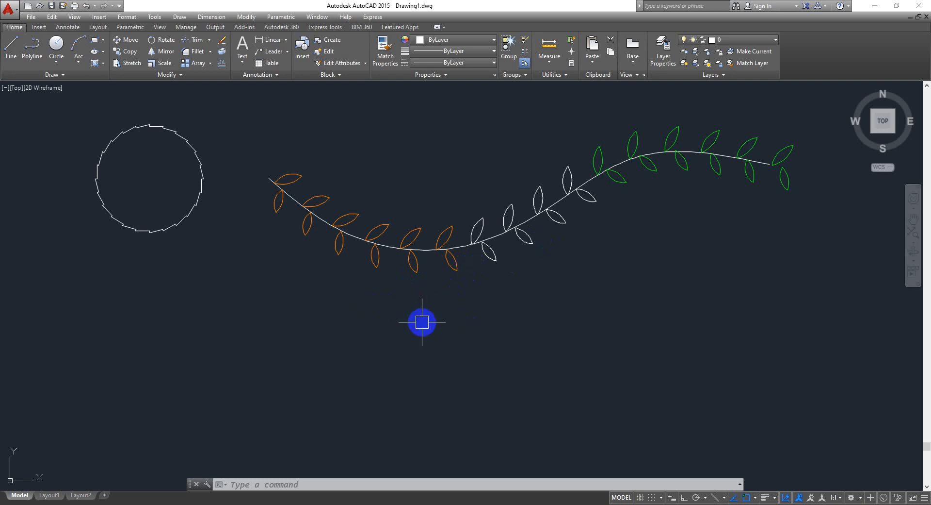
pyautogui.scroll(-5, 257, 216)
pyautogui.scroll(2, 168, 216)
pyautogui.moveTo(168, 216); pyautogui.dragTo(349, 235, button='middle')
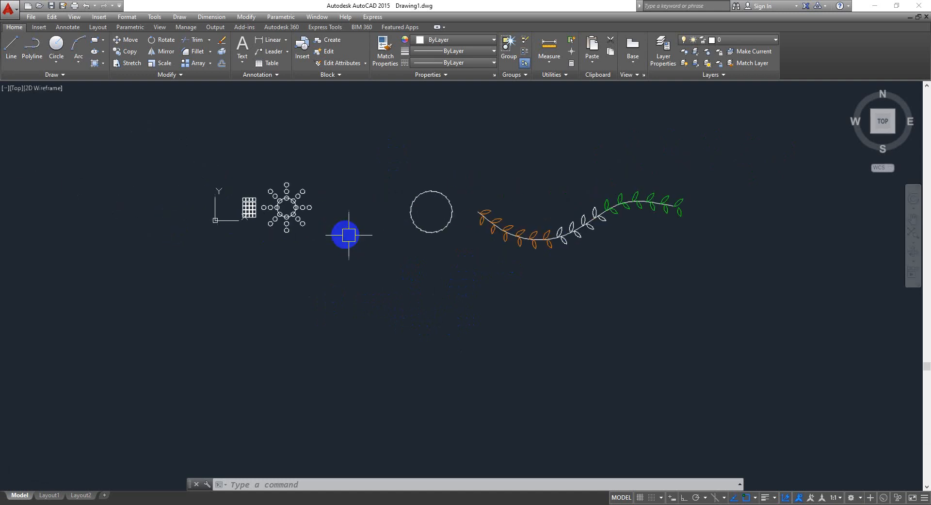
pyautogui.scroll(4, 199, 174)
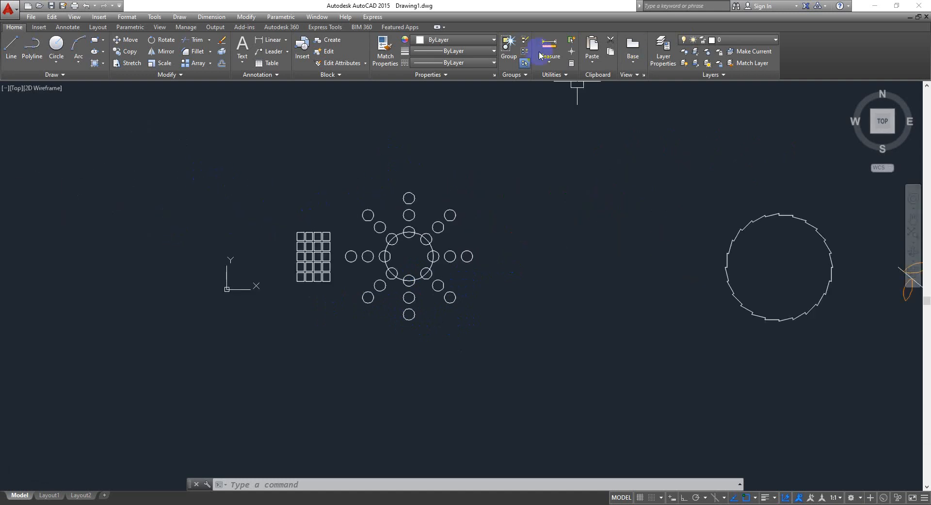
# Step: Try out a pale teal true color in the HSL model with hue 179, saturation 35 and luminance 83
pyautogui.click(494, 40)
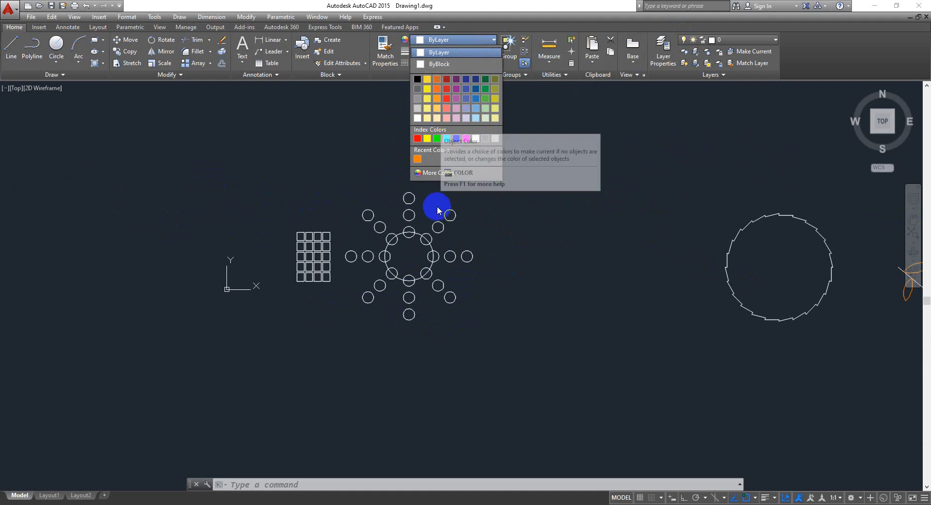
pyautogui.click(431, 174)
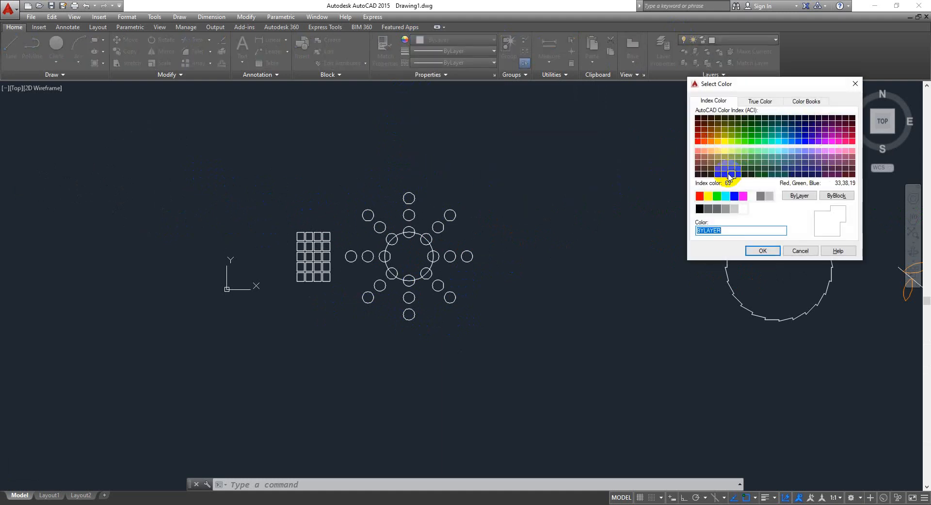
pyautogui.click(759, 102)
pyautogui.click(736, 162)
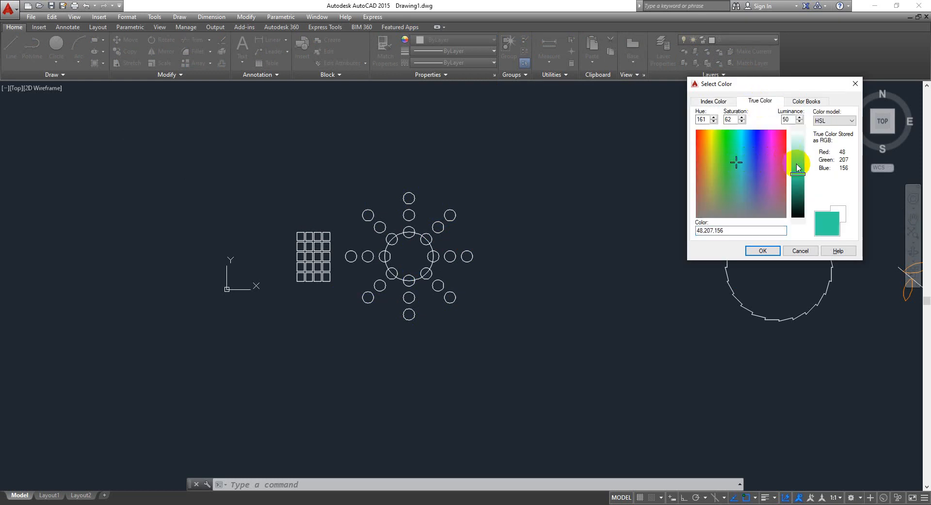
pyautogui.moveTo(798, 168); pyautogui.dragTo(798, 146)
pyautogui.click(736, 162)
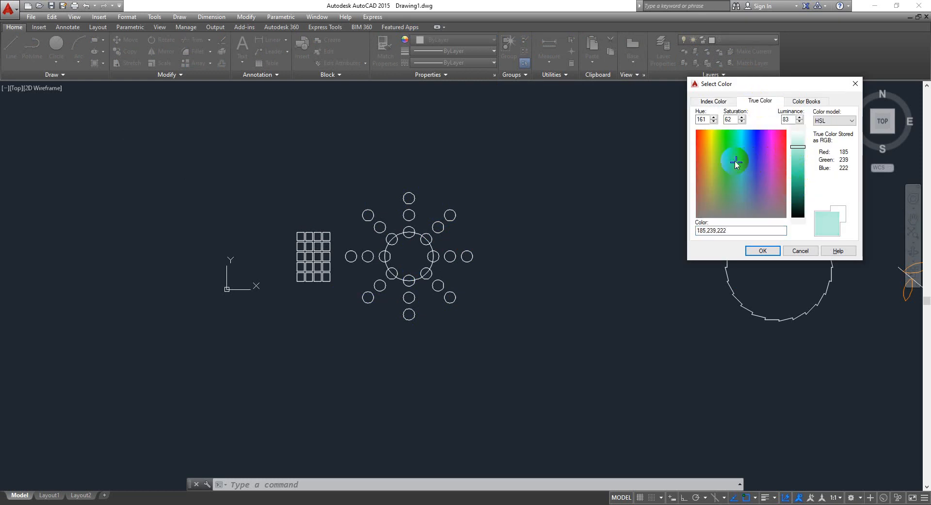
pyautogui.moveTo(736, 162); pyautogui.dragTo(740, 186)
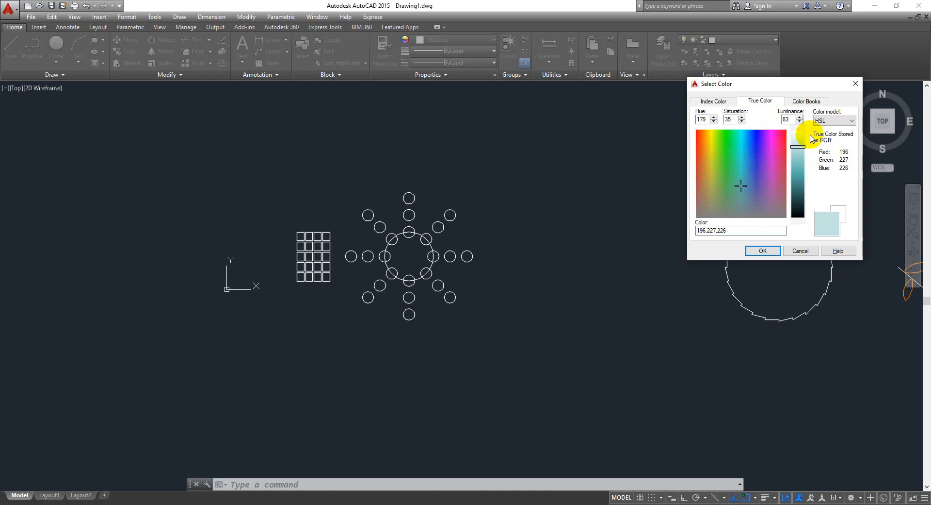
pyautogui.doubleClick(737, 120)
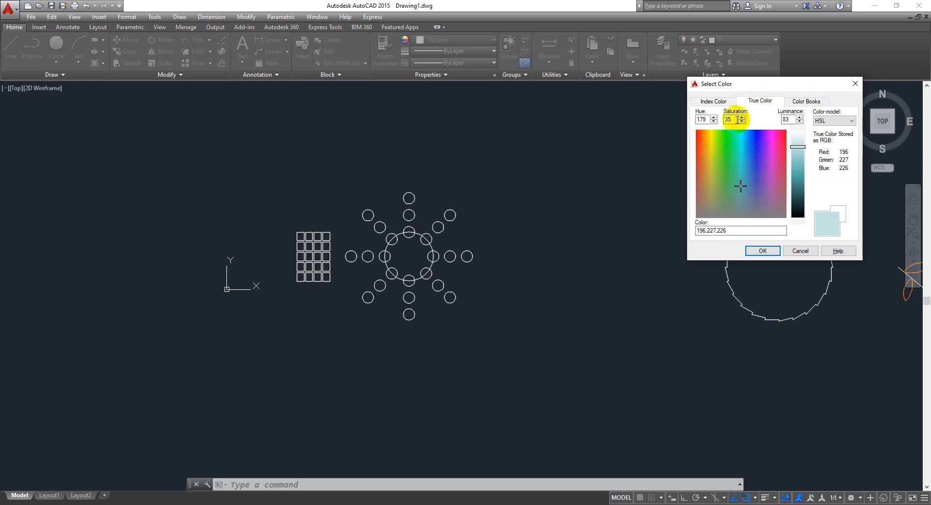
# Step: Browse the swatches of the DIC COLOR GUIDE(R) color book and close the color selection without applying any color
pyautogui.click(815, 103)
pyautogui.click(815, 102)
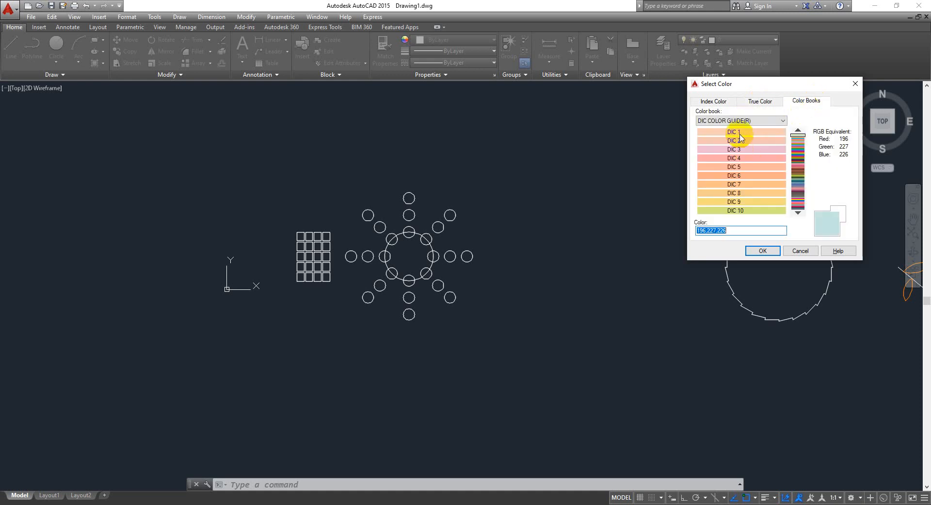
pyautogui.moveTo(799, 137); pyautogui.dragTo(798, 162)
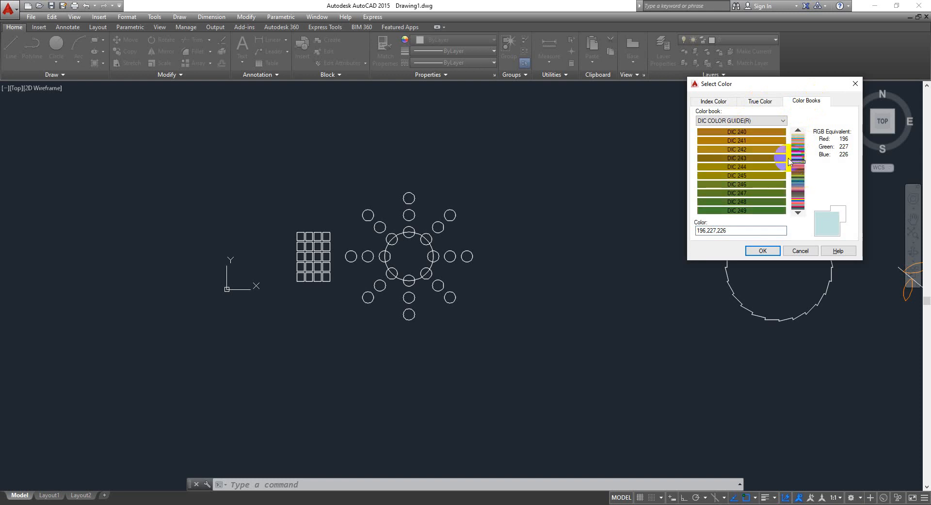
pyautogui.click(854, 85)
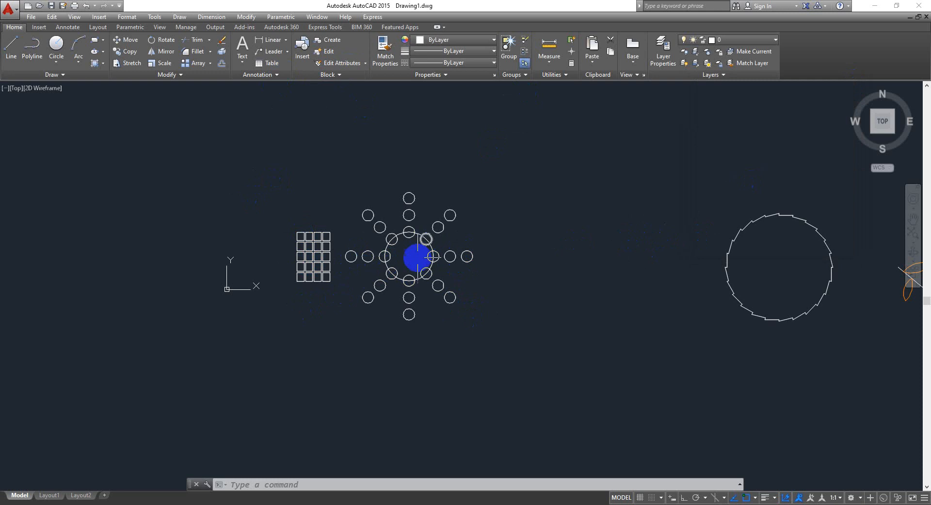
# Step: Load the CENTER linetype from acad.lin into the drawing through the Linetype Manager
pyautogui.scroll(2, 417, 256)
pyautogui.scroll(-3, 218, 223)
pyautogui.moveTo(671, 232); pyautogui.dragTo(394, 223, button='middle')
pyautogui.scroll(-1, 480, 220)
pyautogui.moveTo(655, 270); pyautogui.dragTo(534, 280, button='middle')
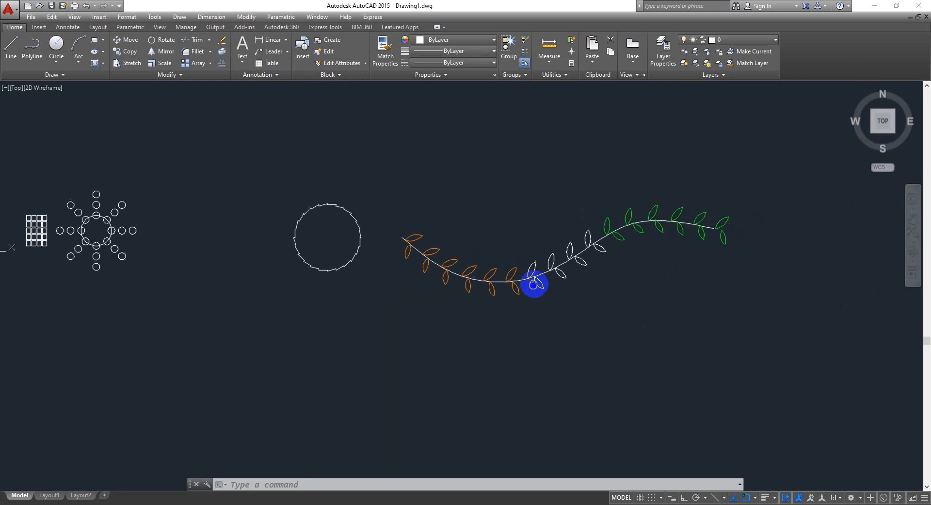
pyautogui.scroll(2, 542, 255)
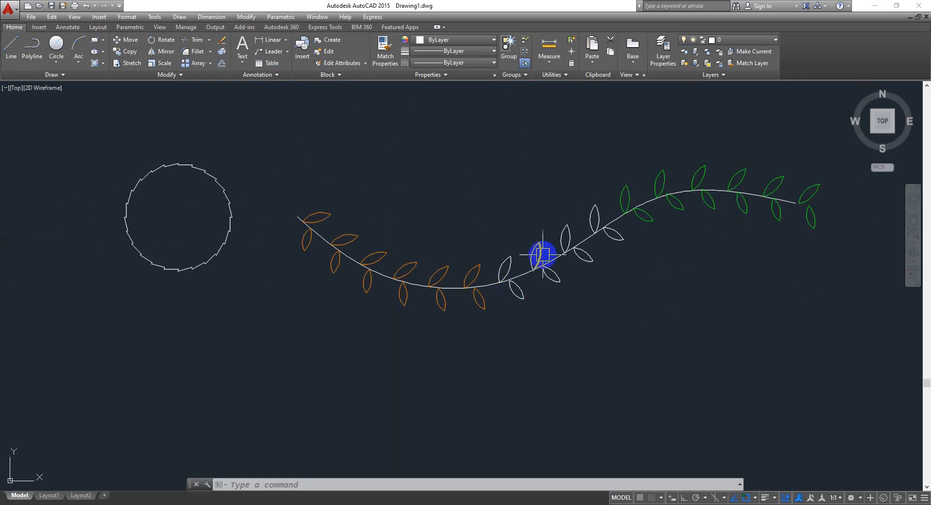
pyautogui.click(488, 63)
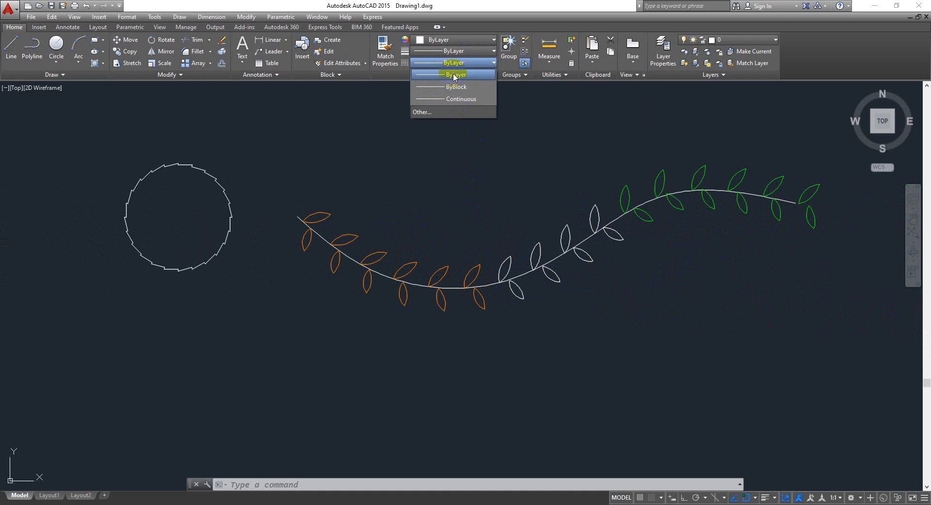
pyautogui.click(426, 112)
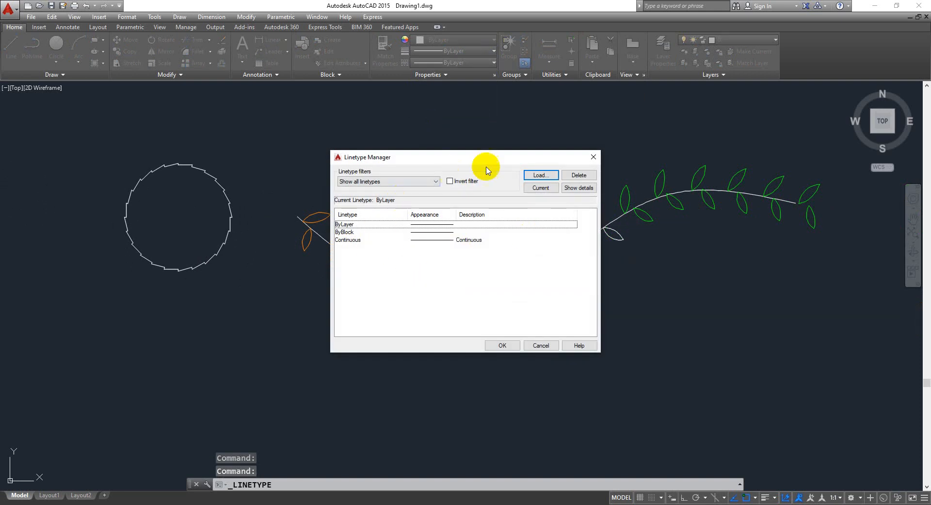
pyautogui.click(537, 176)
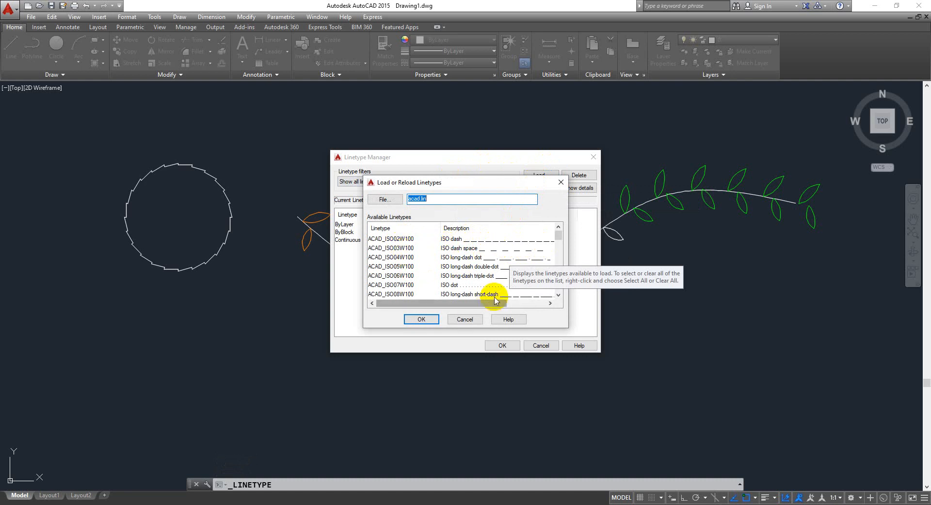
pyautogui.doubleClick(558, 294)
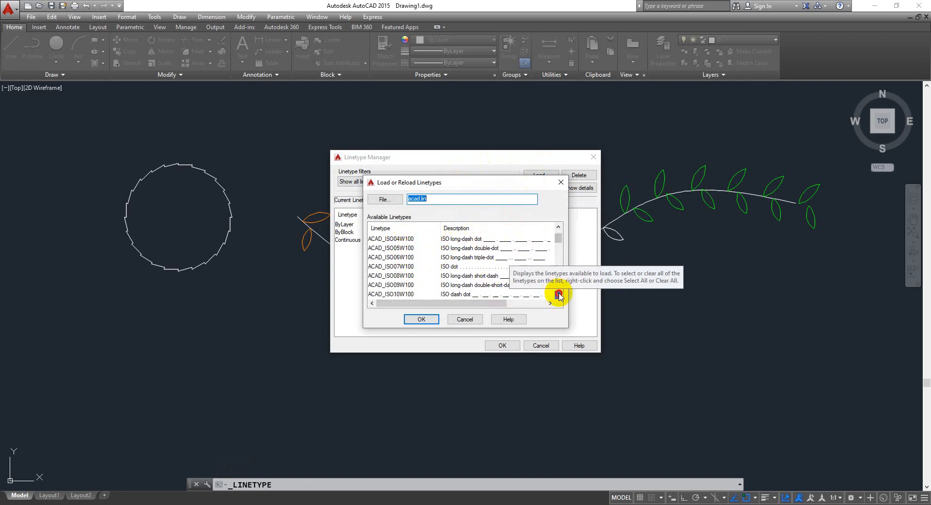
pyautogui.doubleClick(559, 295)
pyautogui.tripleClick(559, 294)
pyautogui.doubleClick(559, 295)
pyautogui.doubleClick(559, 295)
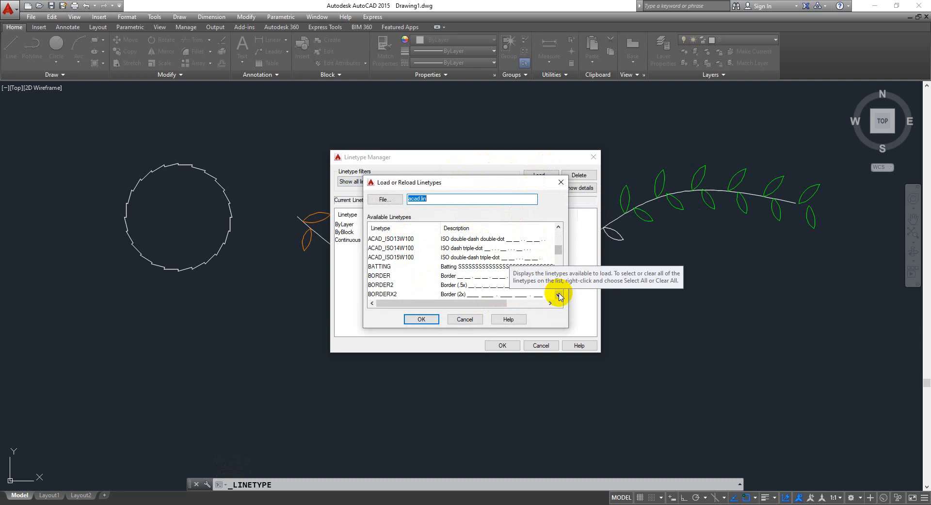
pyautogui.click(559, 295)
pyautogui.click(558, 295)
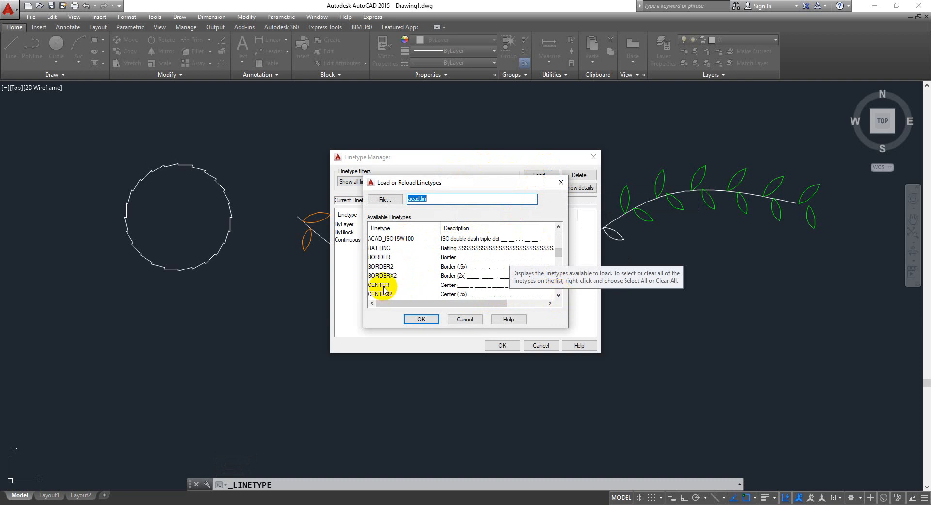
pyautogui.click(558, 294)
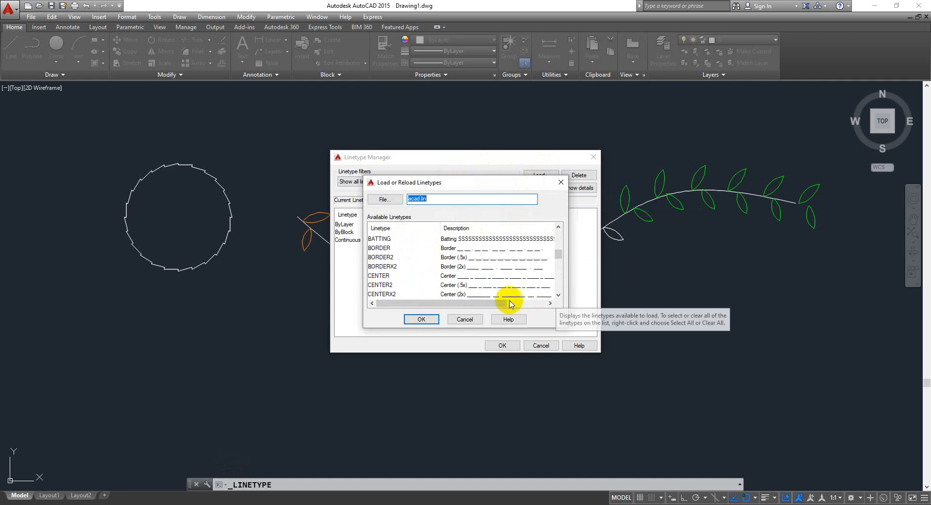
pyautogui.click(388, 275)
pyautogui.click(415, 318)
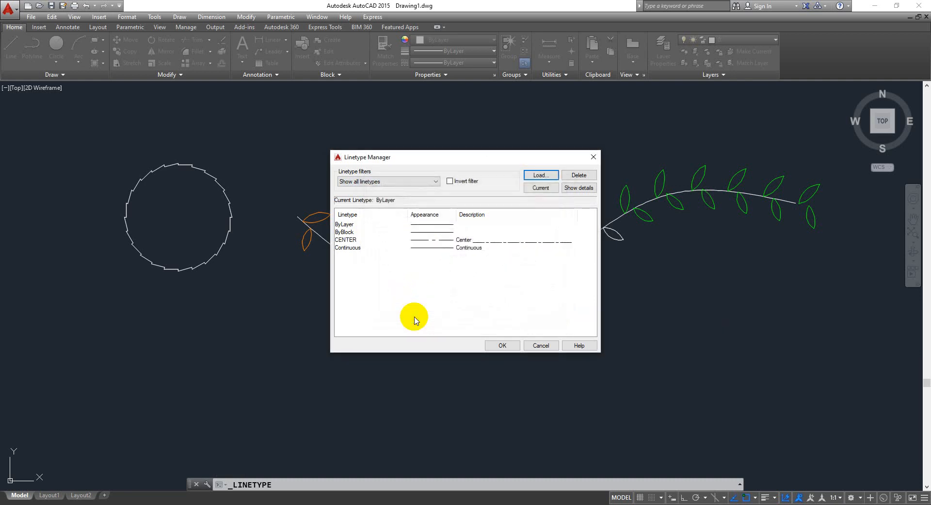
# Step: Load the HIDDEN linetype from acad.lin as well and accept the loaded linetypes
pyautogui.click(538, 175)
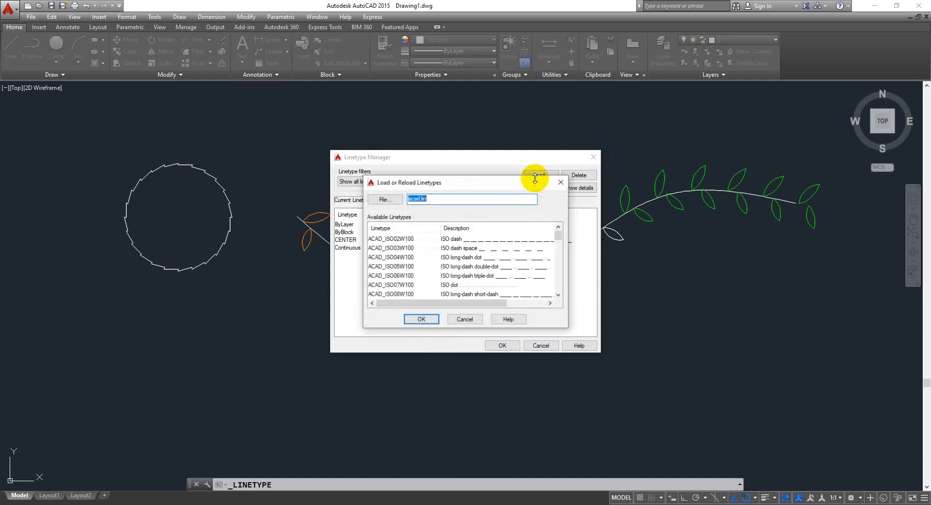
pyautogui.click(559, 294)
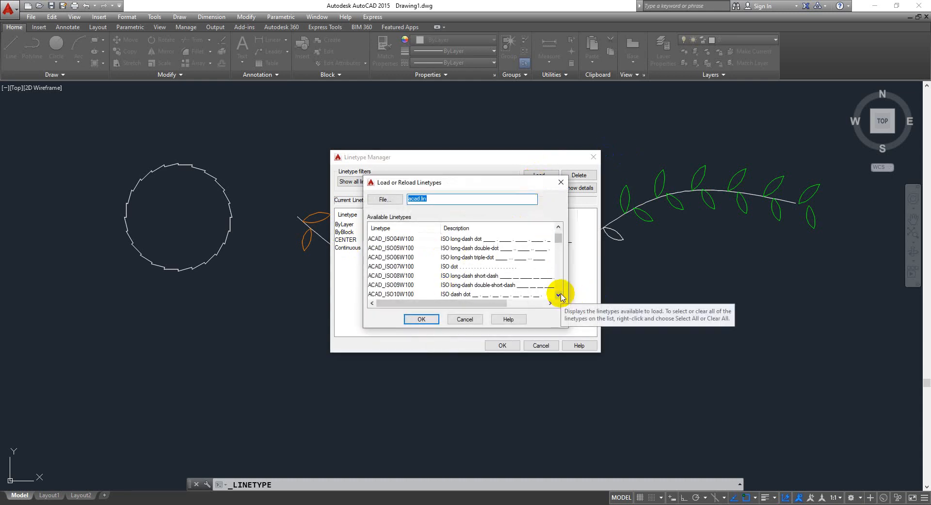
pyautogui.click(560, 294)
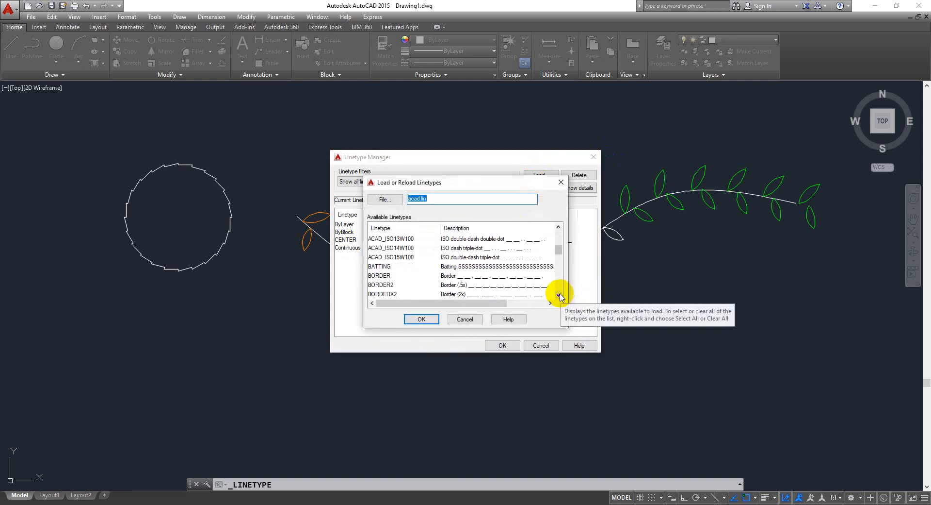
pyautogui.click(560, 294)
pyautogui.click(559, 295)
pyautogui.click(560, 295)
pyautogui.click(559, 294)
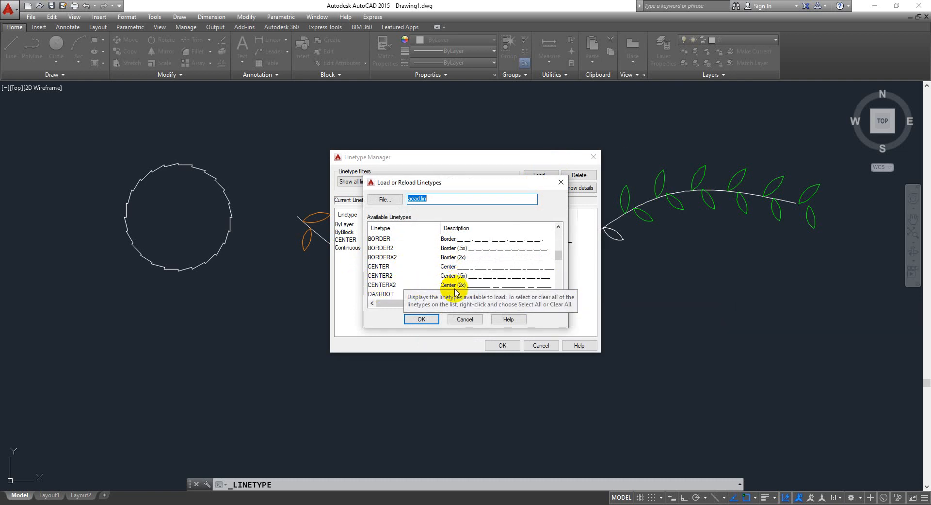
pyautogui.click(558, 295)
pyautogui.click(558, 294)
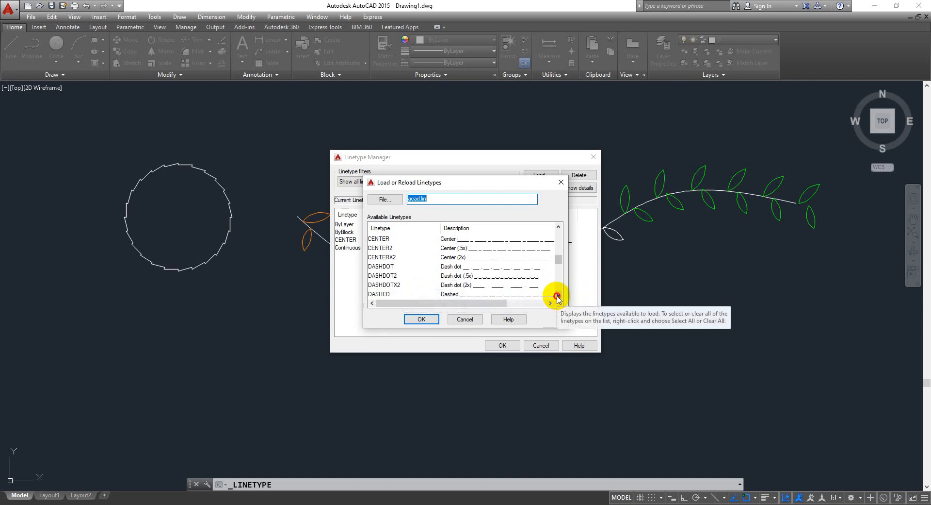
pyautogui.click(558, 295)
pyautogui.click(558, 295)
pyautogui.click(558, 295)
pyautogui.click(559, 295)
pyautogui.click(558, 295)
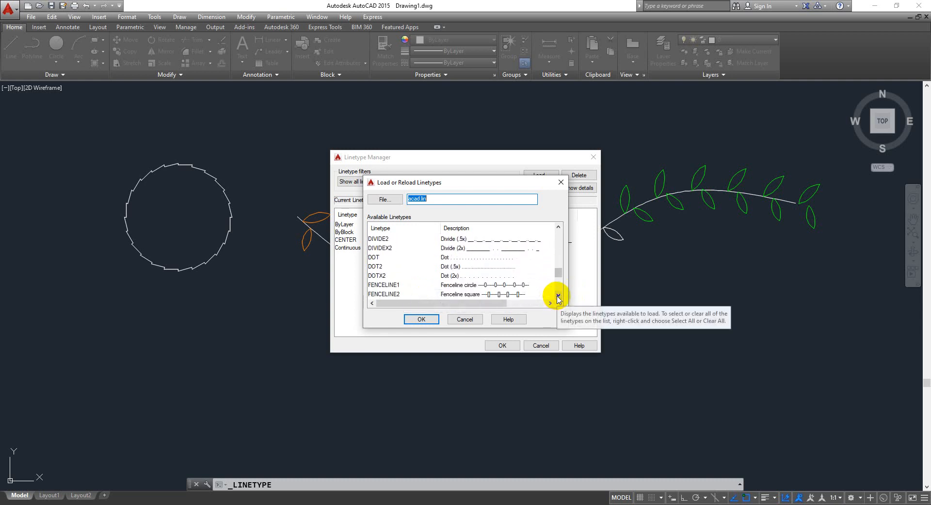
pyautogui.click(559, 295)
pyautogui.click(558, 295)
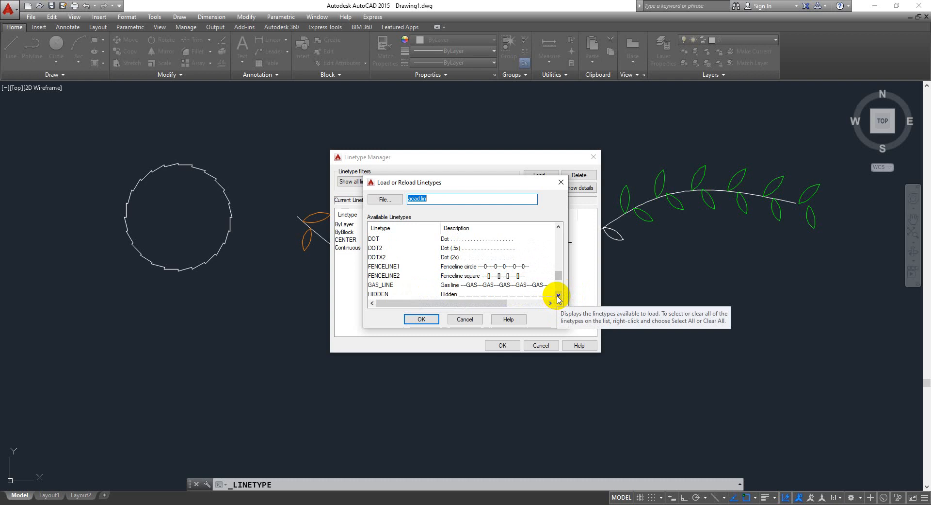
pyautogui.click(559, 295)
pyautogui.click(378, 285)
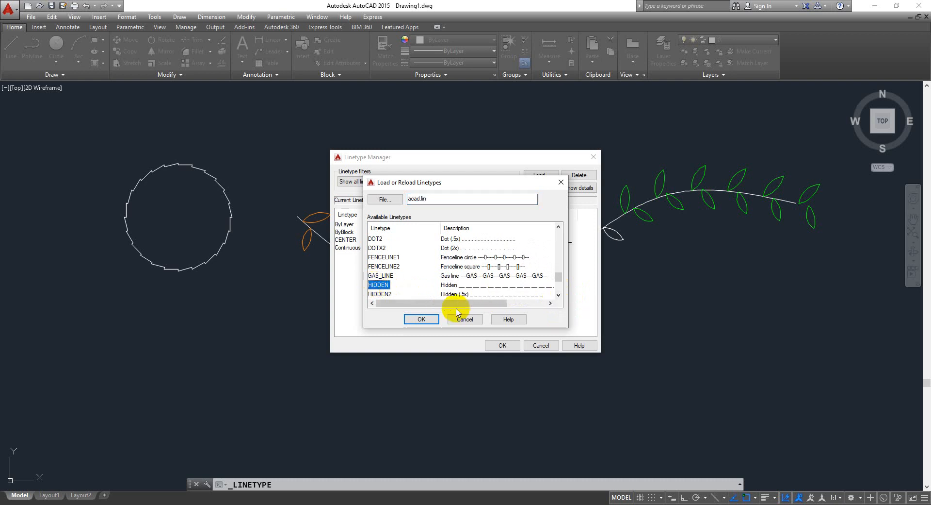
pyautogui.click(421, 318)
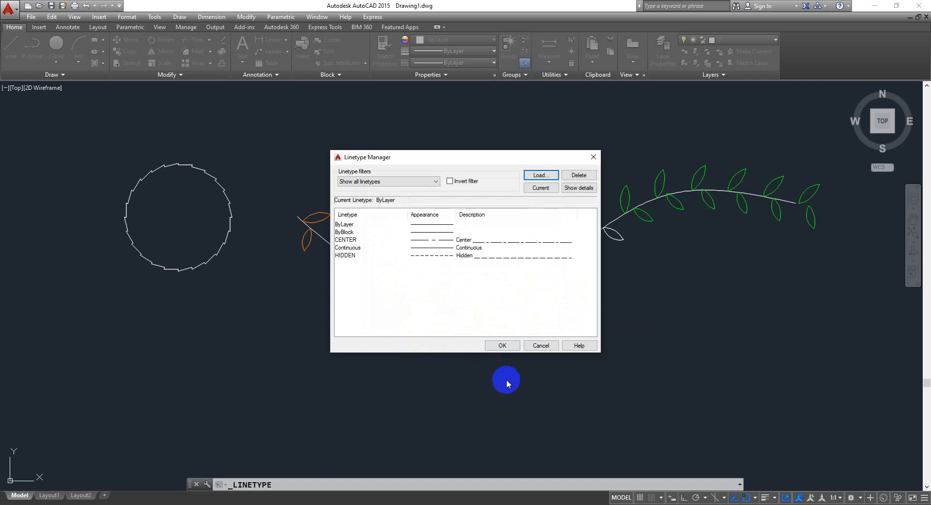
pyautogui.click(403, 307)
pyautogui.click(507, 345)
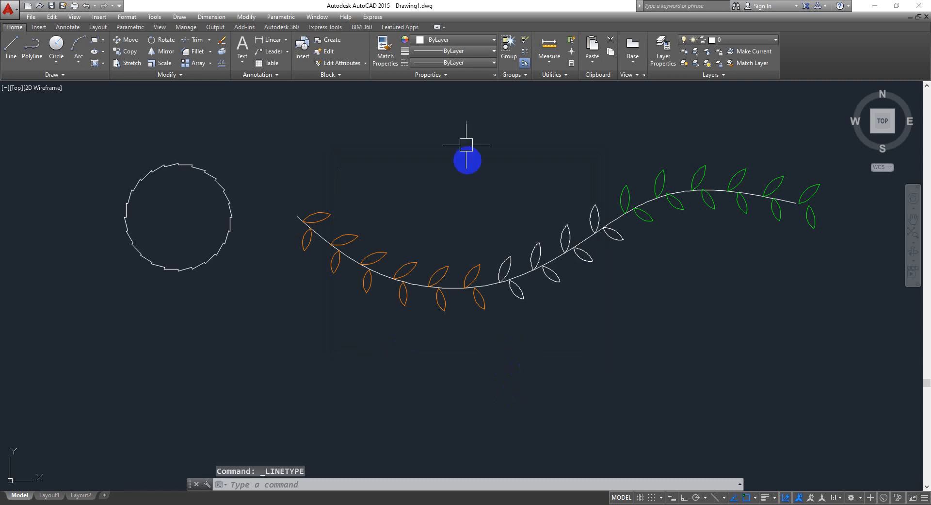
# Step: Change the linetype of the spline running through the leaves to CENTER and clear the selection
pyautogui.click(480, 63)
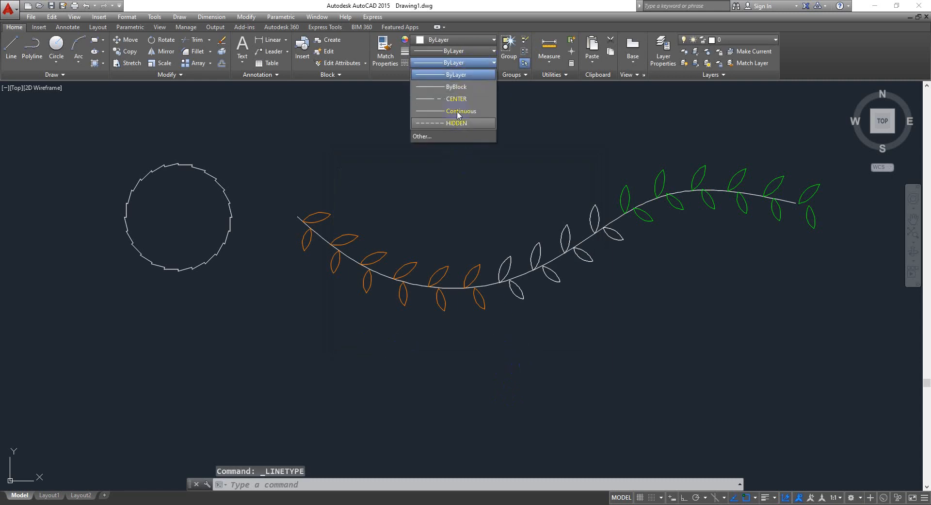
pyautogui.click(538, 431)
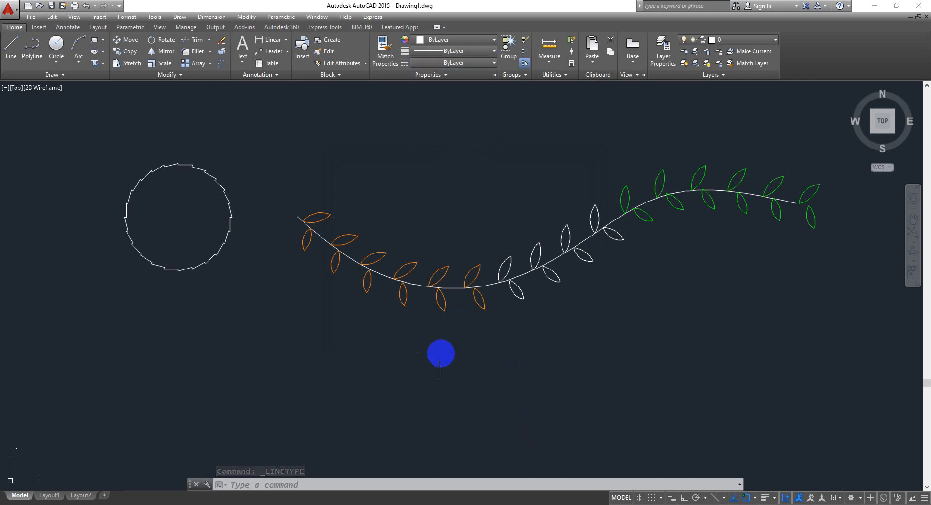
pyautogui.scroll(5, 457, 304)
pyautogui.click(420, 238)
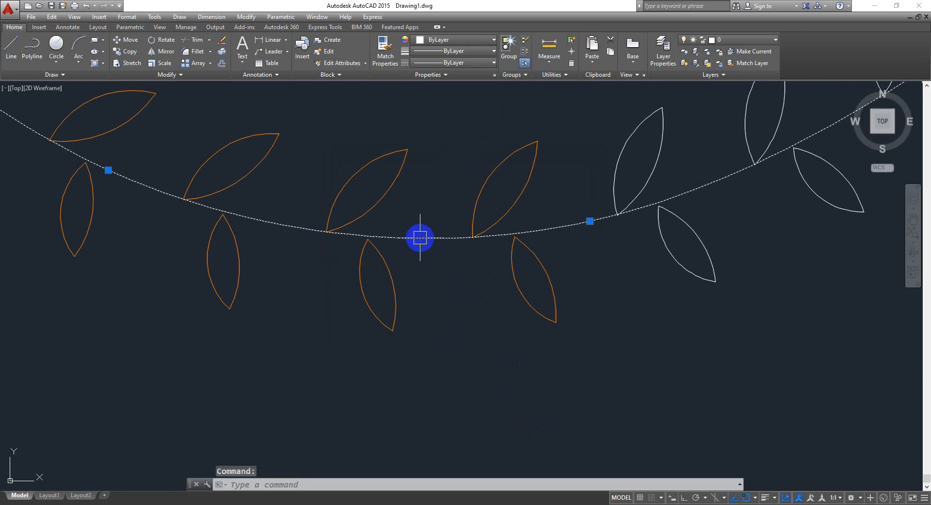
pyautogui.click(472, 59)
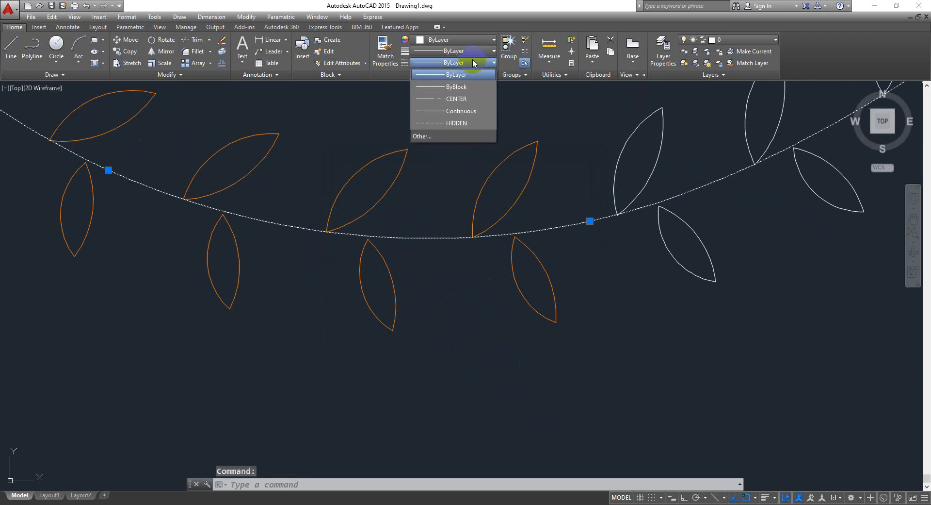
pyautogui.click(450, 101)
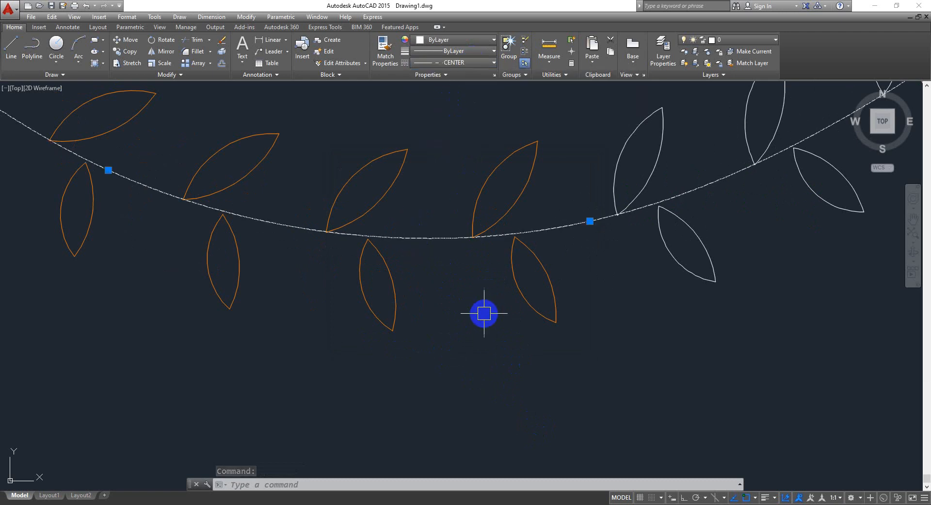
pyautogui.press('Escape')
# Step: Examine the dash pattern of the leaf spline's linetype both up close and from farther away
pyautogui.scroll(6, 462, 233)
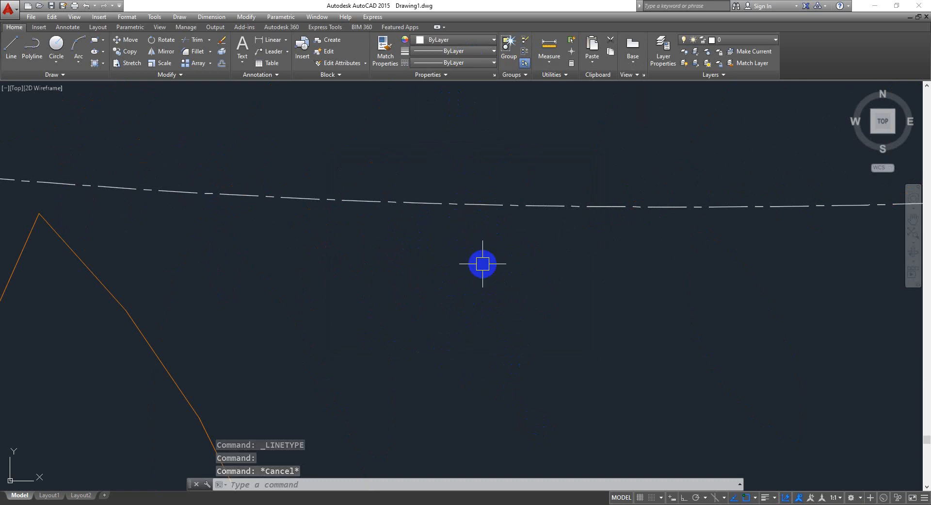
pyautogui.scroll(-5, 483, 263)
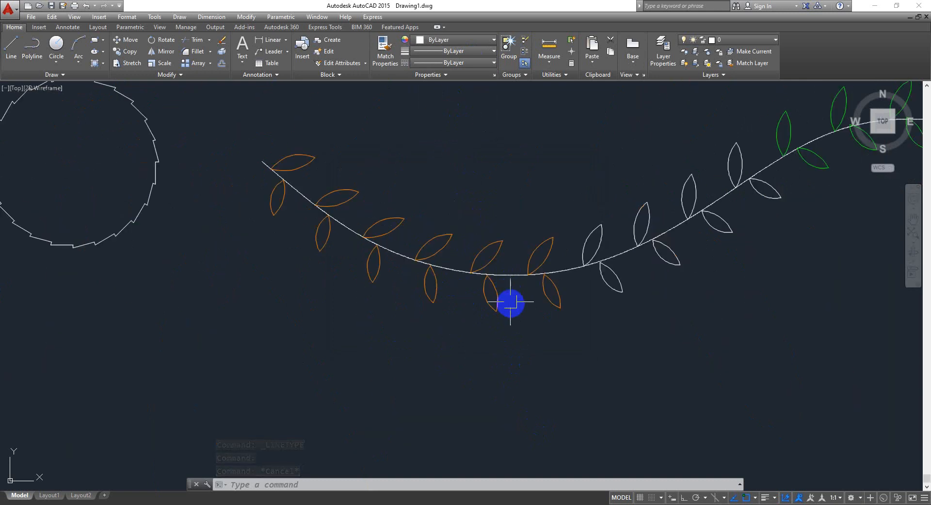
pyautogui.moveTo(603, 327); pyautogui.dragTo(491, 367, button='middle')
pyautogui.scroll(2, 490, 367)
pyautogui.scroll(5, 476, 299)
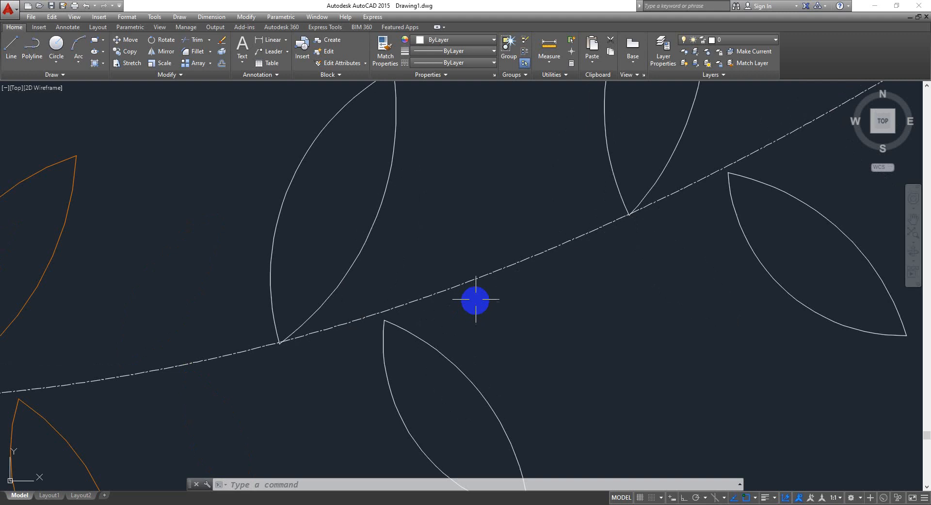
pyautogui.scroll(-2, 476, 300)
pyautogui.scroll(-5, 516, 318)
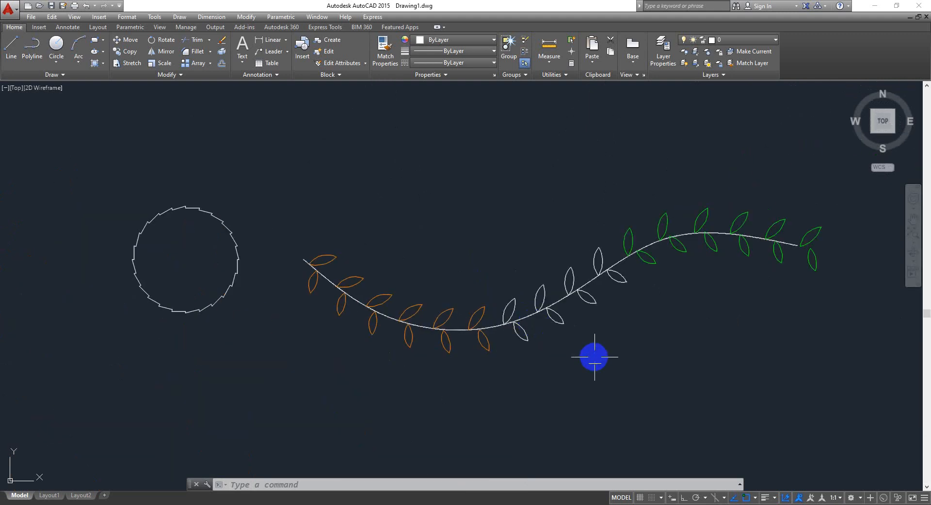
pyautogui.scroll(2, 592, 353)
pyautogui.moveTo(589, 349); pyautogui.dragTo(535, 399, button='middle')
pyautogui.scroll(2, 490, 368)
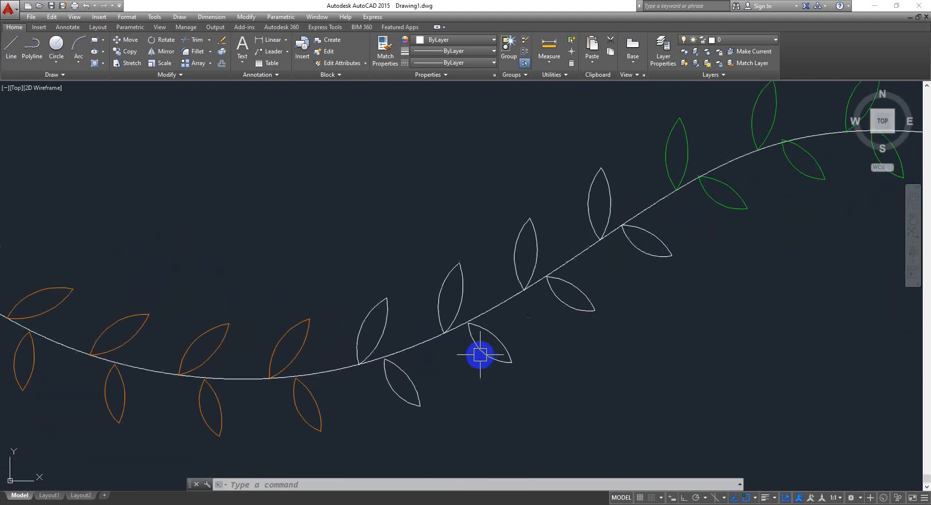
pyautogui.scroll(1, 461, 355)
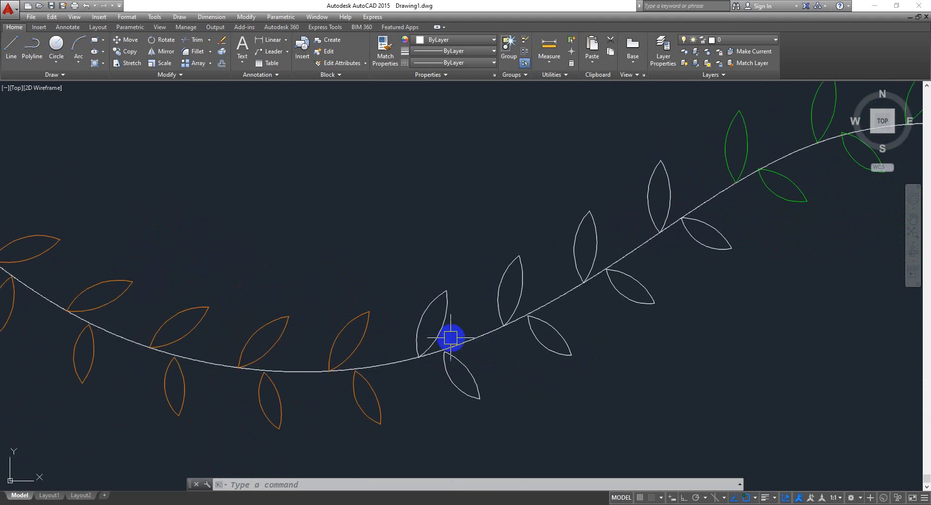
pyautogui.scroll(10, 466, 345)
pyautogui.scroll(-12, 463, 295)
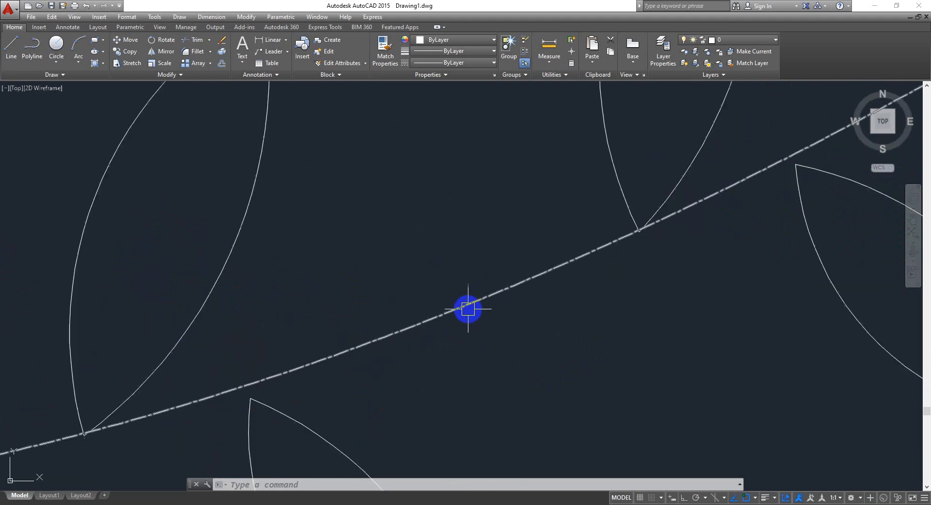
pyautogui.scroll(2, 511, 379)
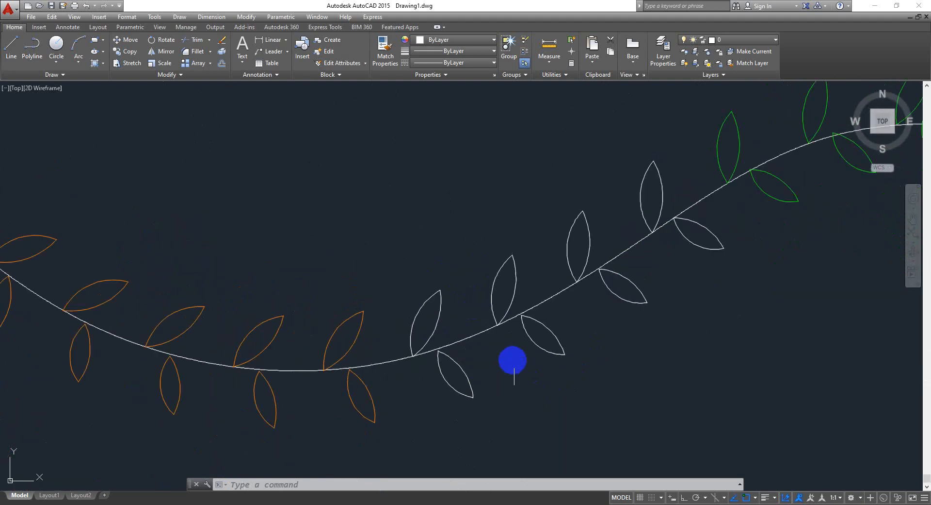
pyautogui.scroll(3, 513, 406)
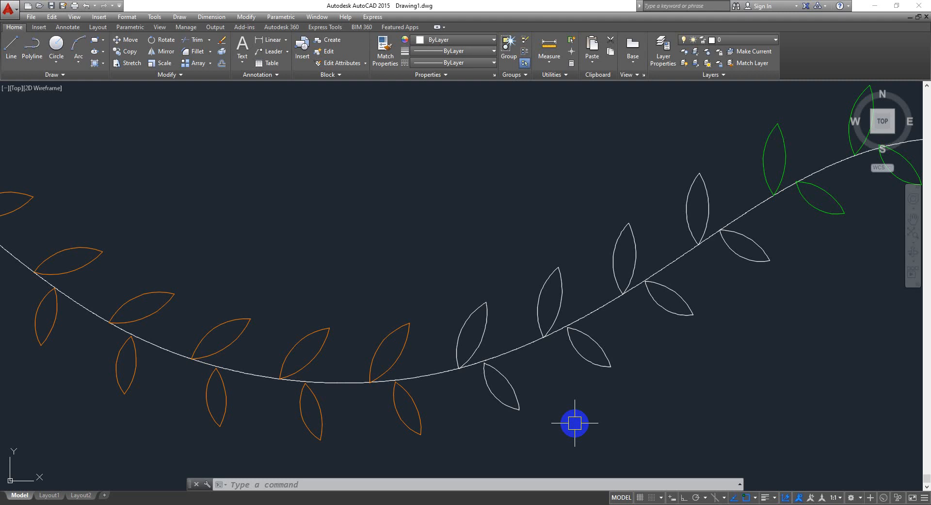
# Step: Set the drawing's global linetype scale factor to 5
pyautogui.write('lts')
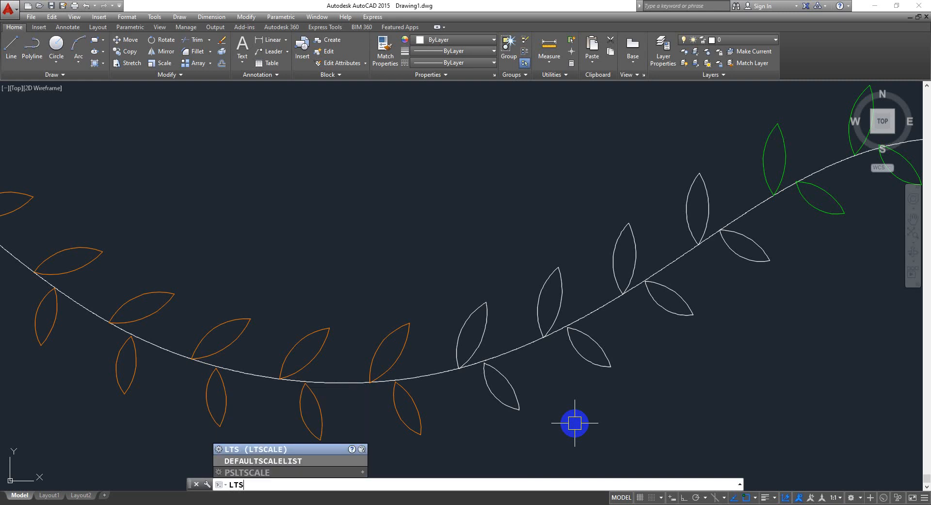
pyautogui.press('Return')
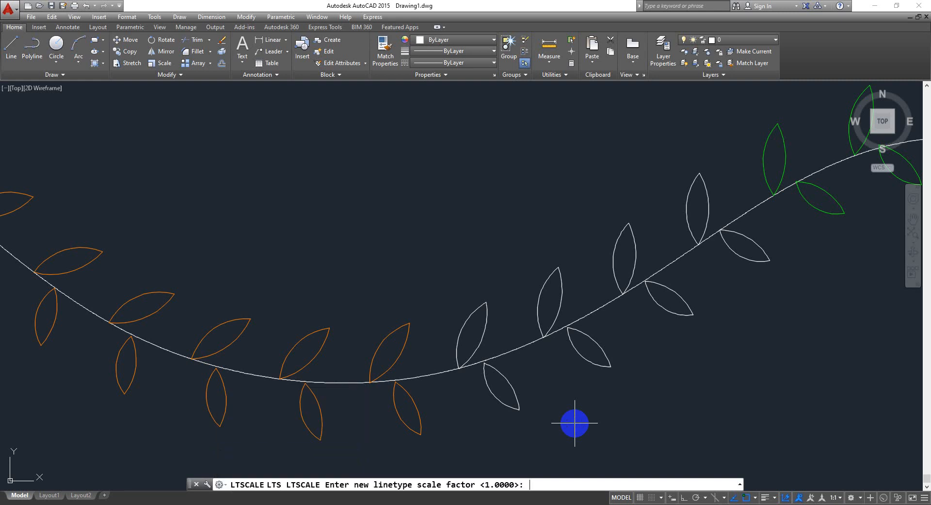
pyautogui.press('Return')
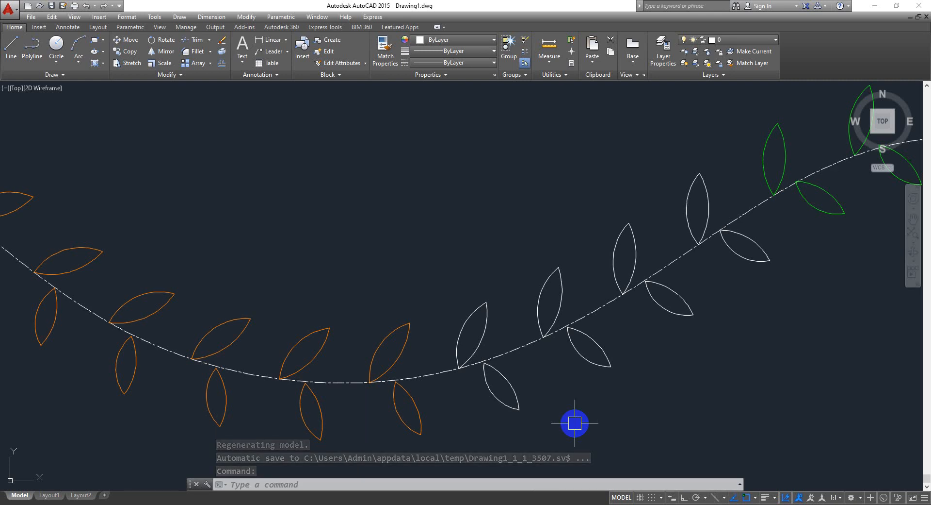
# Step: Set the drawing's global linetype scale factor to 10 with LTSCALE
pyautogui.write('lts')
pyautogui.press('Return')
pyautogui.write('10')
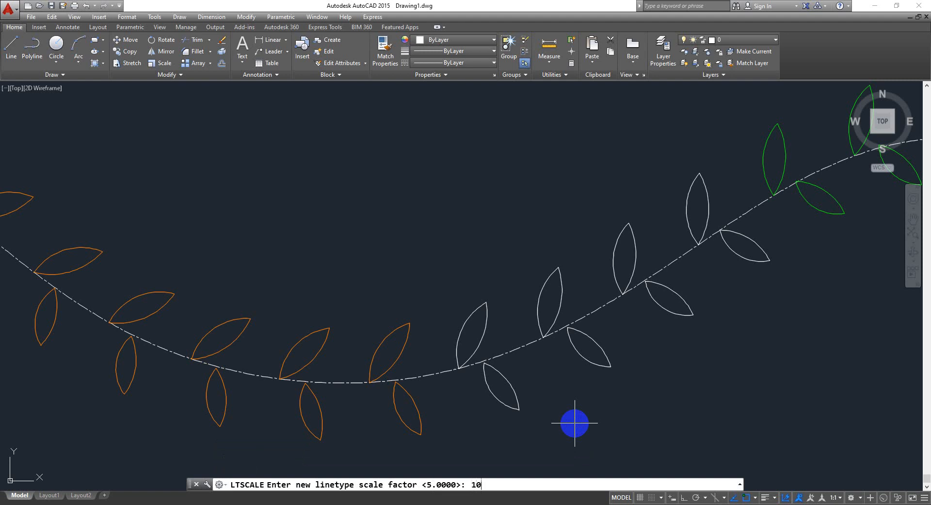
pyautogui.press('Return')
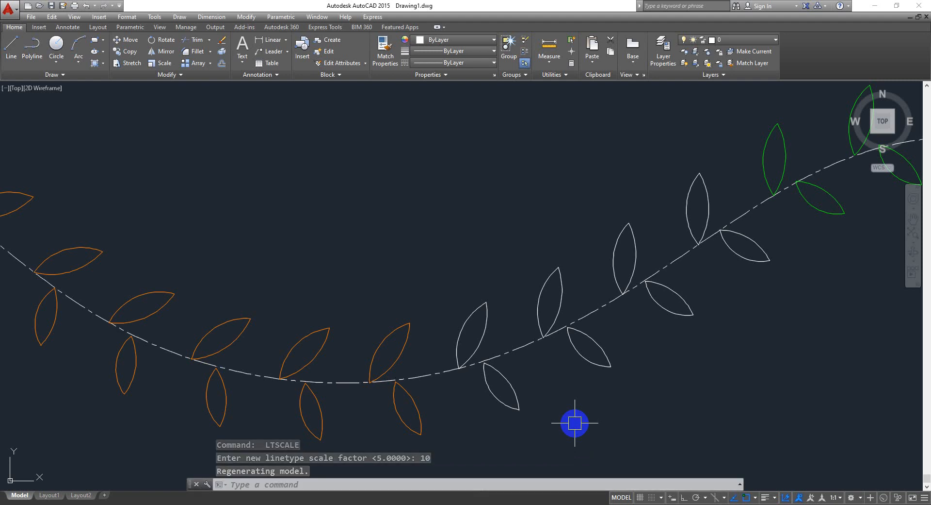
# Step: Change the linetype of the large circle at the centre of the polar circle array to CENTER and clear the selection
pyautogui.scroll(-5, 517, 291)
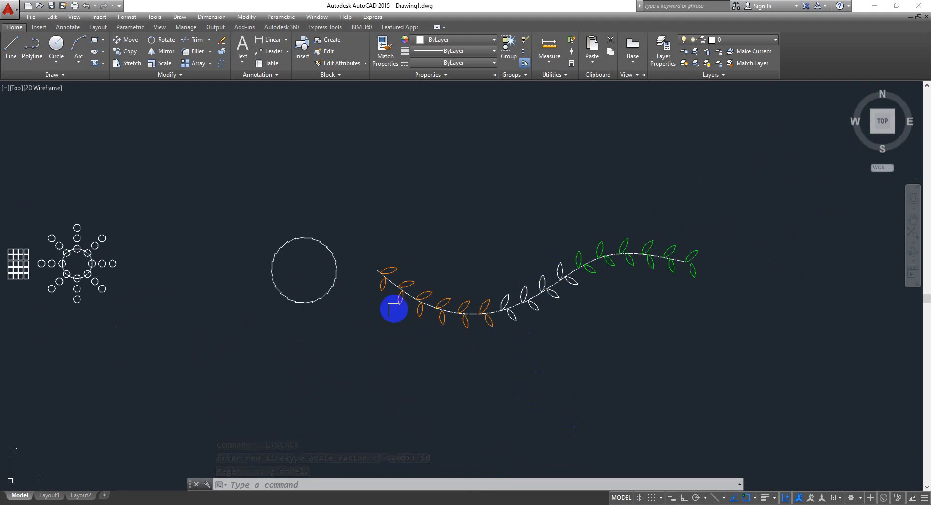
pyautogui.scroll(5, 287, 274)
pyautogui.moveTo(330, 307); pyautogui.dragTo(676, 318, button='middle')
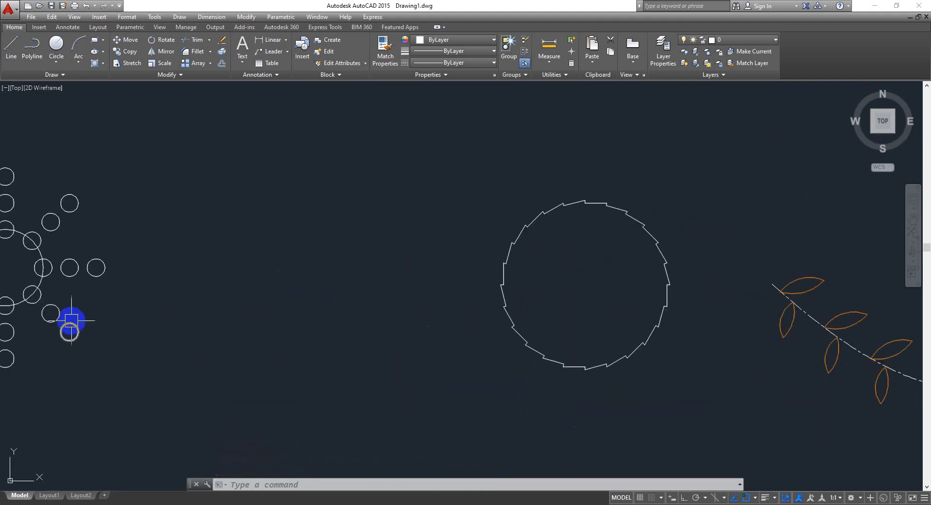
pyautogui.scroll(-2, 120, 322)
pyautogui.moveTo(121, 322); pyautogui.dragTo(418, 289, button='middle')
pyautogui.scroll(6, 417, 288)
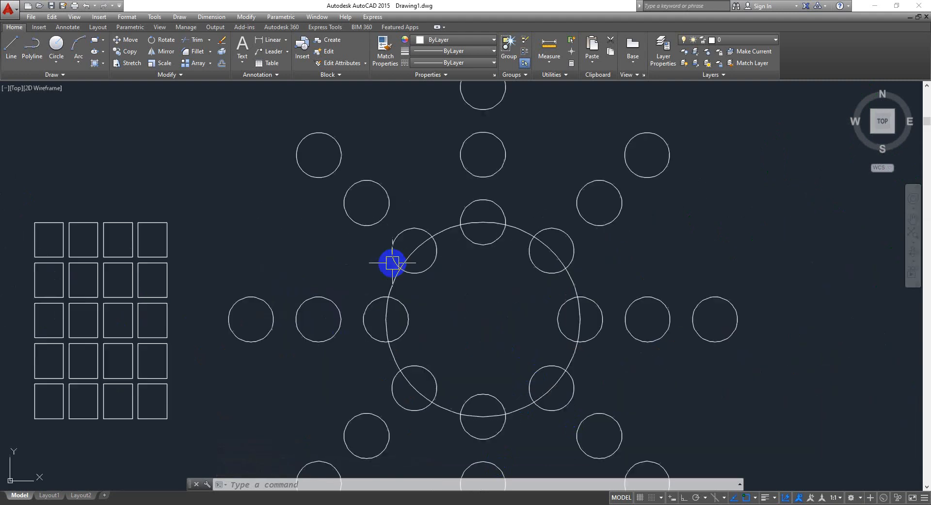
pyautogui.click(395, 297)
pyautogui.click(454, 63)
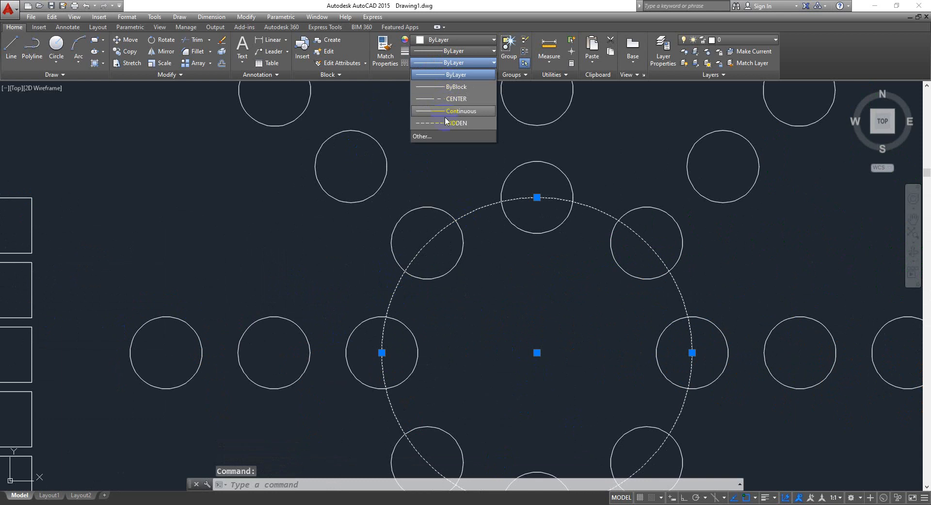
pyautogui.click(453, 99)
pyautogui.press('Escape')
# Step: Change the linetype of the top-right rectangle in the rectangular array to HIDDEN and clear the selection
pyautogui.scroll(-5, 533, 297)
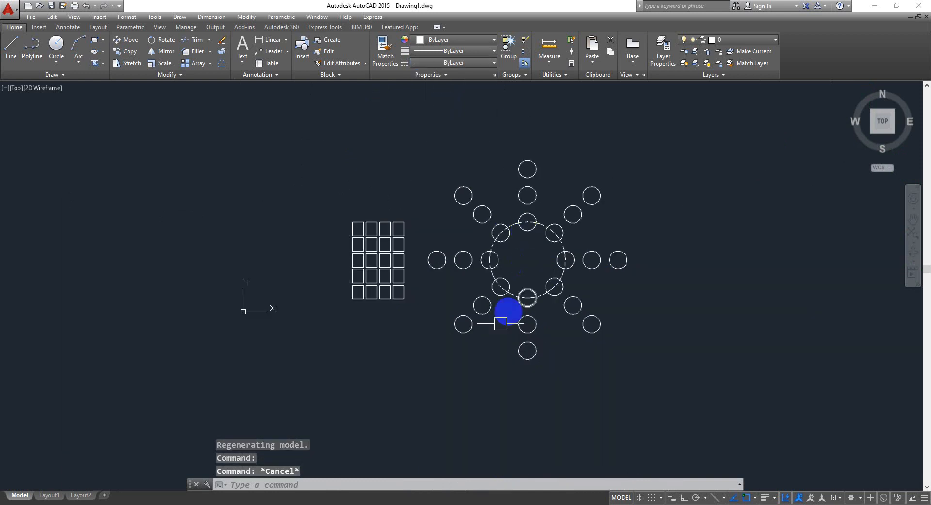
pyautogui.scroll(2, 460, 301)
pyautogui.scroll(3, 330, 215)
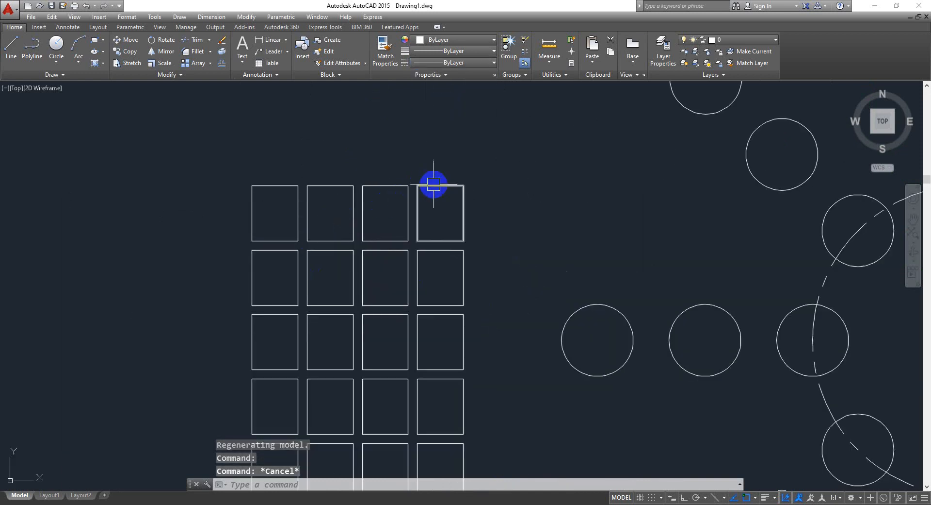
pyautogui.click(433, 186)
pyautogui.click(470, 63)
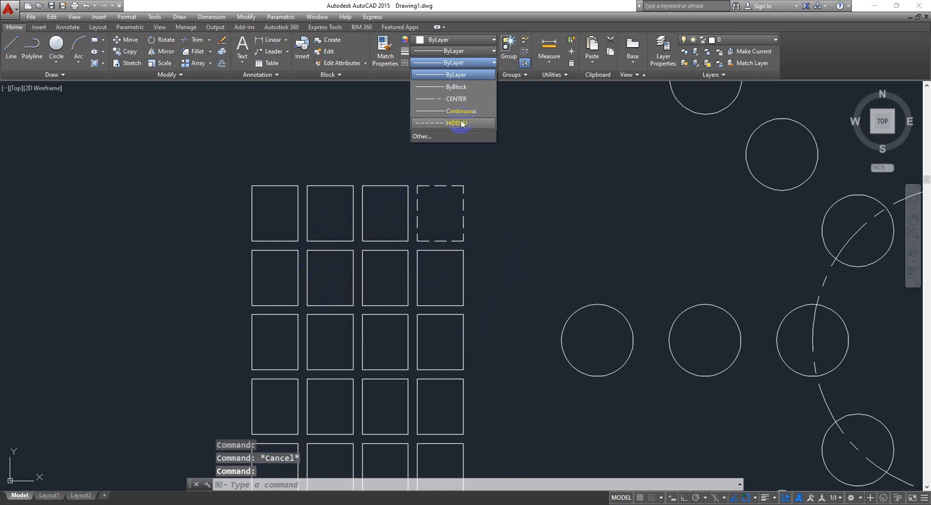
pyautogui.click(461, 122)
pyautogui.press('Escape')
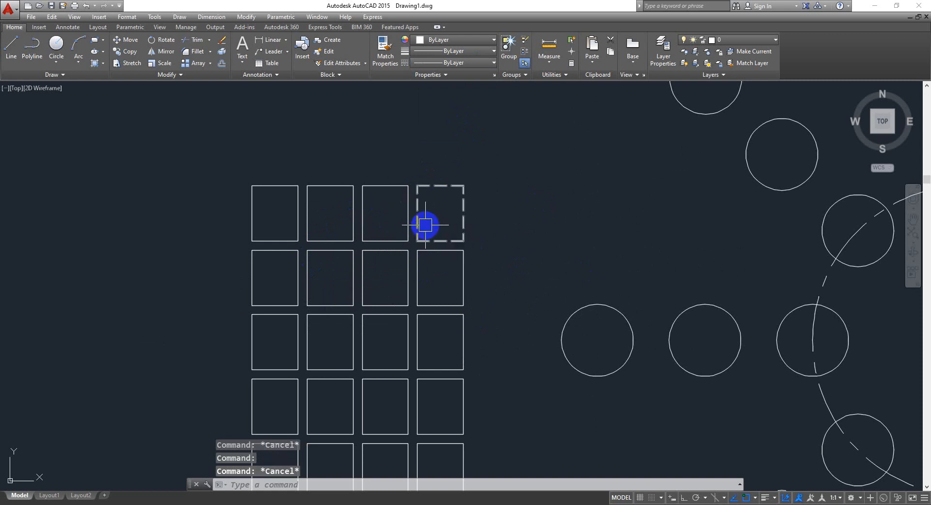
# Step: Change the linetype of the polar array's leftmost small circle, nearest the rectangles, to HIDDEN and clear the selection
pyautogui.scroll(2, 425, 224)
pyautogui.scroll(-4, 548, 250)
pyautogui.click(618, 308)
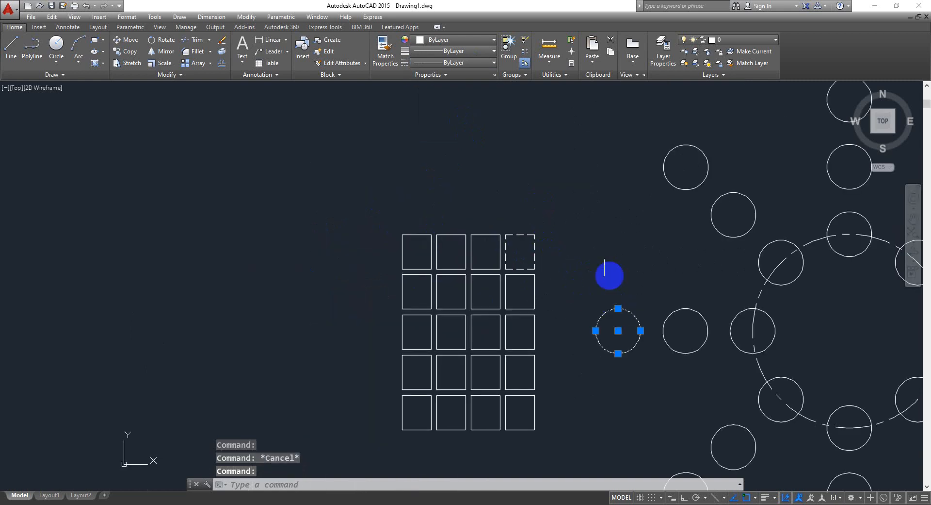
pyautogui.click(448, 63)
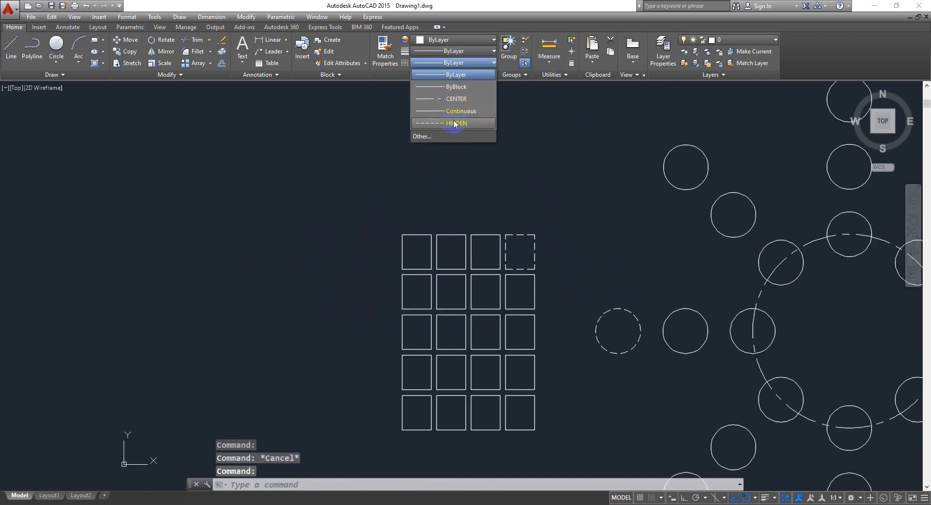
pyautogui.click(455, 123)
pyautogui.press('Escape')
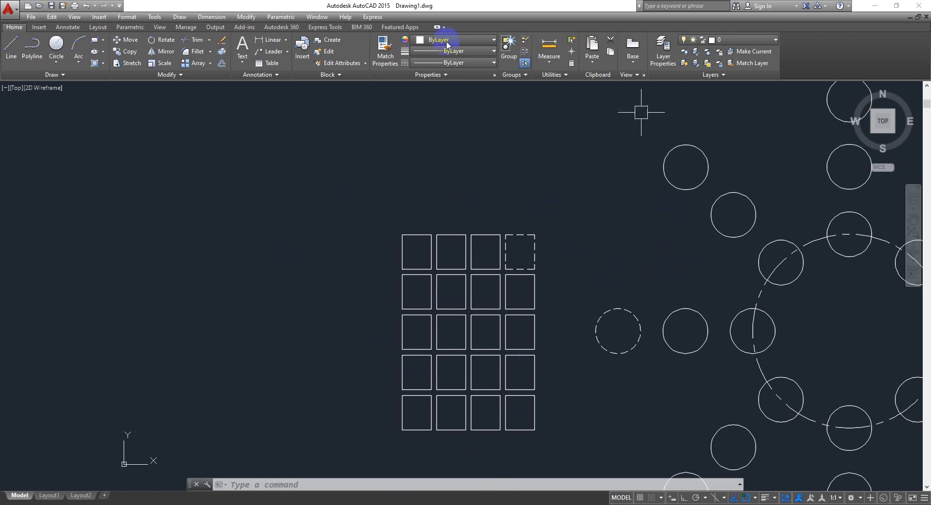
# Step: Assign a 0.30 mm lineweight to the outermost top and upper-left circles of the polar array and clear the selection
pyautogui.scroll(-4, 376, 179)
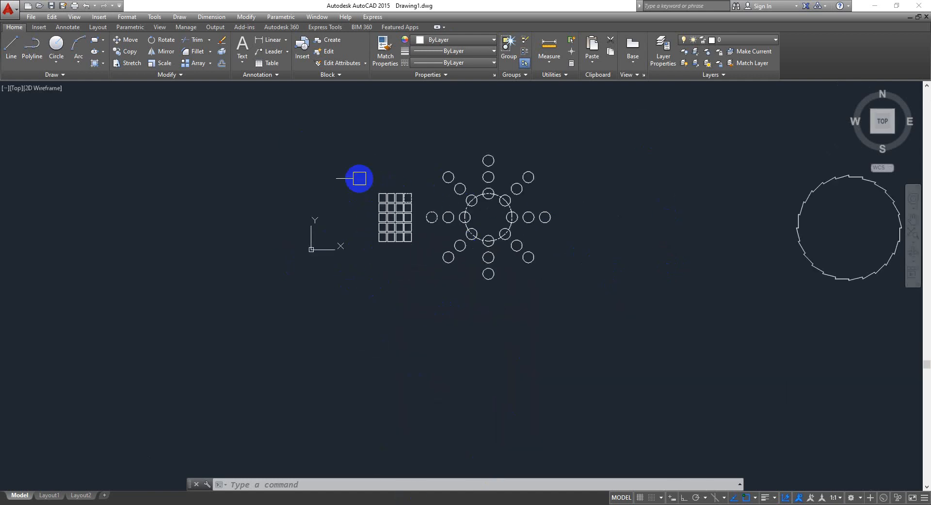
pyautogui.scroll(2, 359, 183)
pyautogui.scroll(6, 416, 206)
pyautogui.scroll(-4, 360, 201)
pyautogui.moveTo(497, 203); pyautogui.dragTo(407, 266, button='middle')
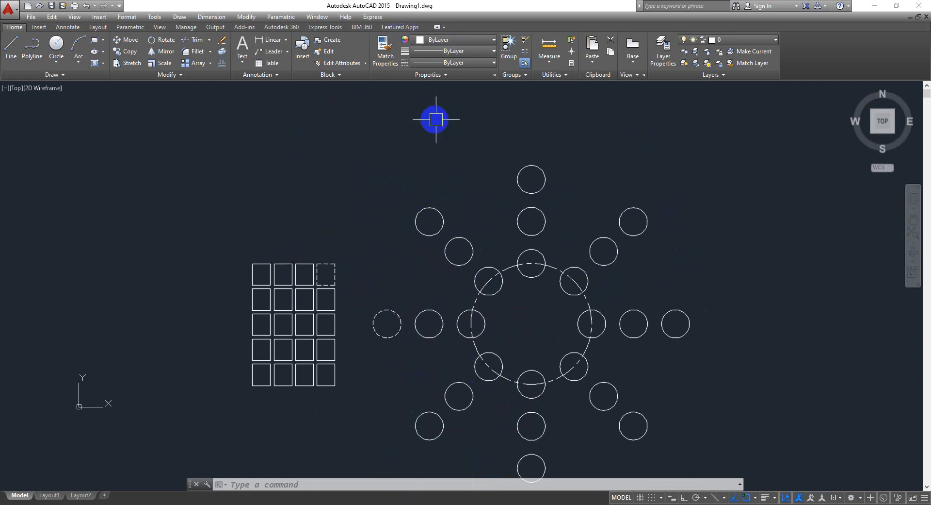
pyautogui.click(447, 54)
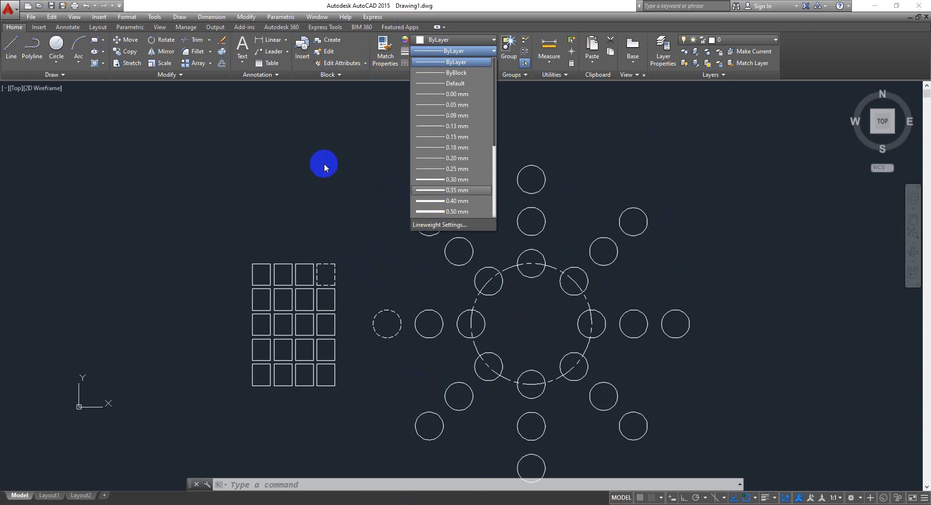
pyautogui.click(323, 165)
pyautogui.click(297, 191)
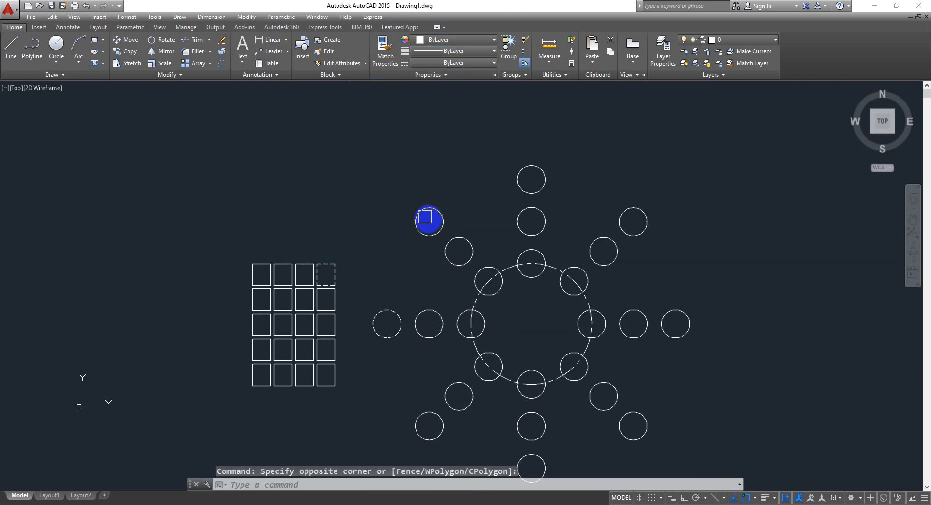
pyautogui.click(419, 210)
pyautogui.click(520, 166)
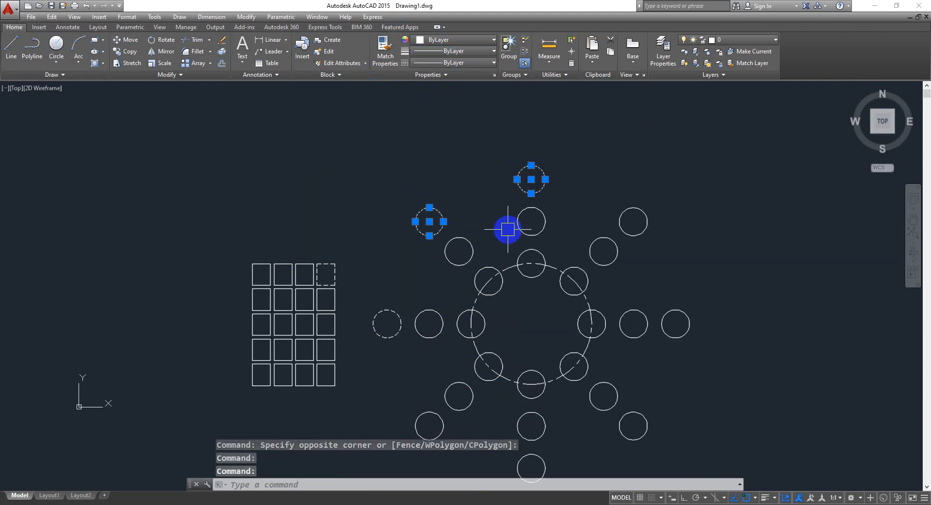
pyautogui.click(447, 51)
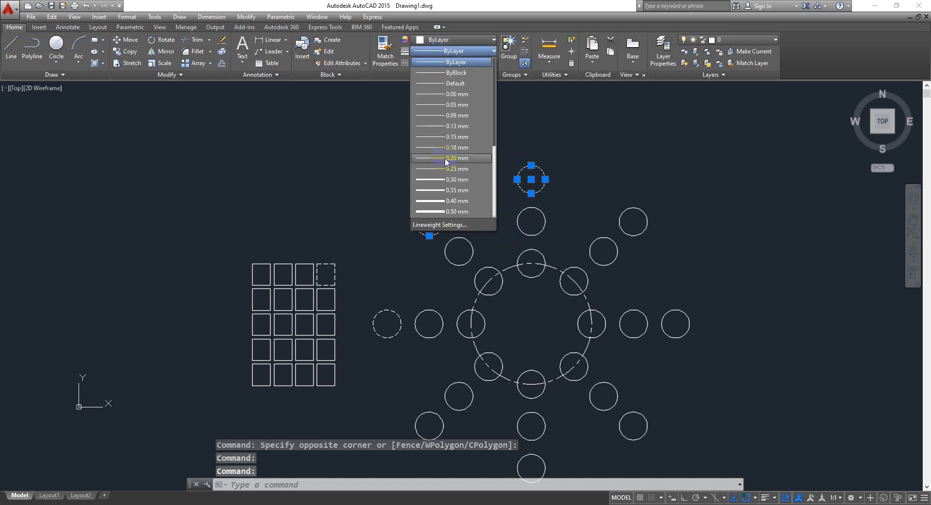
pyautogui.click(438, 179)
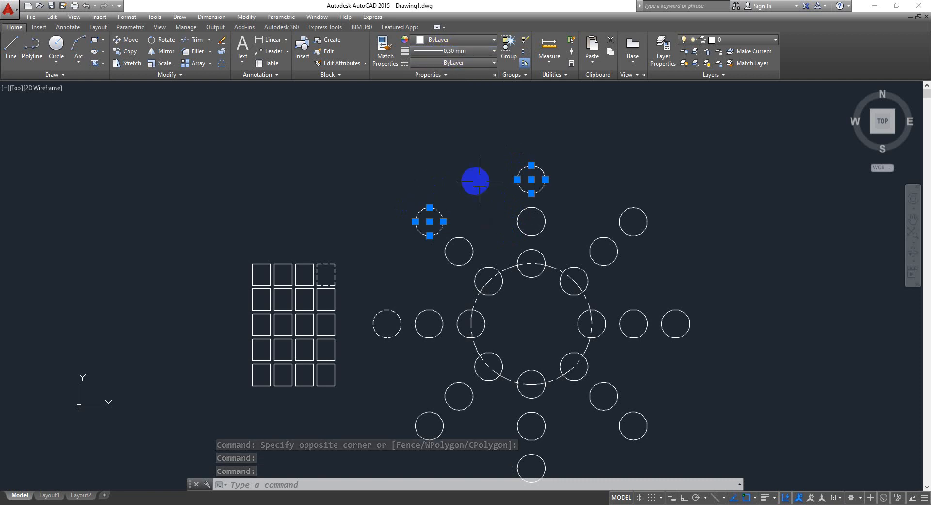
pyautogui.press('Escape')
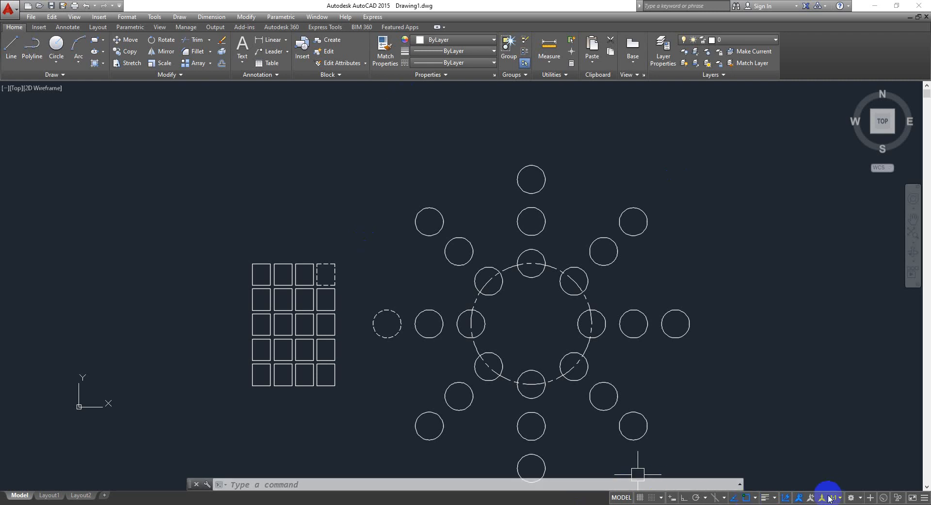
# Step: Turn on the lineweight display, switch it off to compare the circles, and turn it on again
pyautogui.click(767, 500)
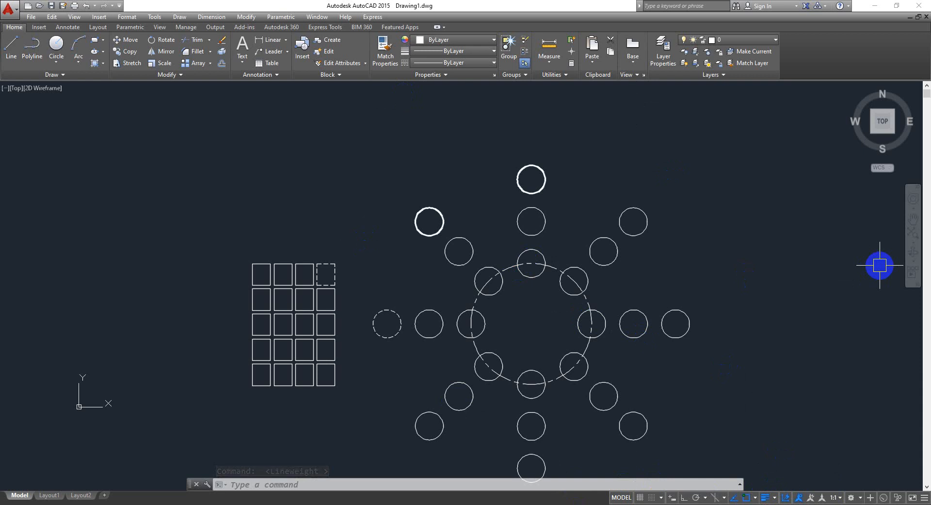
pyautogui.click(768, 497)
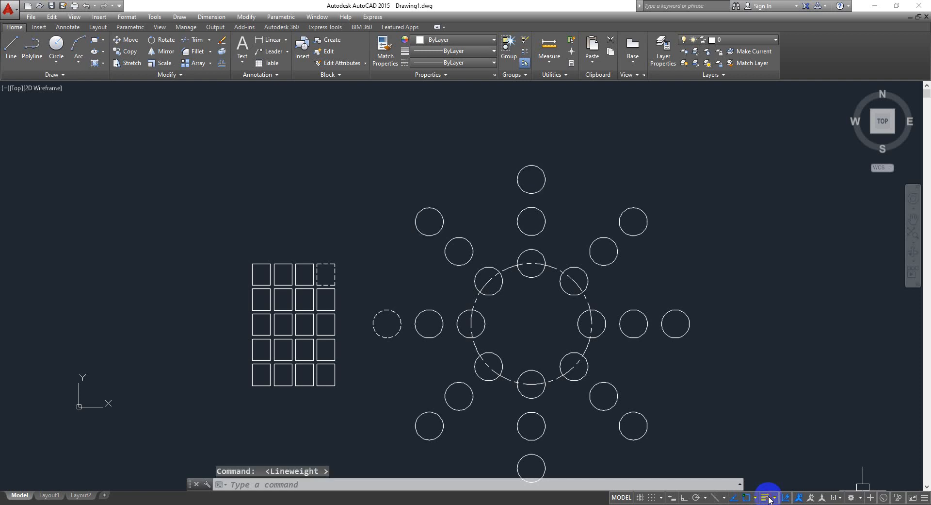
pyautogui.click(768, 497)
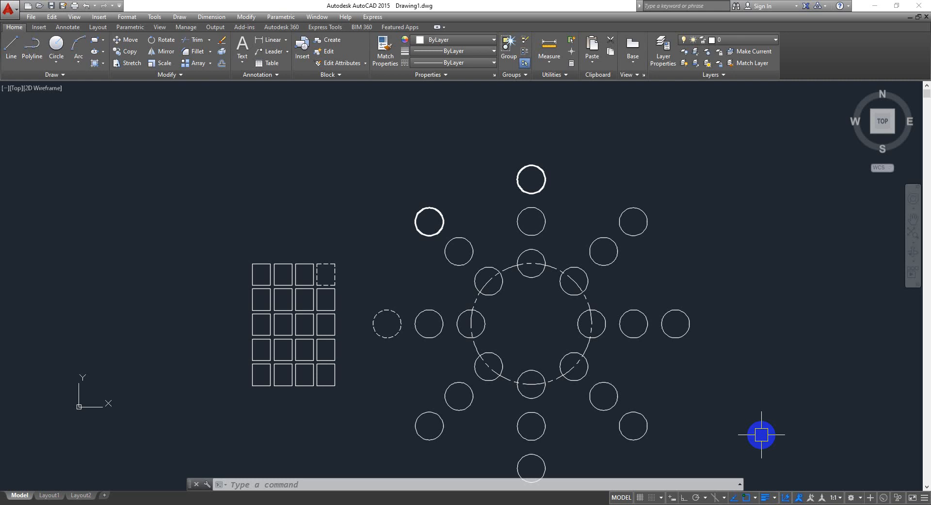
pyautogui.write('LWt')
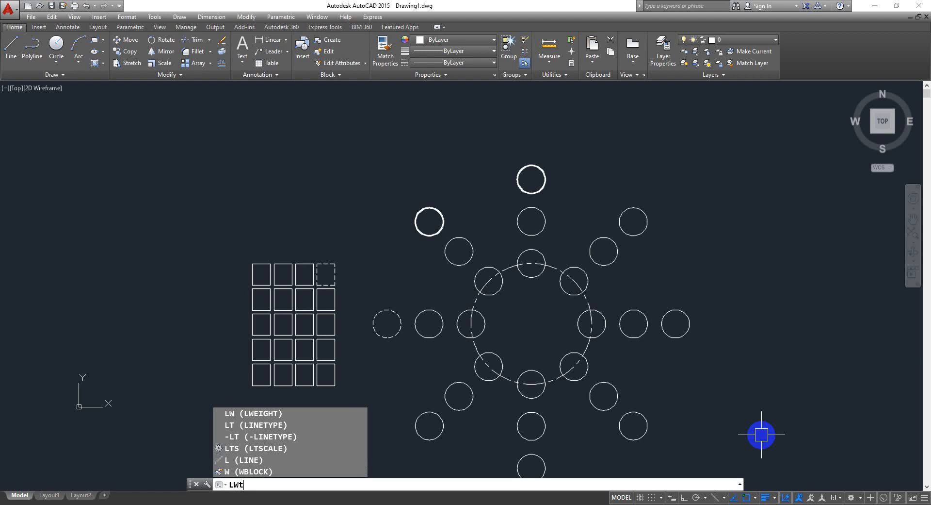
pyautogui.press('Return')
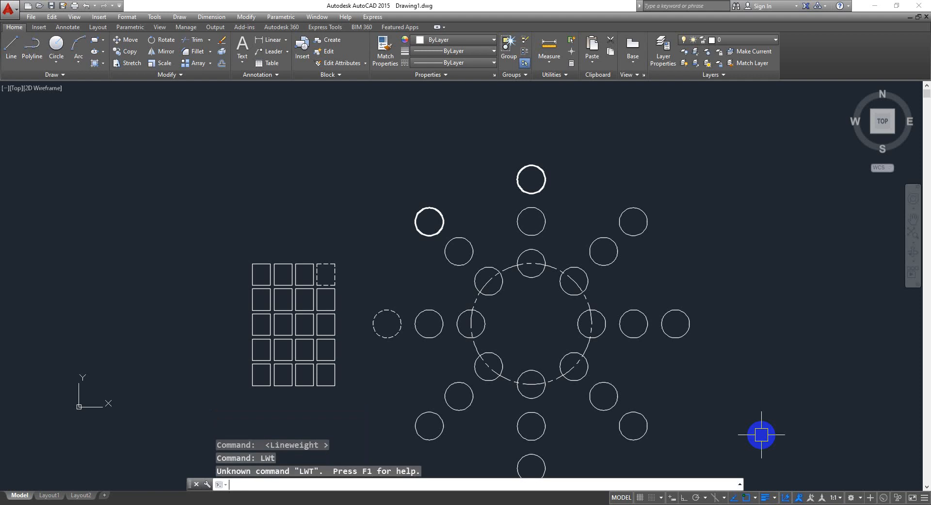
pyautogui.write('lts')
pyautogui.press('Return')
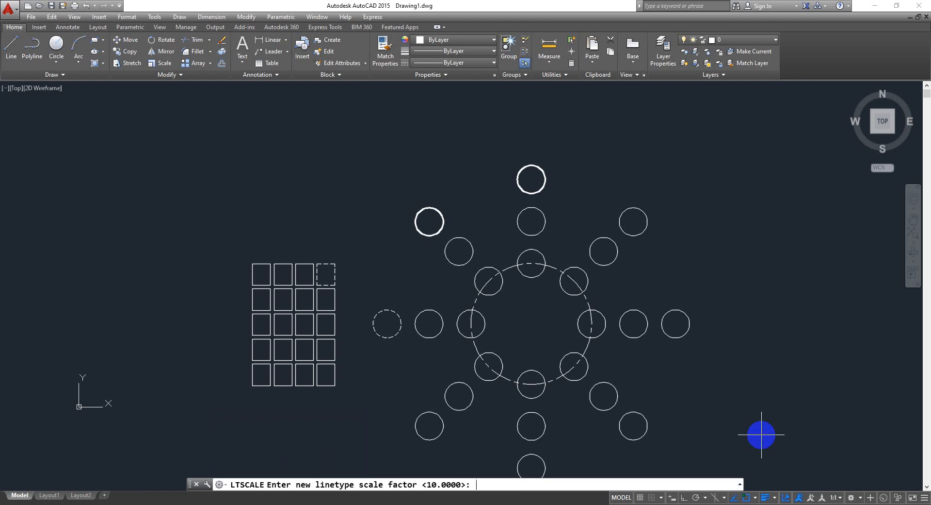
pyautogui.press('Escape')
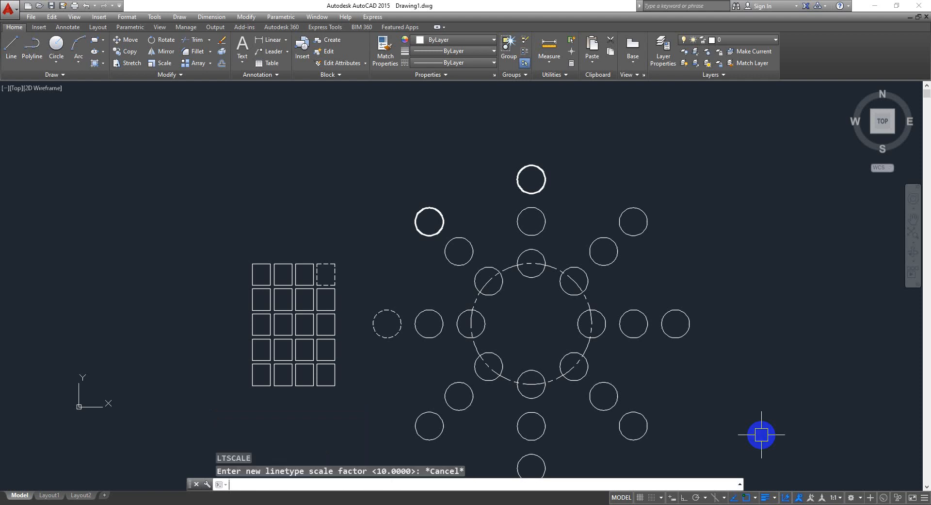
# Step: Open the Lineweight Settings through the LWEIGHT command to view the display options, and close them without changes
pyautogui.write('LWt')
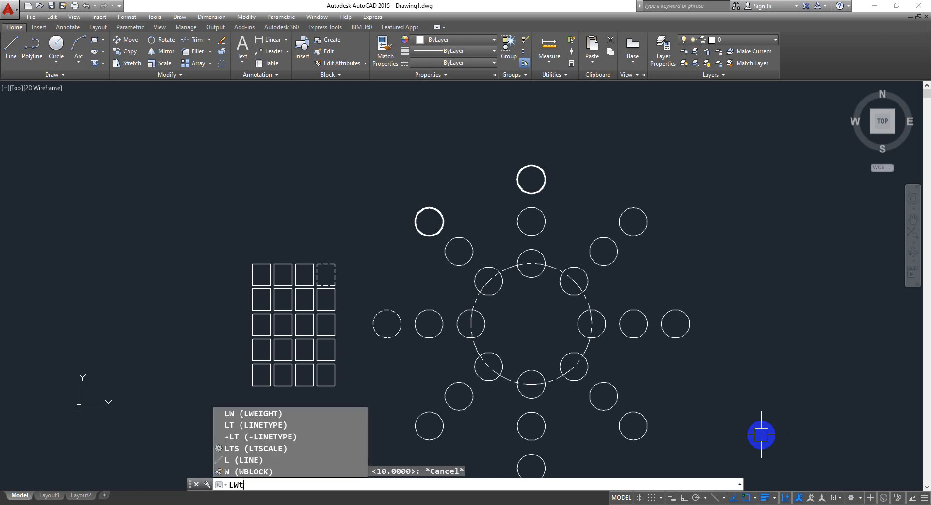
pyautogui.press('Down')
pyautogui.press('Down')
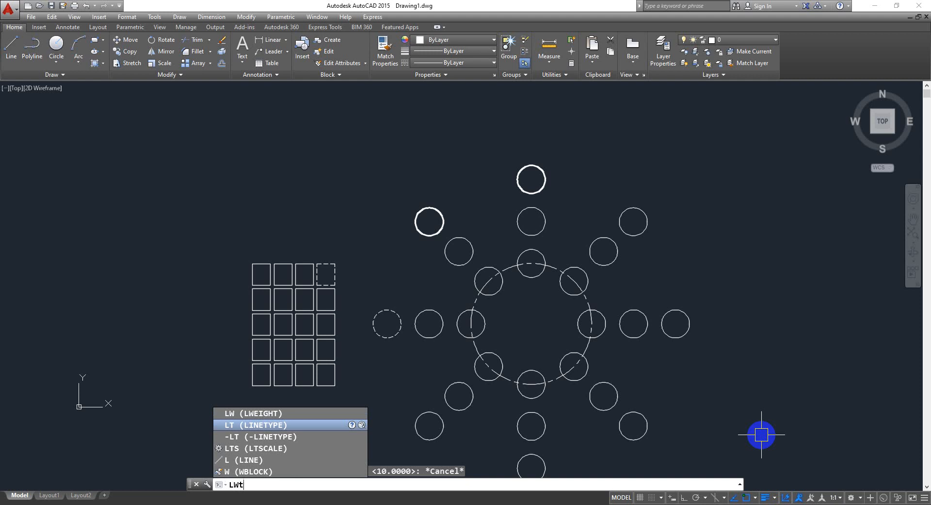
pyautogui.press('Up')
pyautogui.press('Return')
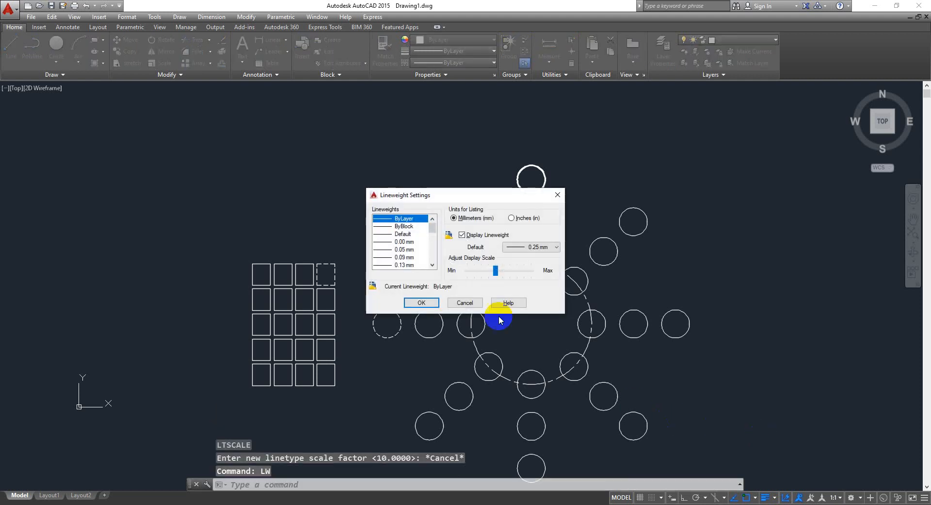
pyautogui.click(558, 194)
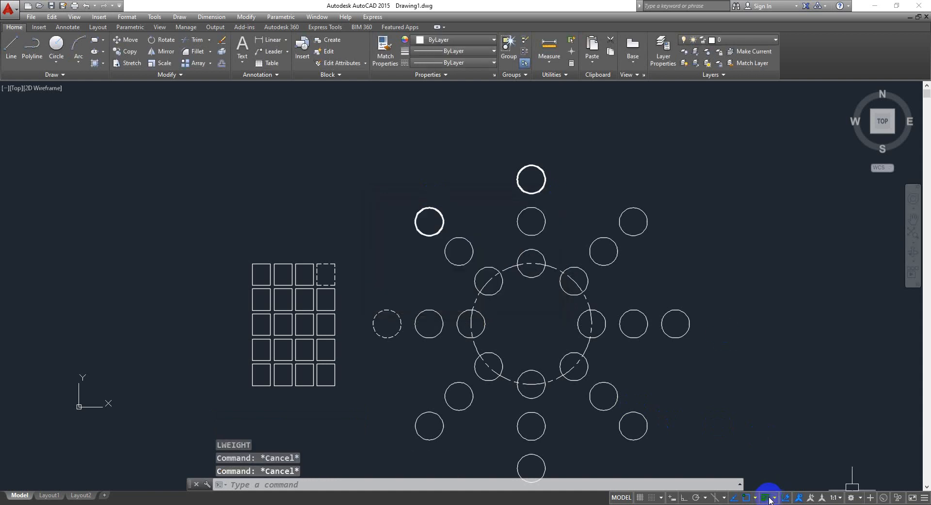
# Step: Turn off the lineweight display by setting the LWDISPLAY system variable to off
pyautogui.press('Escape')
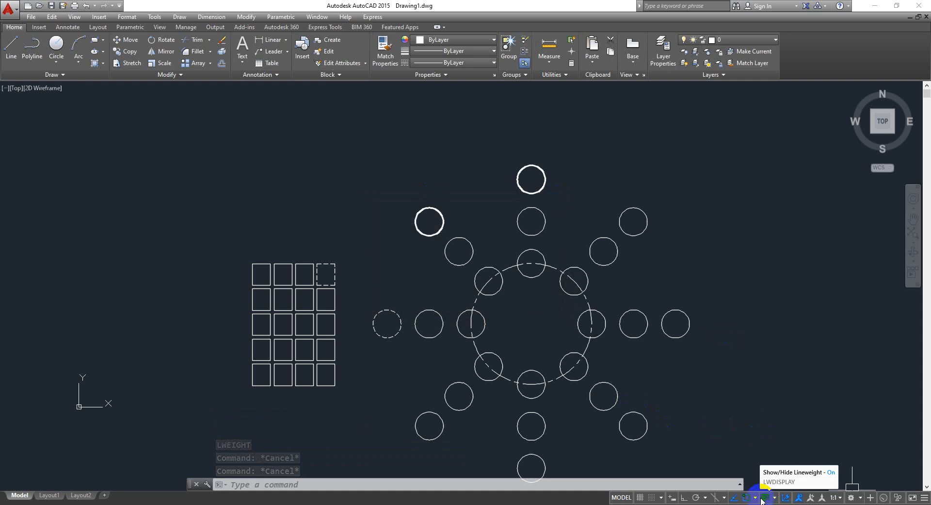
pyautogui.write('LWDISPLAY')
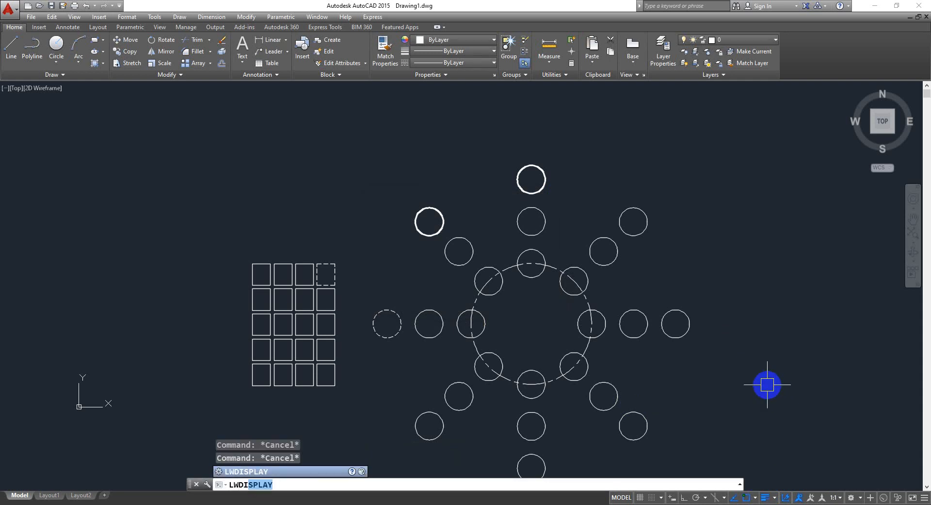
pyautogui.press('Return')
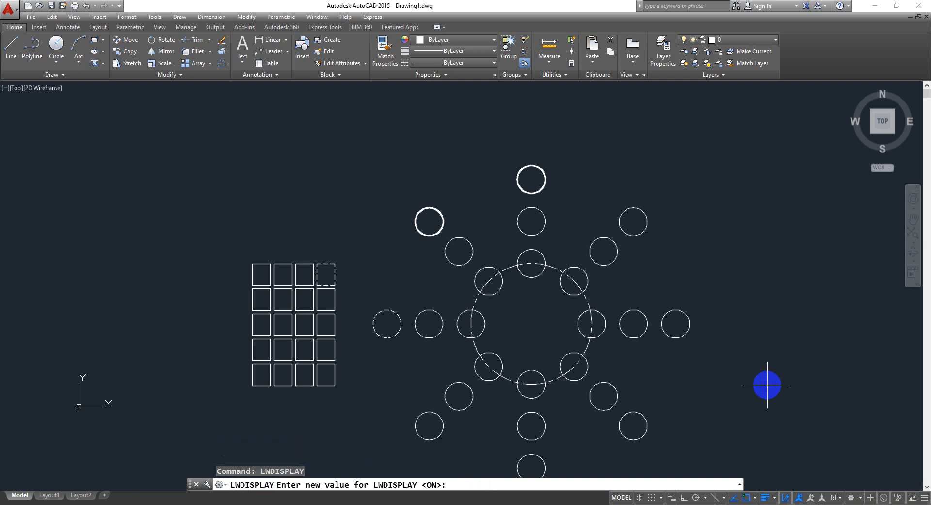
pyautogui.write('of')
pyautogui.write('f')
pyautogui.press('Return')
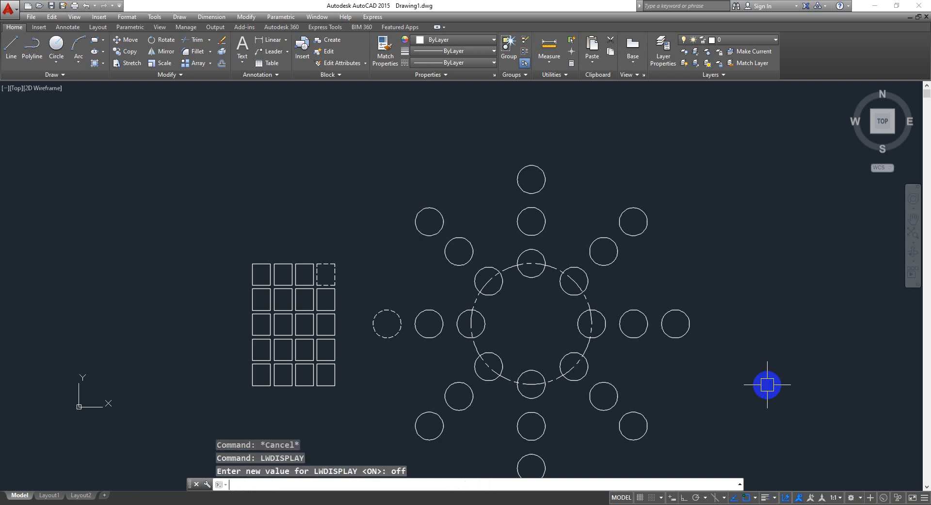
# Step: Turn the lineweight display back on by setting the LWDISPLAY variable to on
pyautogui.write('LWD')
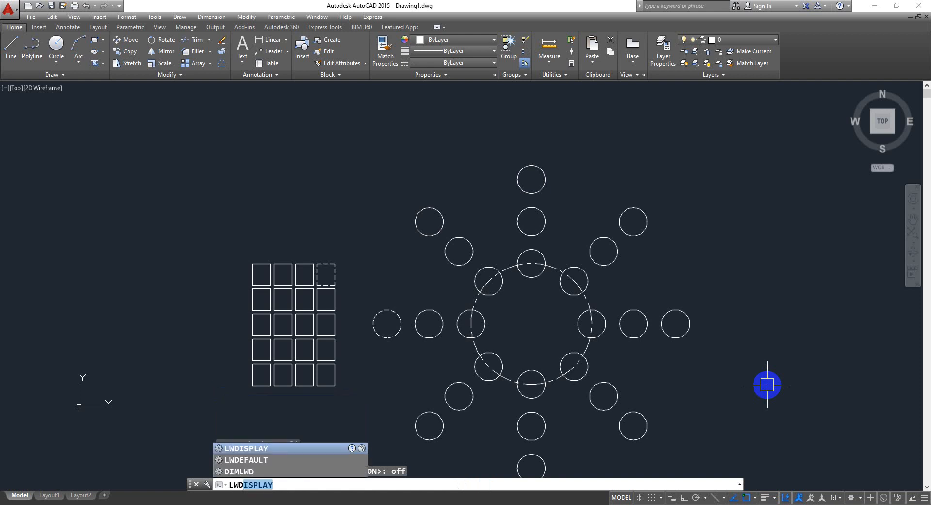
pyautogui.press('Return')
pyautogui.write('on')
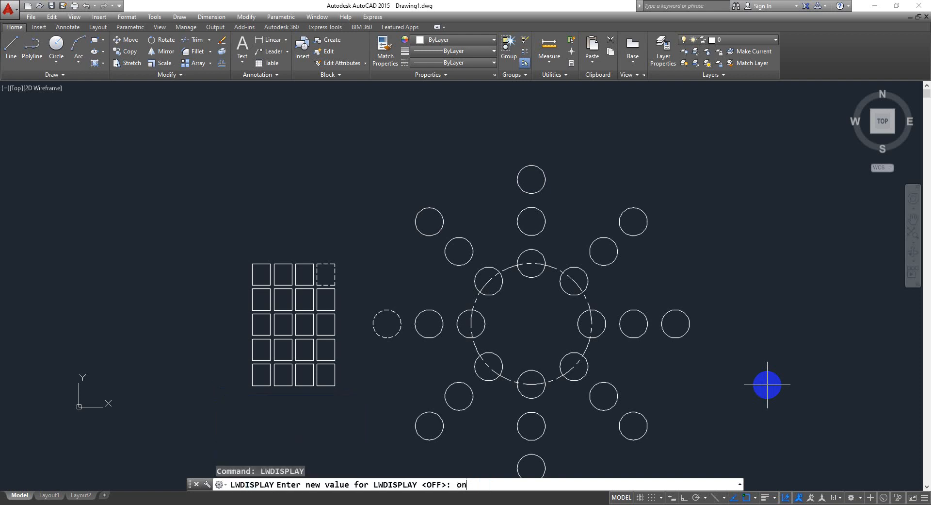
pyautogui.press('Return')
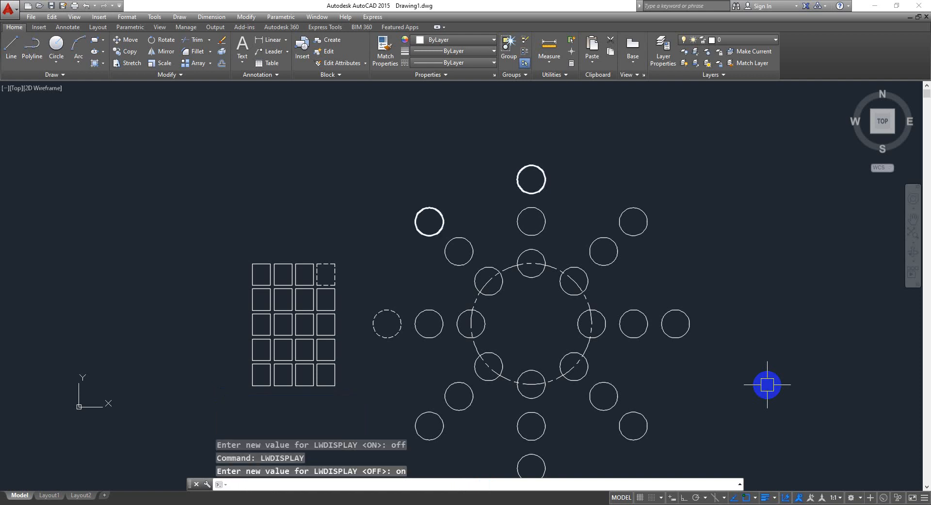